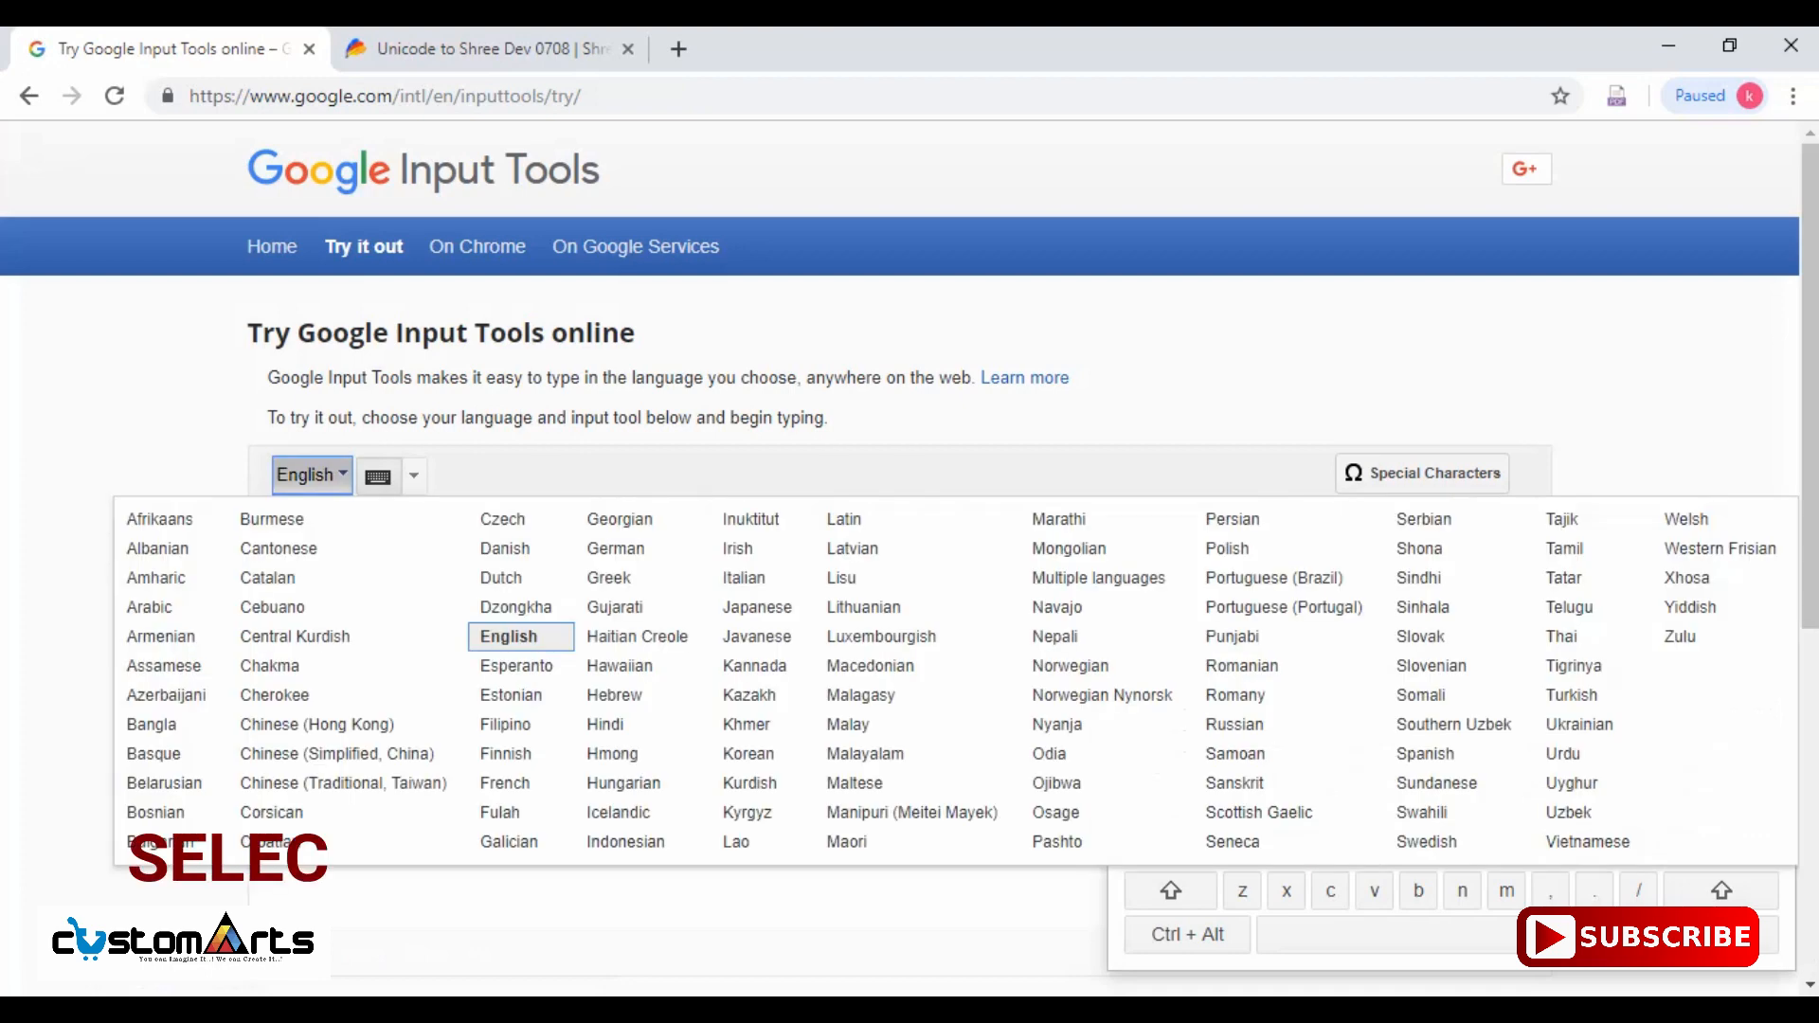
- Set the online input tool's language to Marathi
left_click(311, 474)
left_click(312, 474)
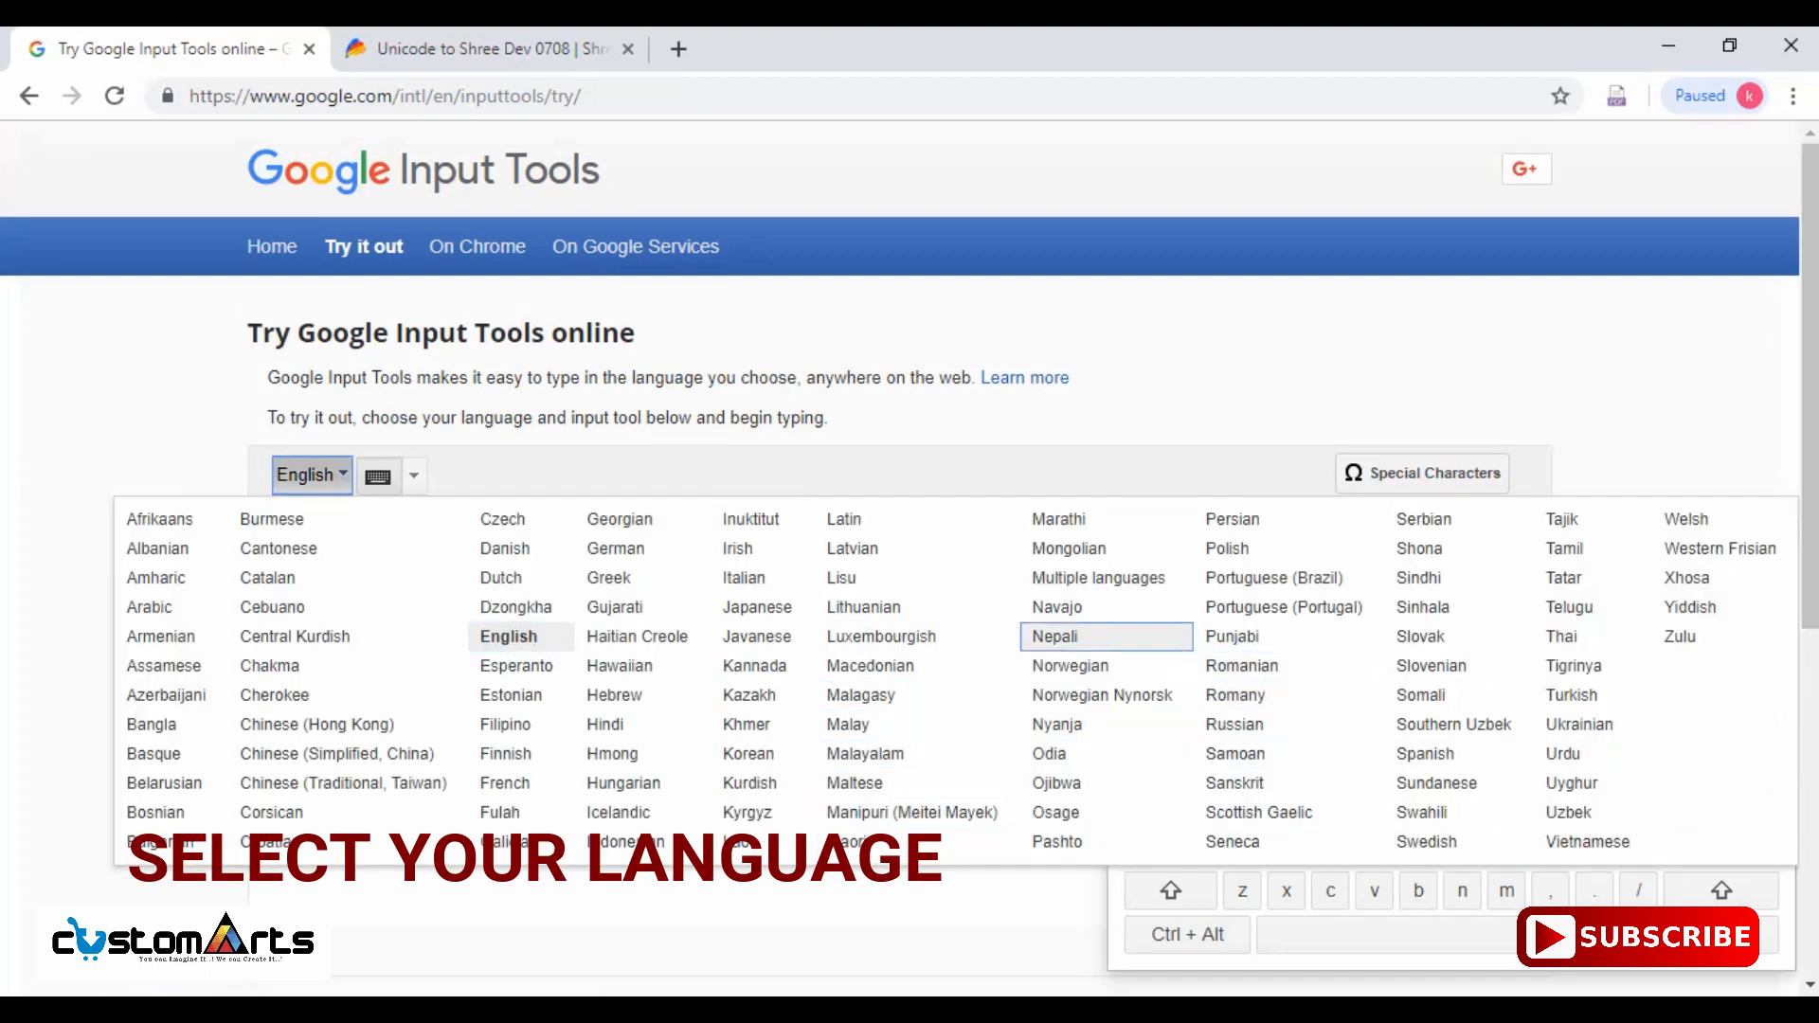
left_click(1058, 519)
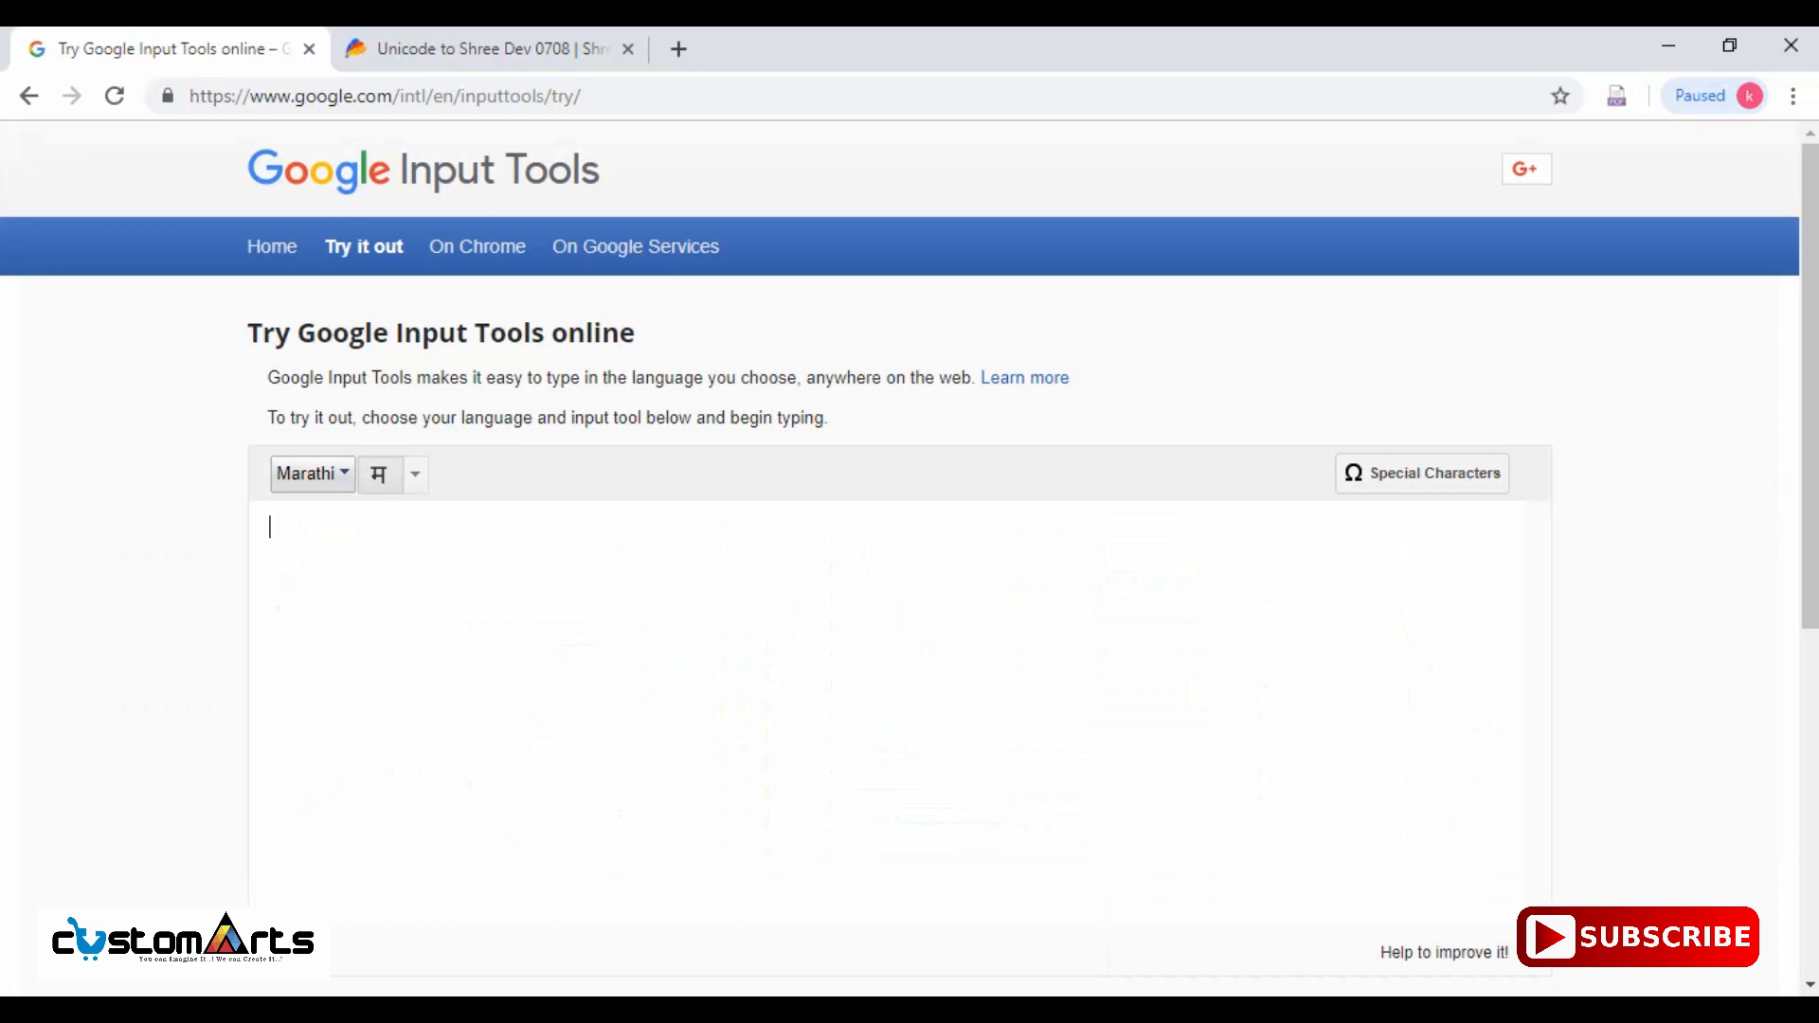
- Enter "kokan aswad" so it becomes कोकण आस्वाद, and copy the whole phrase
type("kokan ")
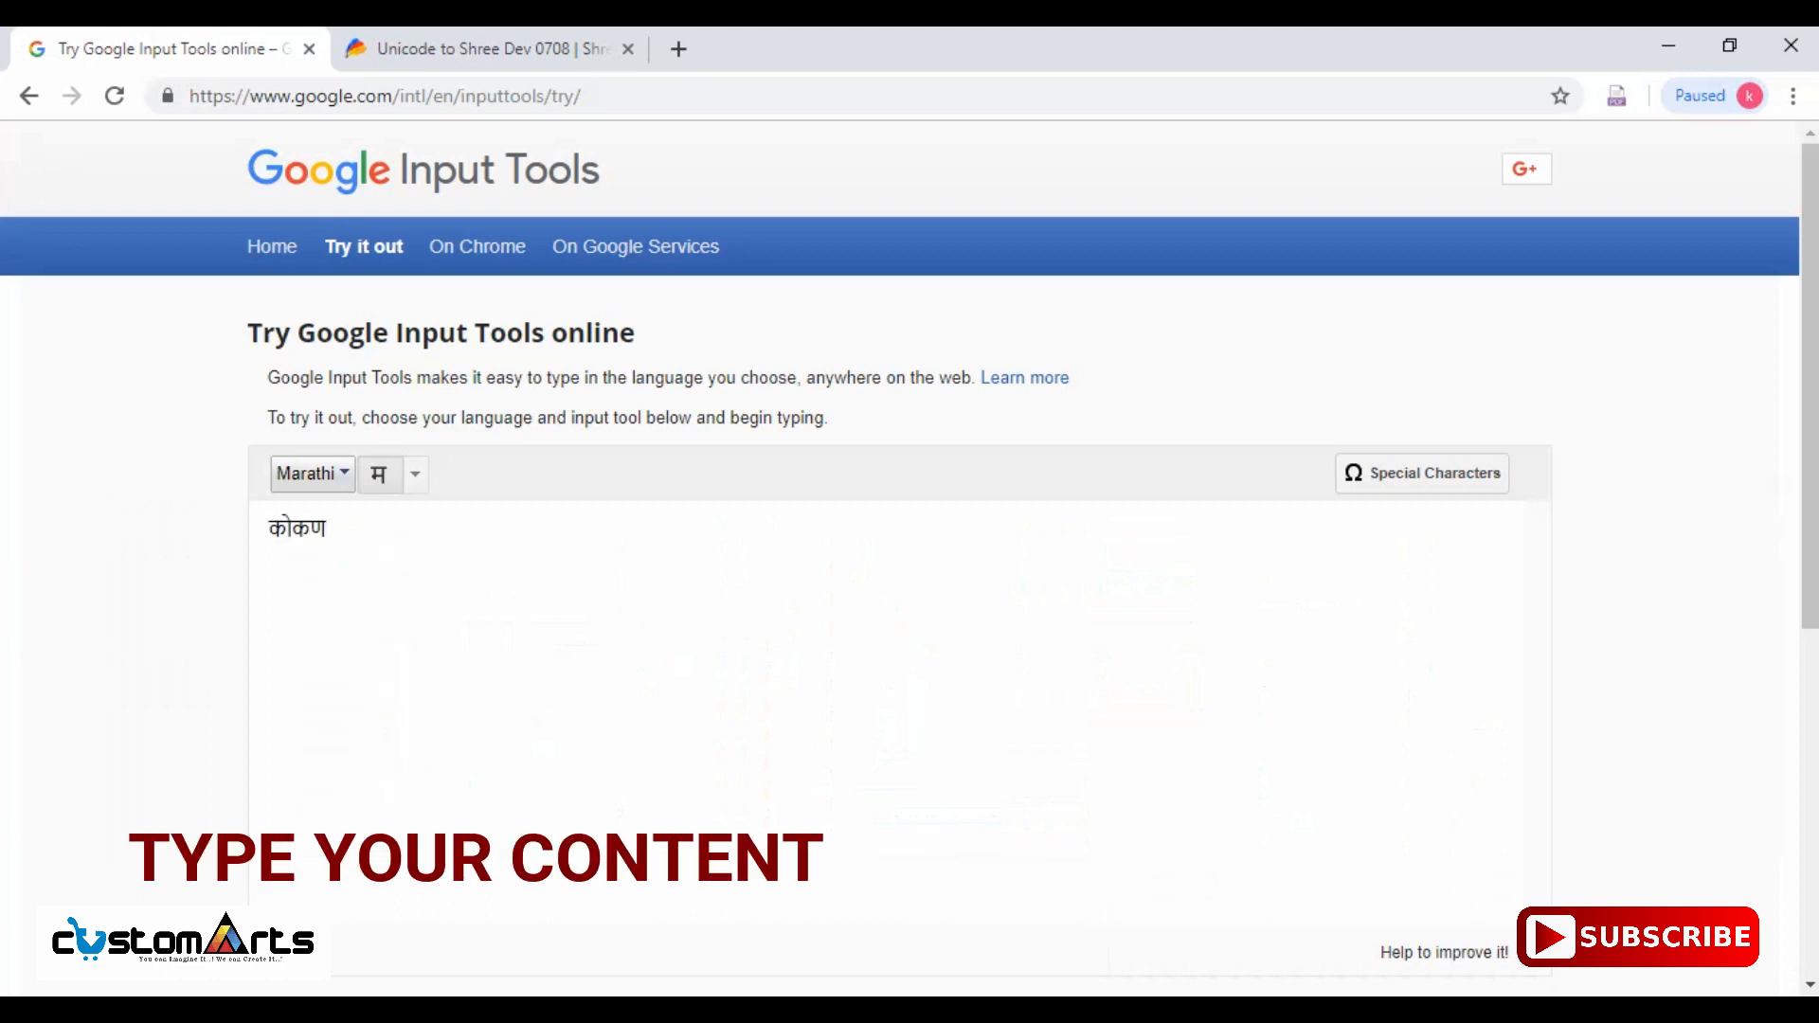
type("aswad")
key("ctrl+shift+Left")
key("ctrl+shift+Left")
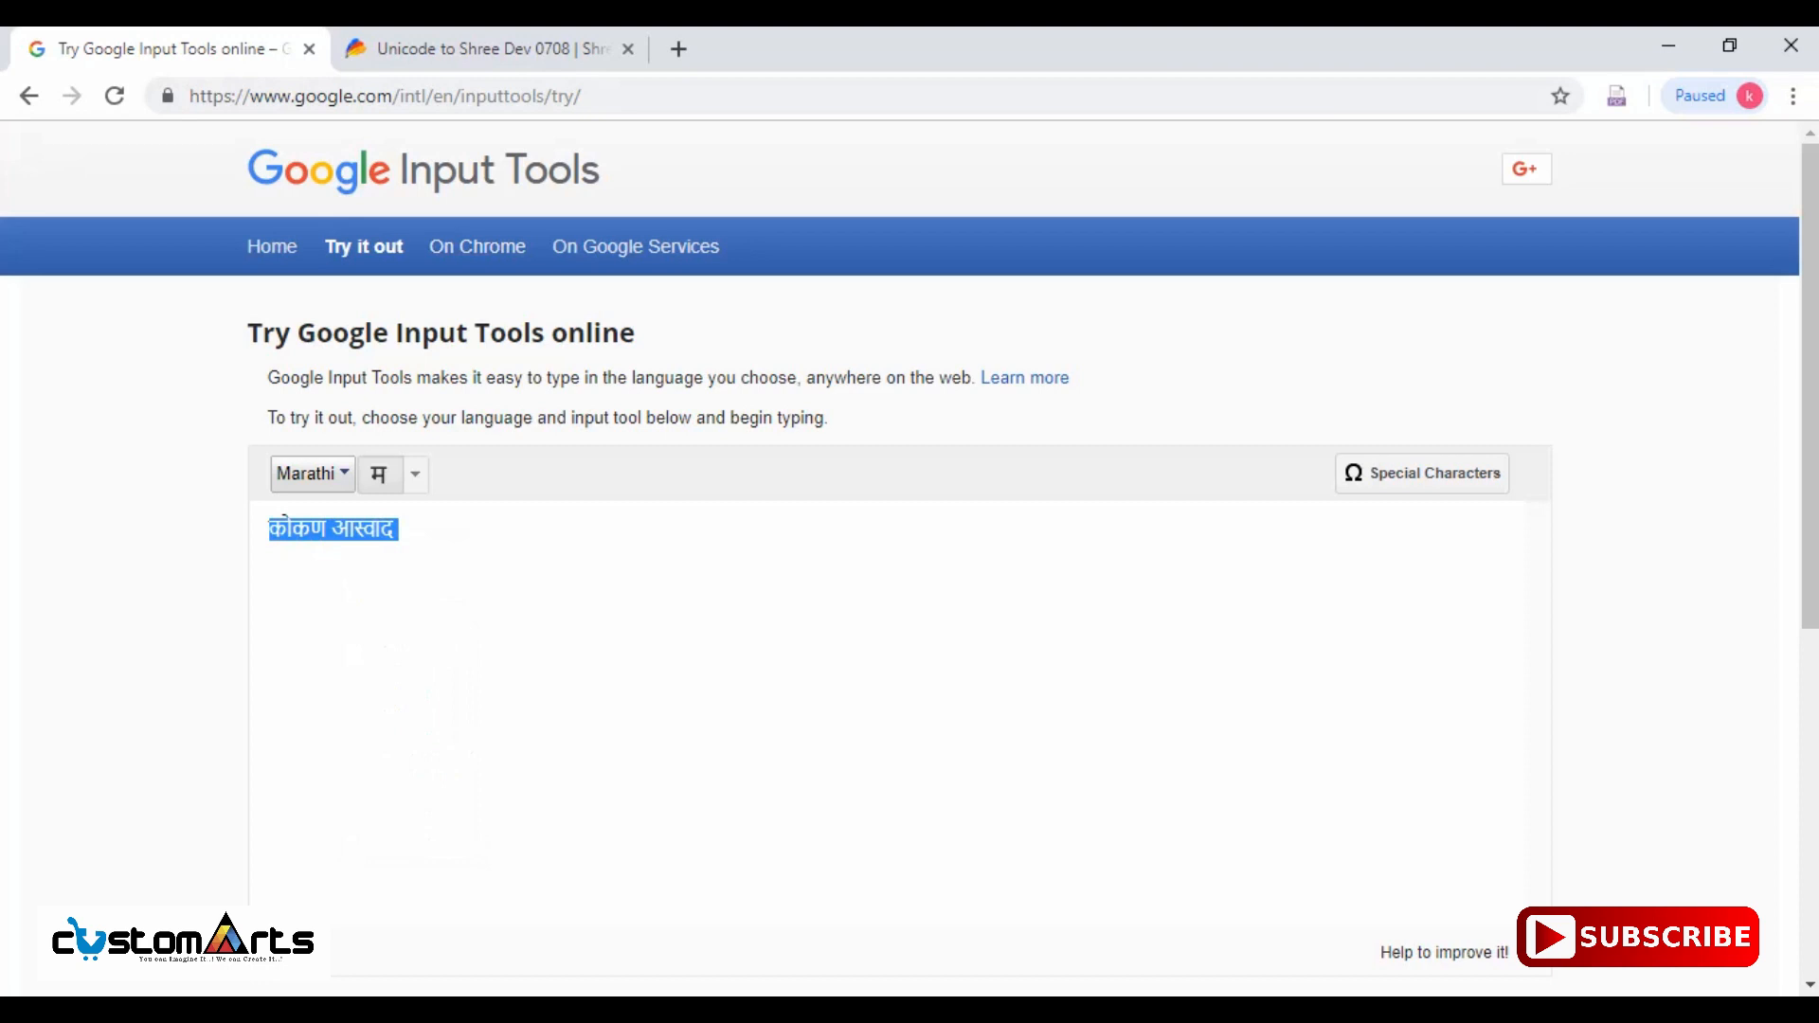
right_click(323, 530)
left_click(379, 629)
- Paste the phrase as Marathi Unicode text into the Pramukh font converter and convert it to Shree Dev 0708
left_click(490, 49)
right_click(1145, 626)
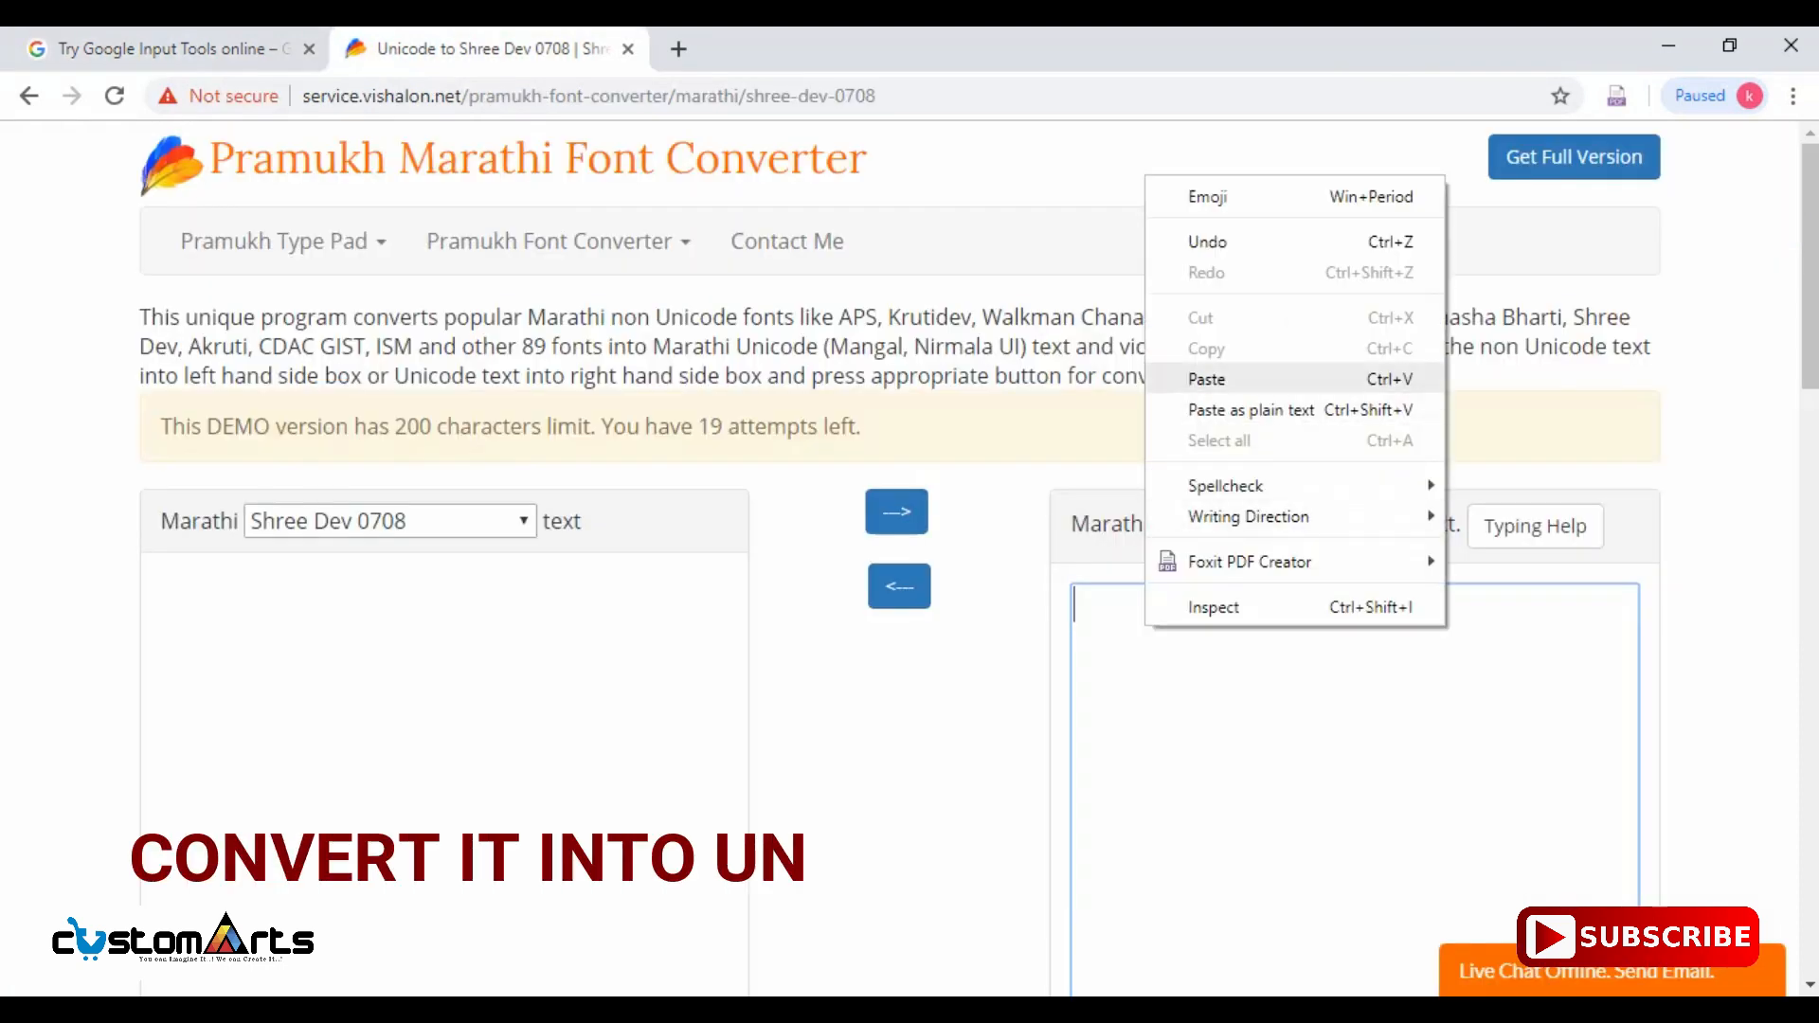
left_click(1206, 379)
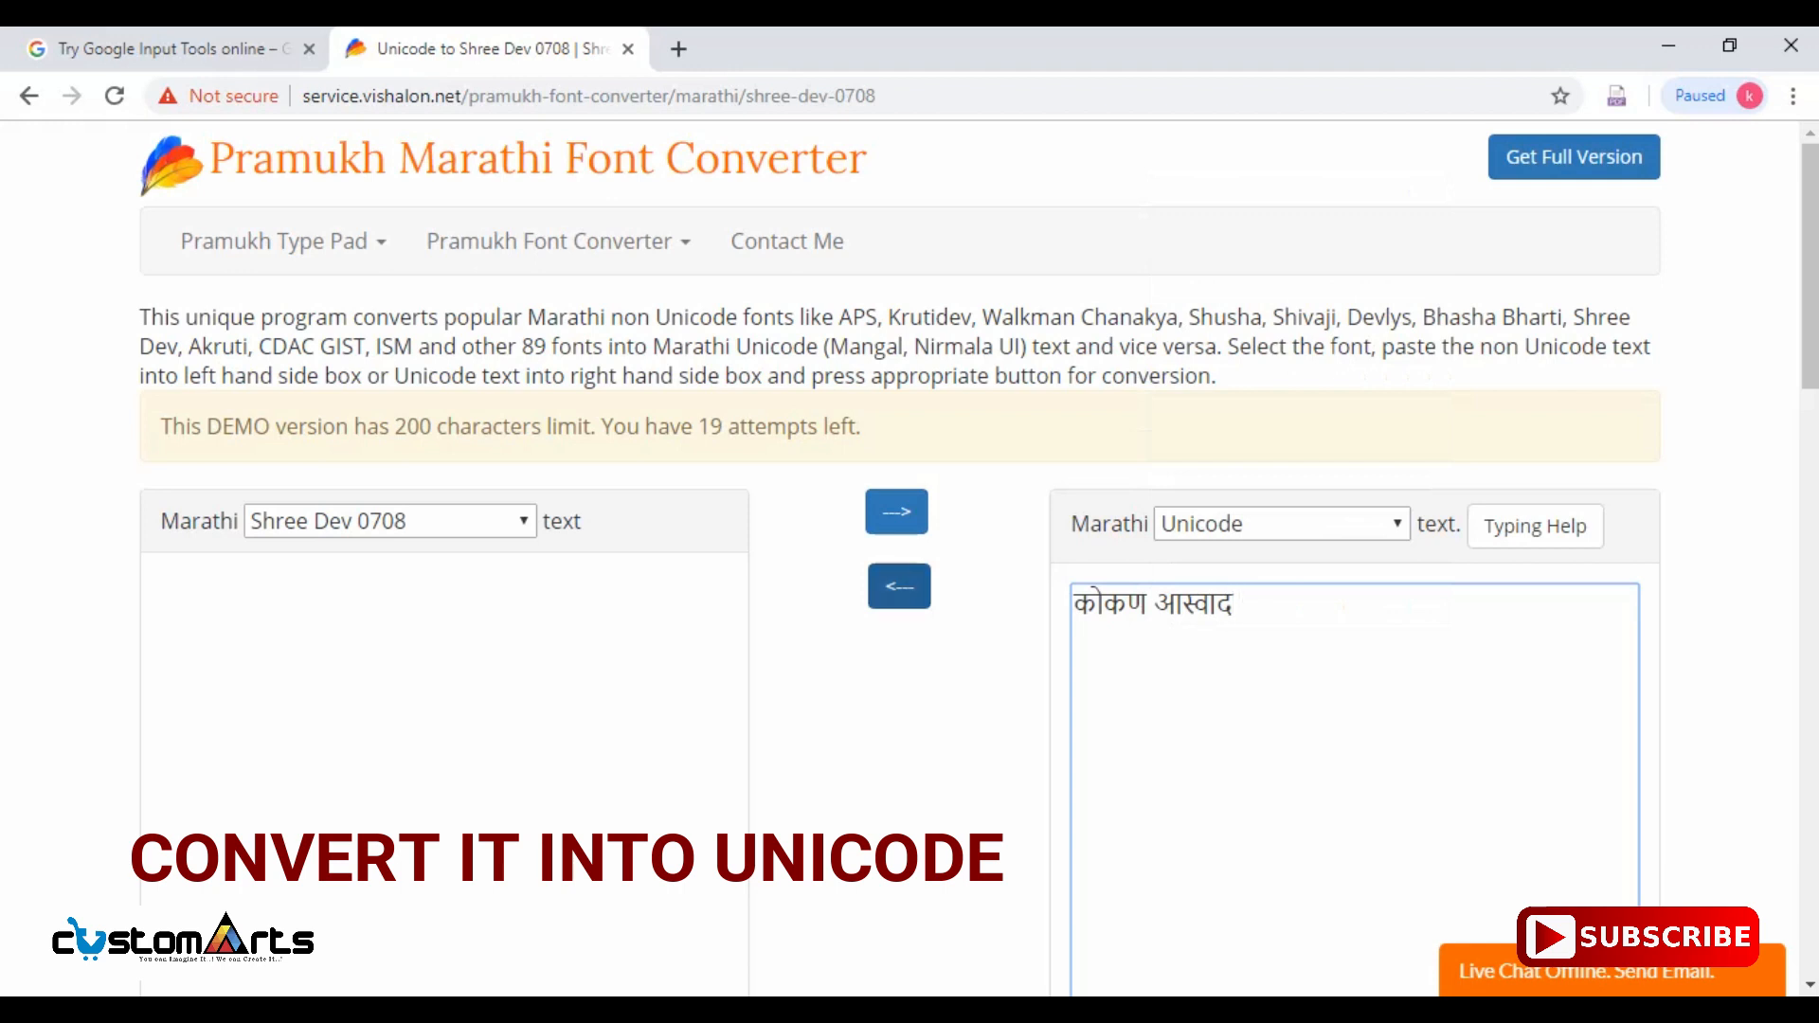
left_click(899, 587)
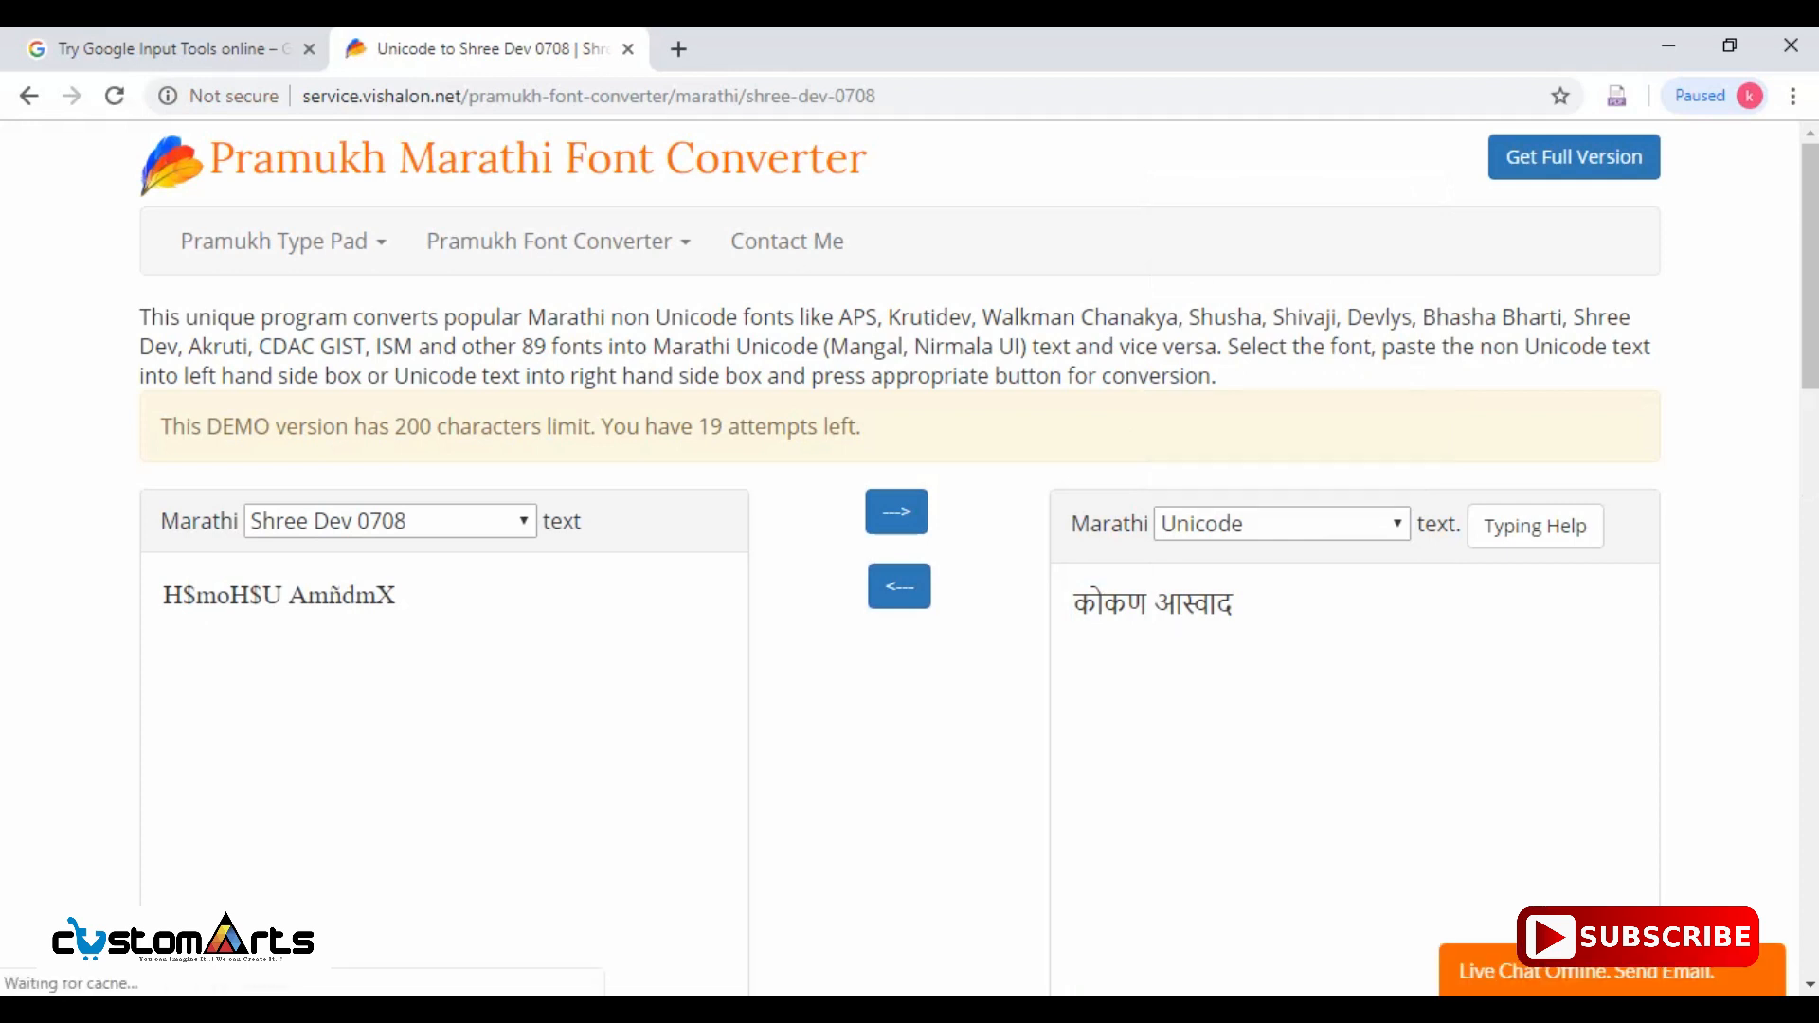
- Copy all of the converted Shree Dev 0708 text and switch to CorelDRAW
left_click_drag(309, 596, 164, 596)
left_click(164, 596)
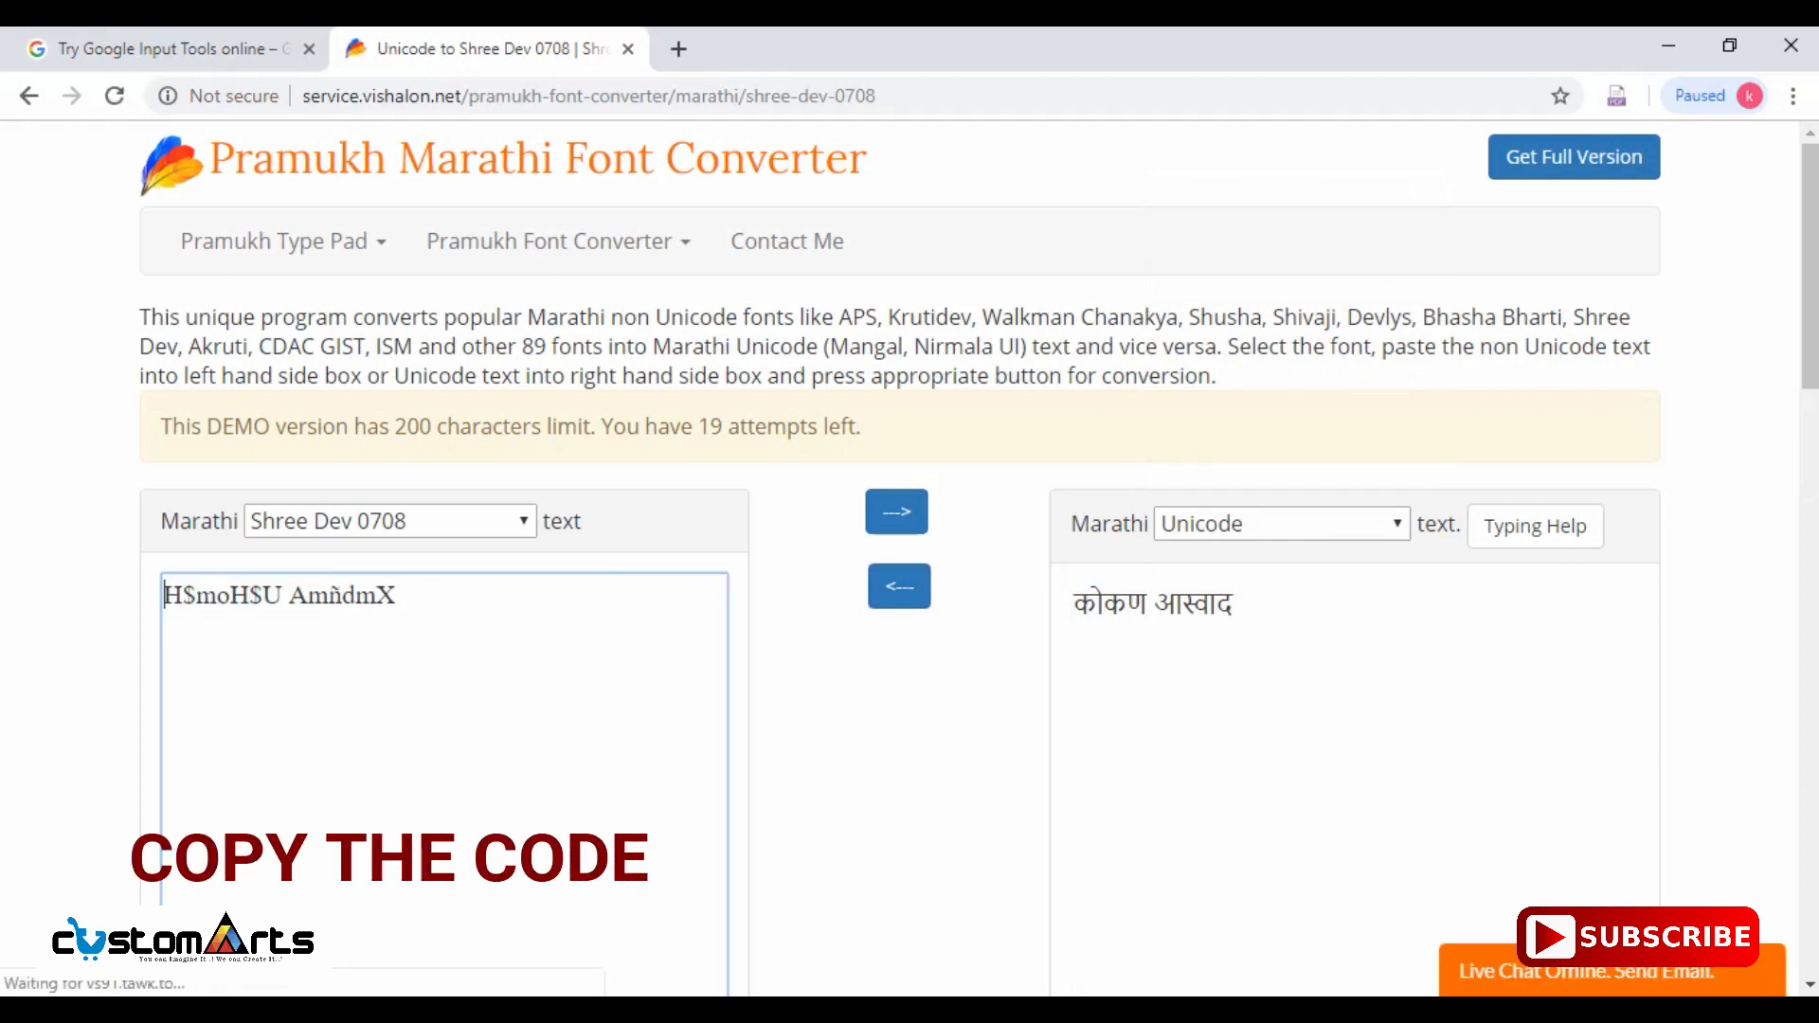
key("ctrl+a")
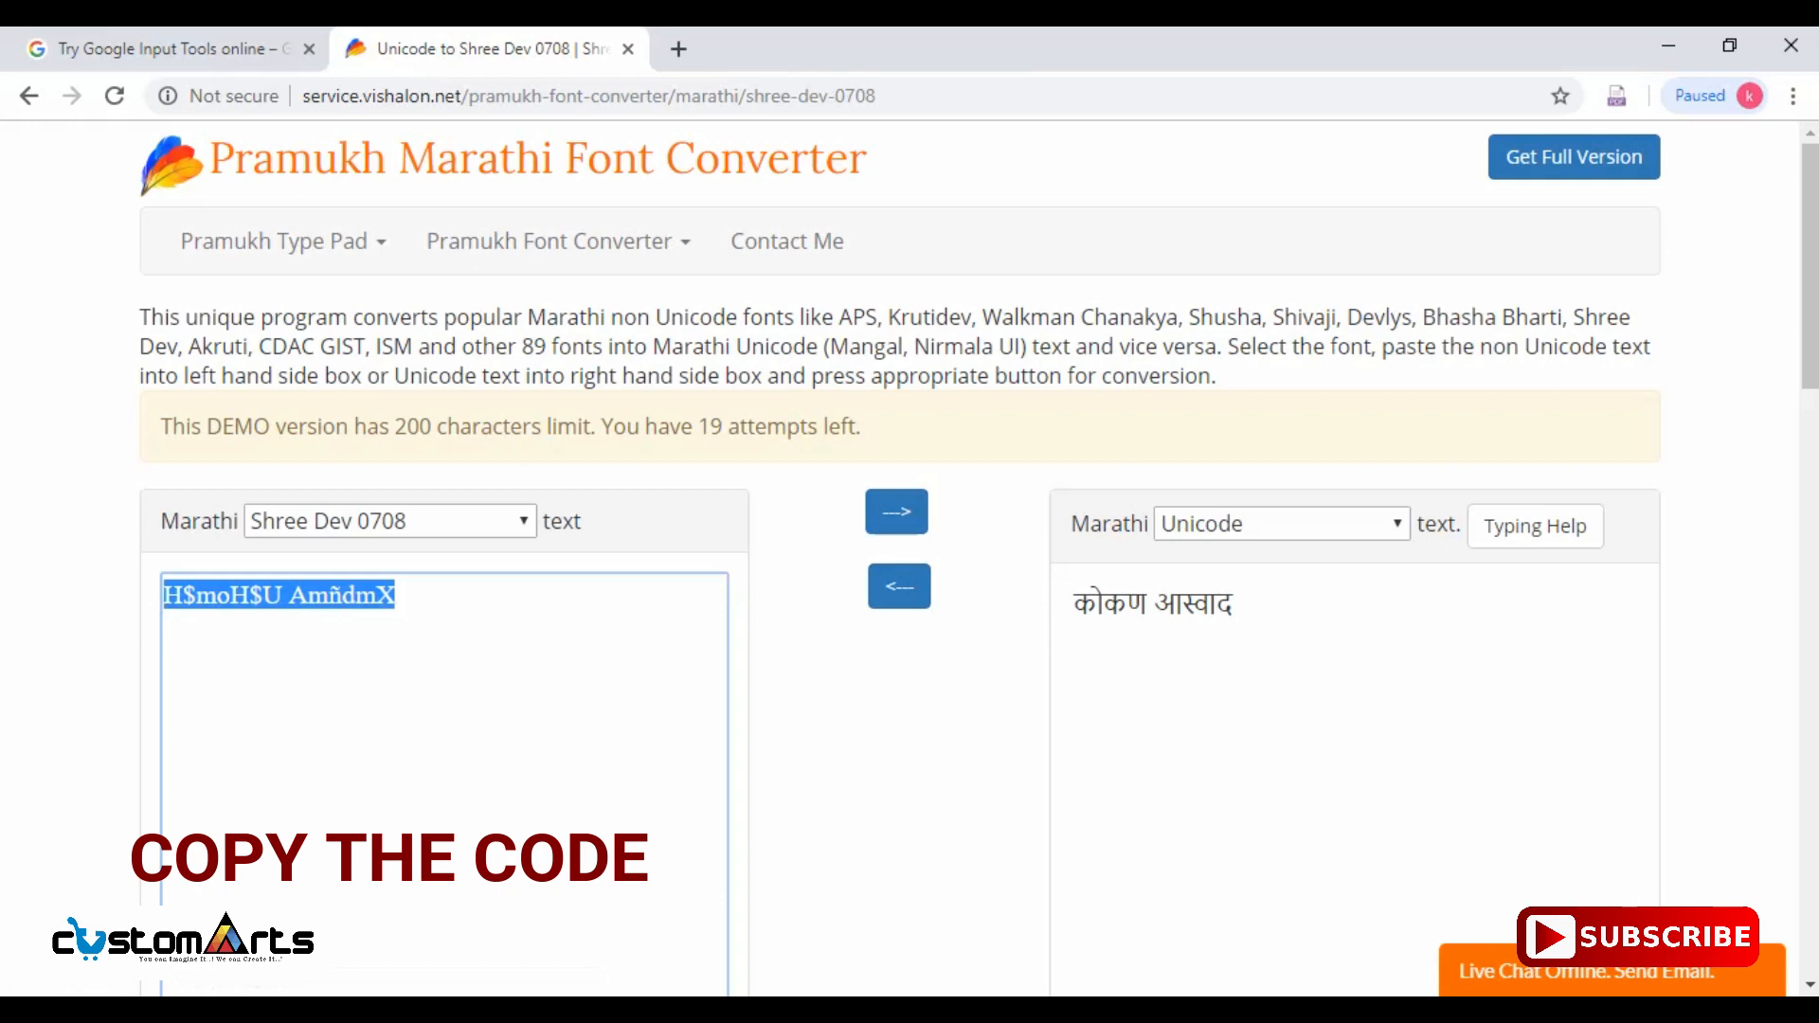
key("alt+Tab")
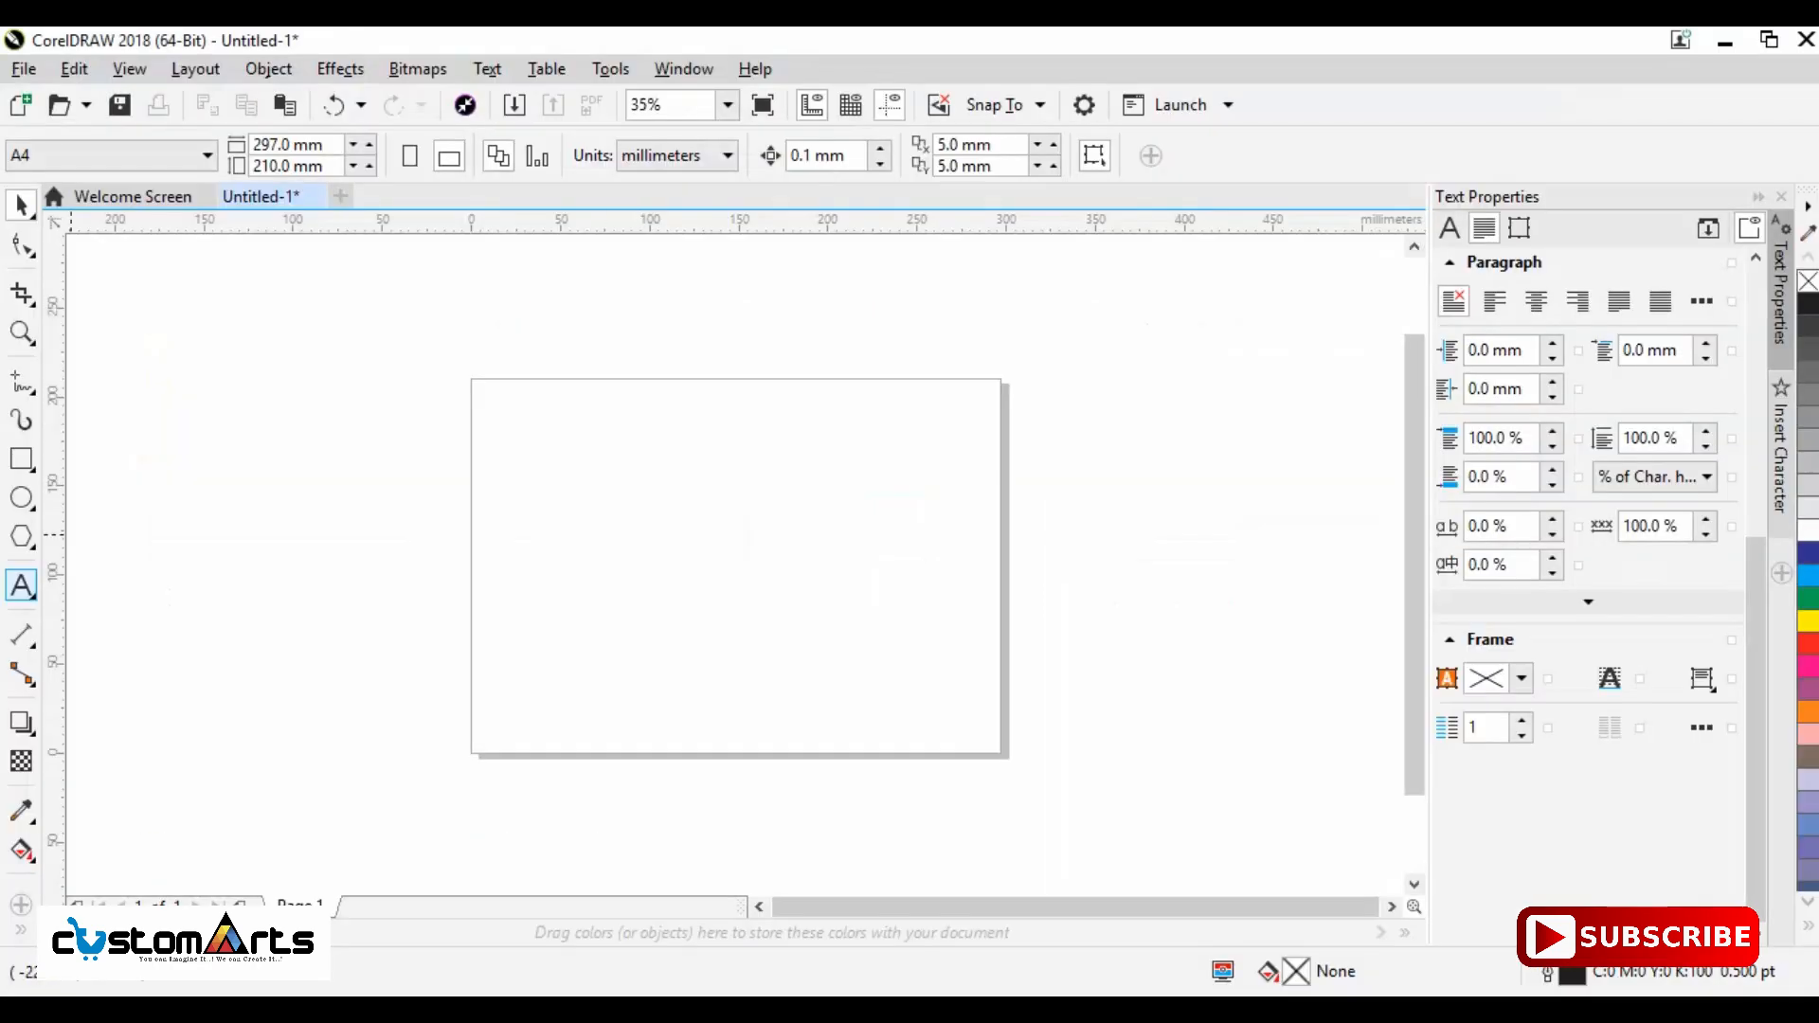
- Create a text object on the page in SHREE-DEV-2385 at 200 pt and paste the converted text into it
key("F8")
left_click(500, 507)
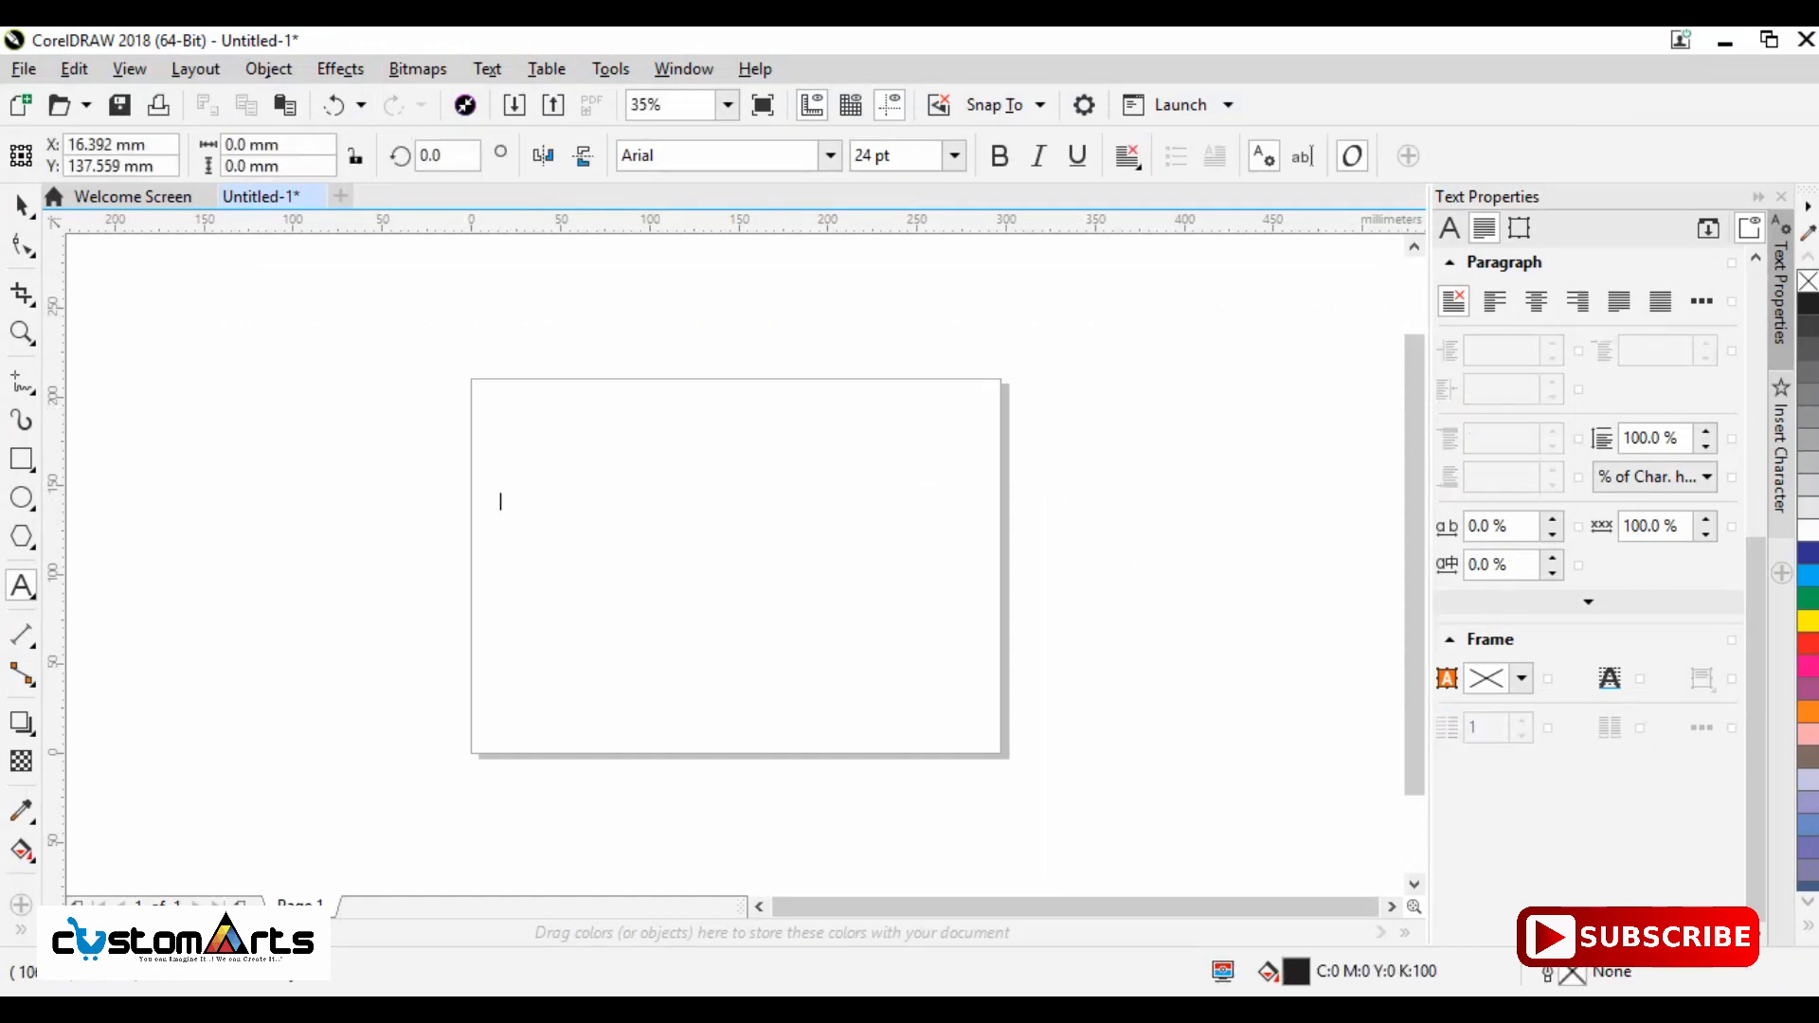
left_click(830, 155)
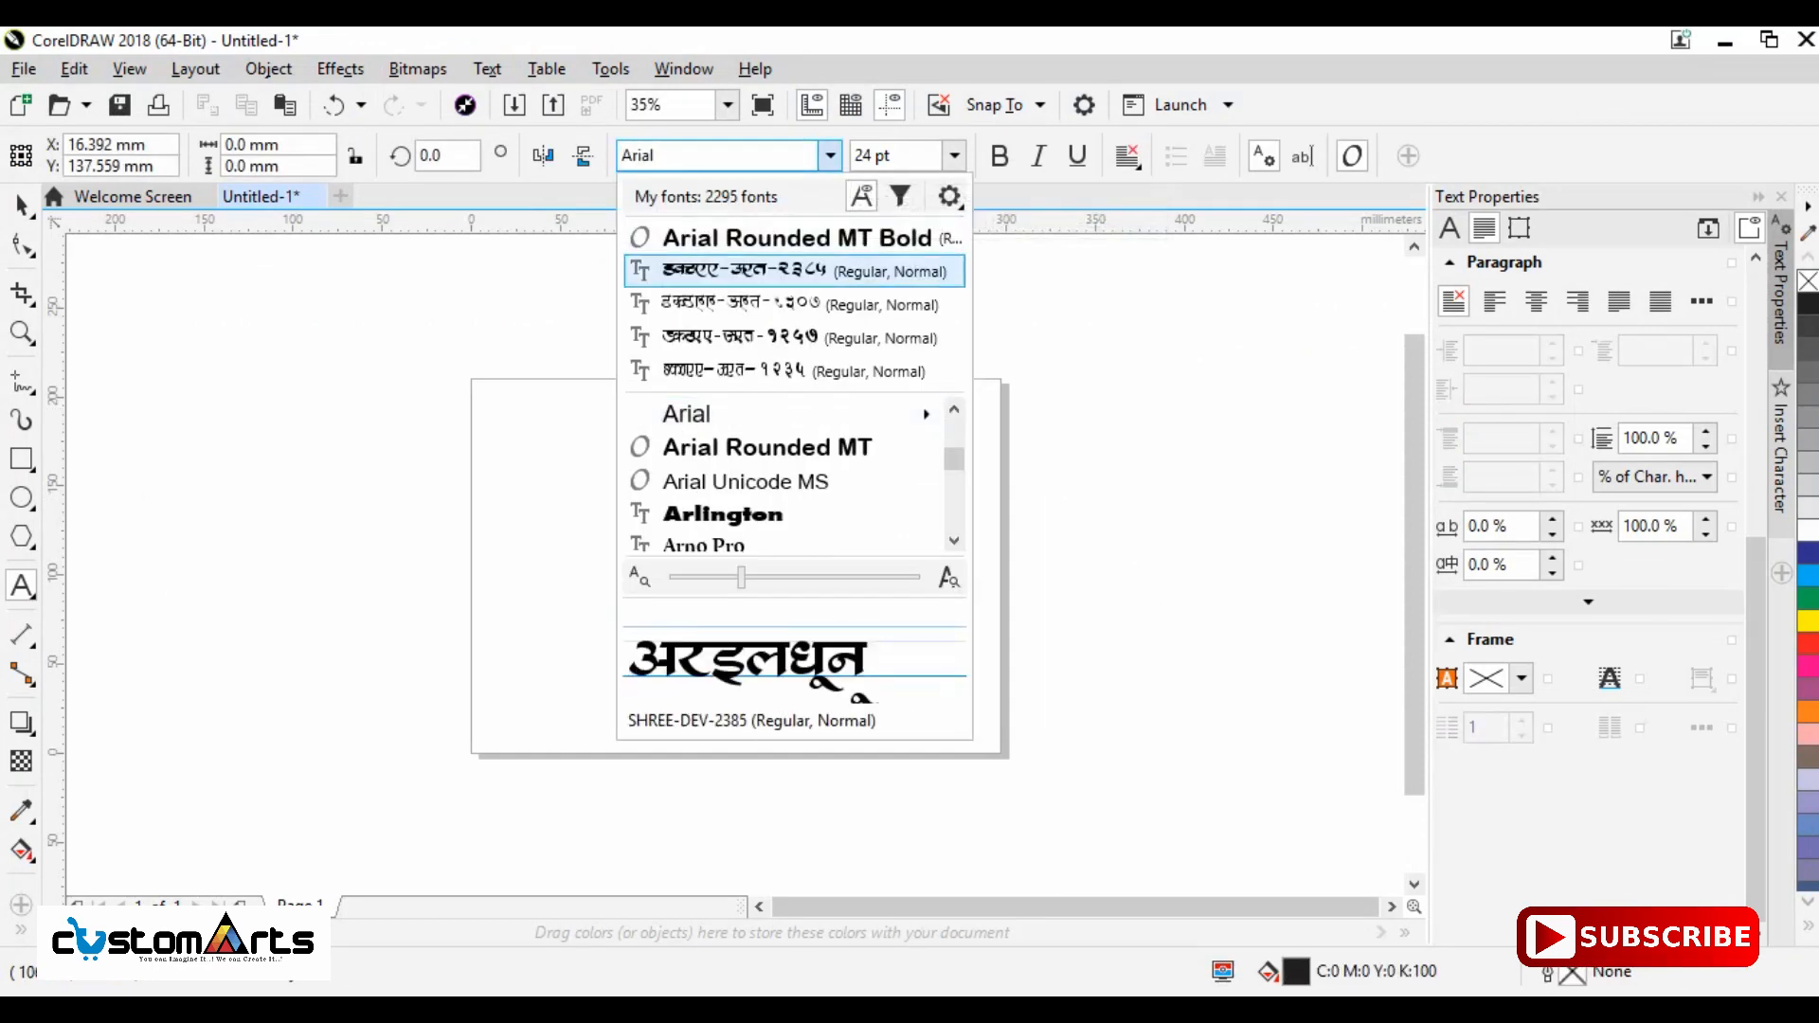
left_click(794, 271)
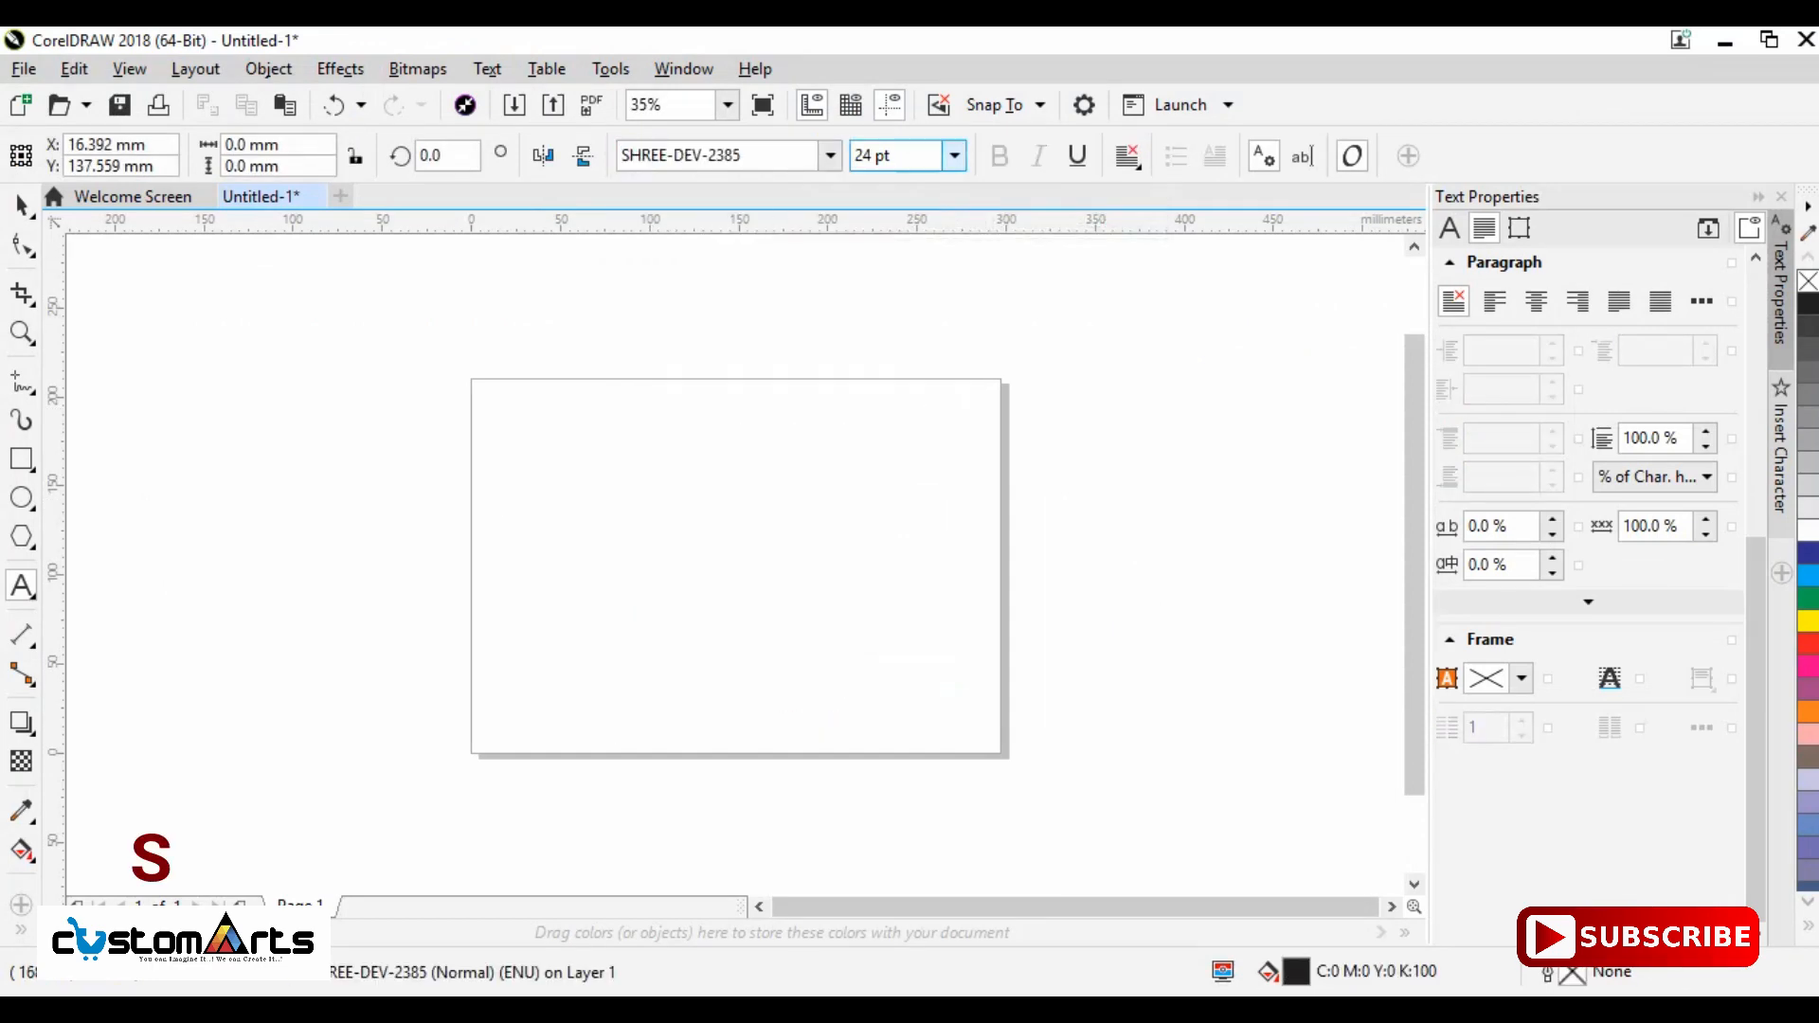
left_click(954, 156)
left_click(916, 614)
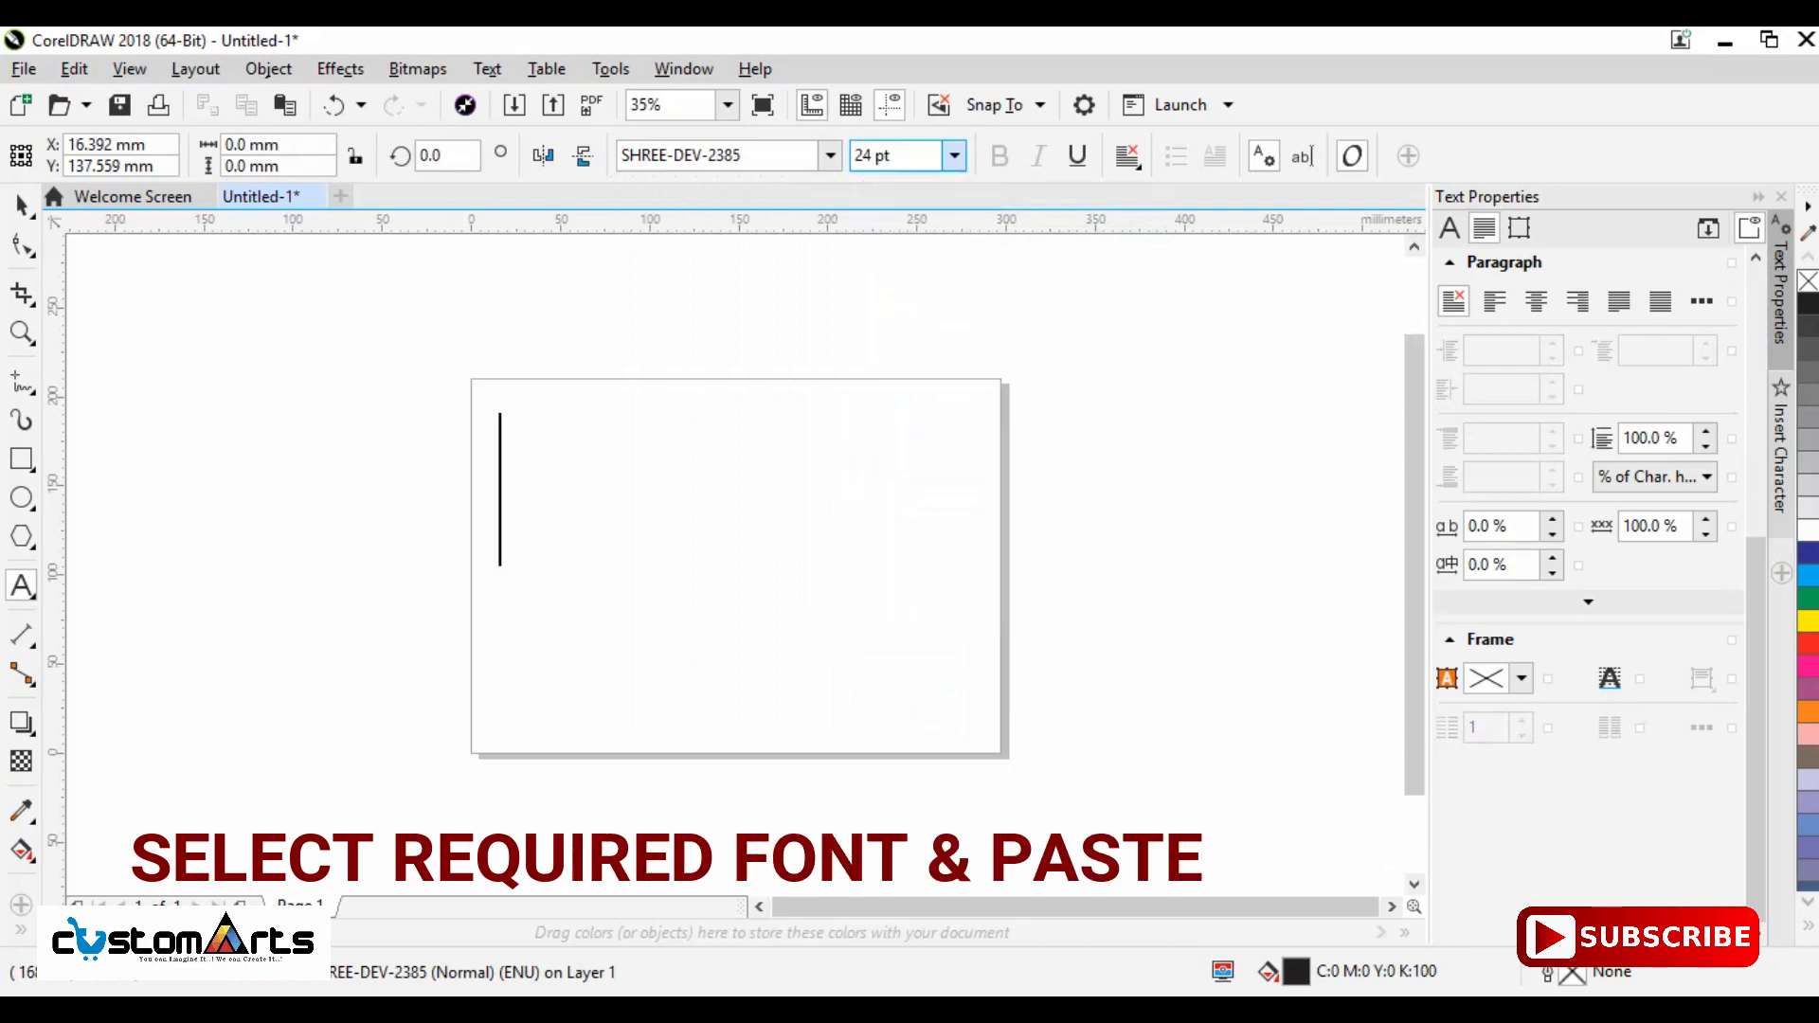
key("ctrl+v")
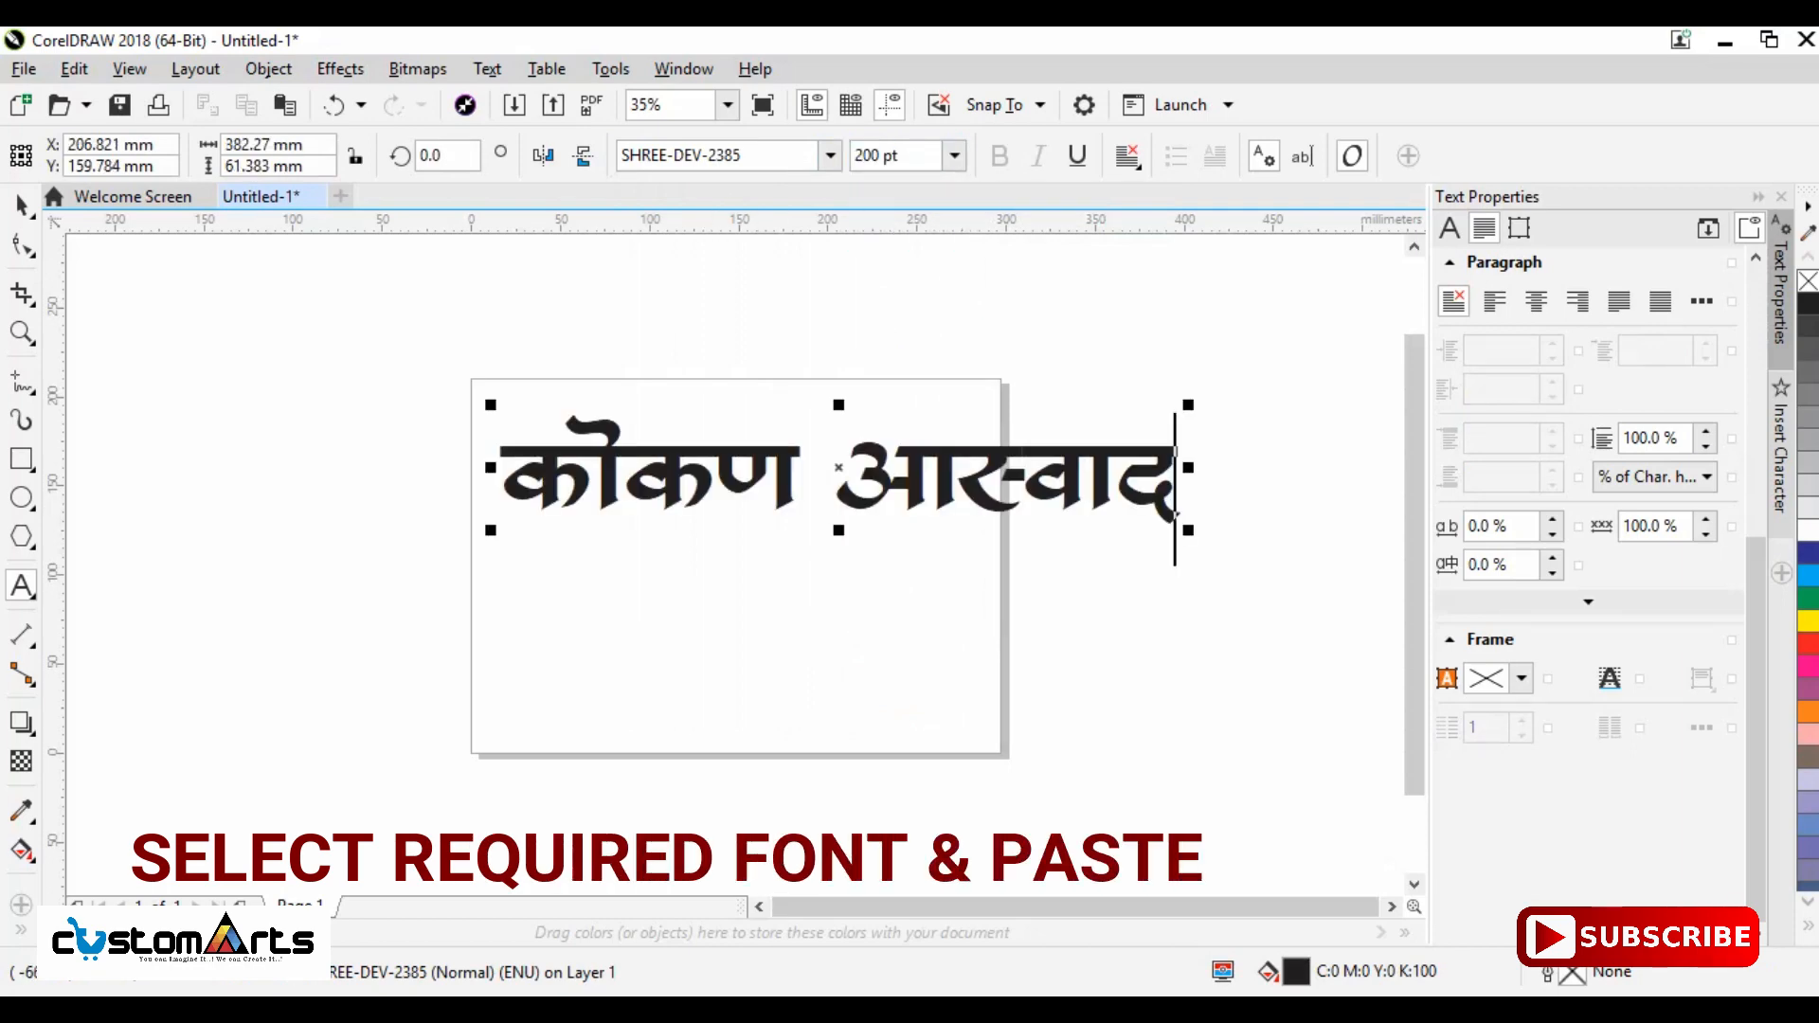
- Move the text left and slightly down across the page, to about X 138 mm, Y 148 mm, and deselect it
left_click(21, 205)
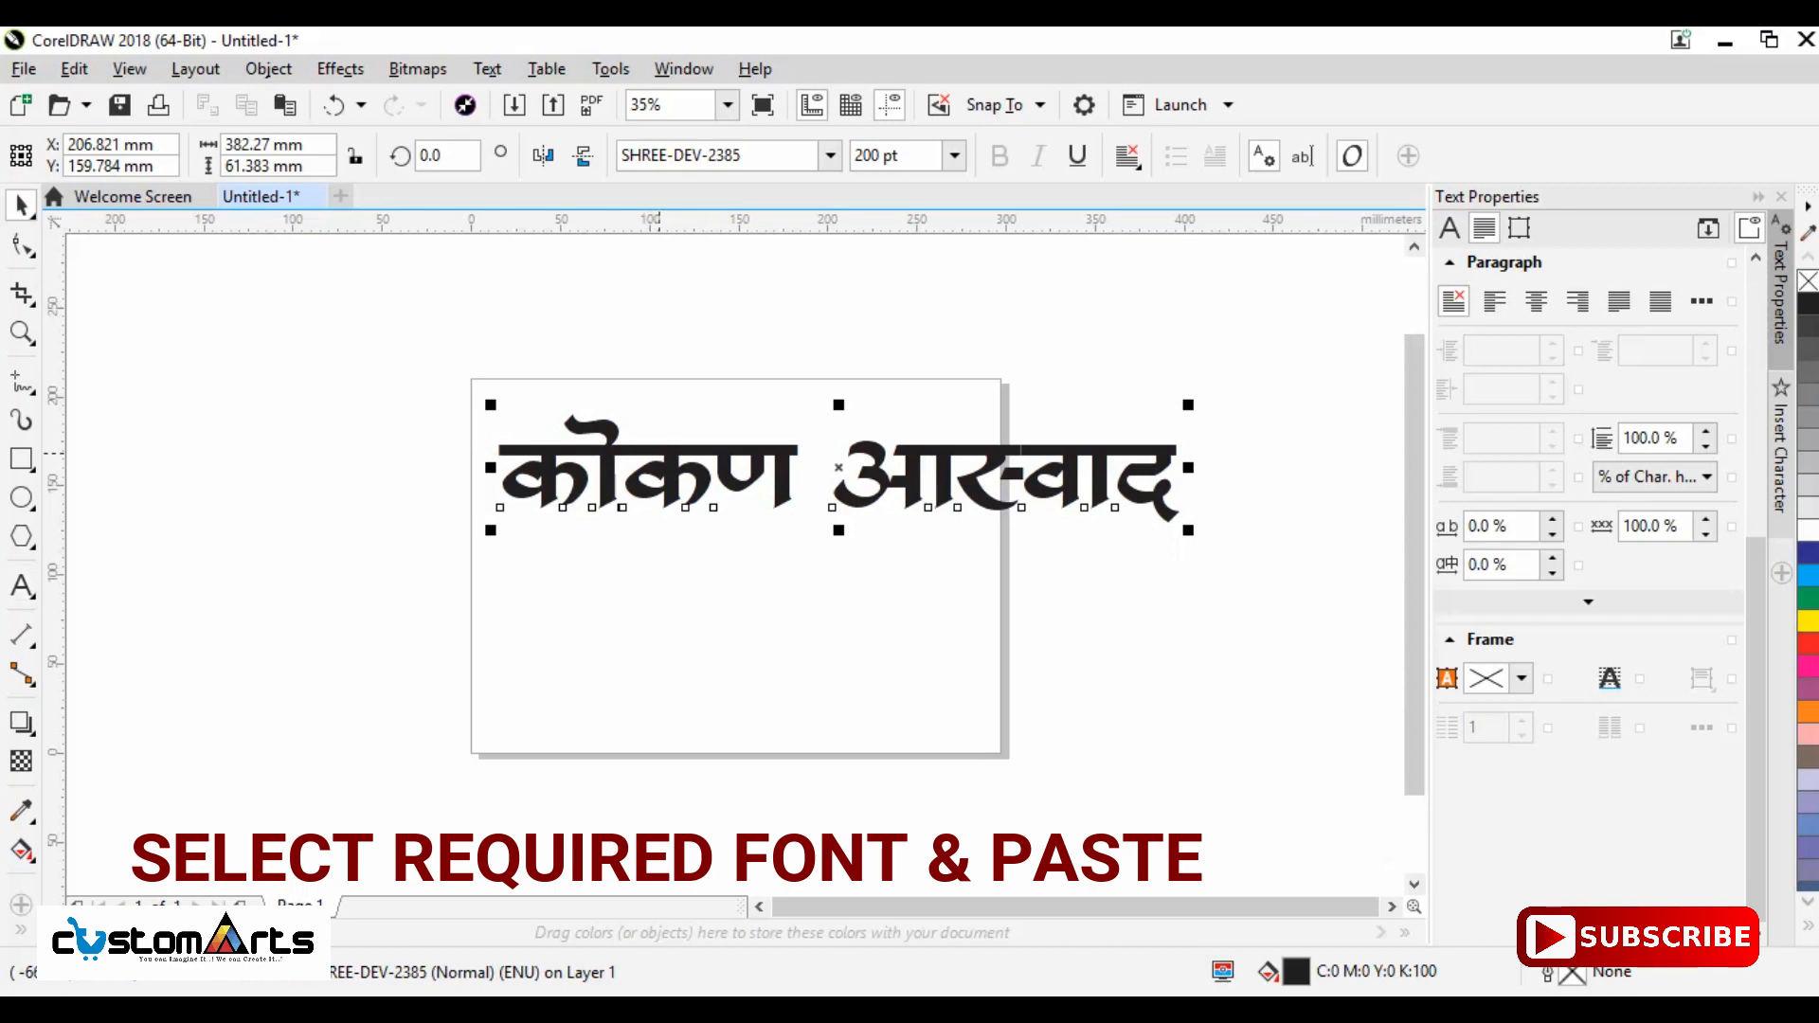
left_click_drag(660, 461, 581, 477)
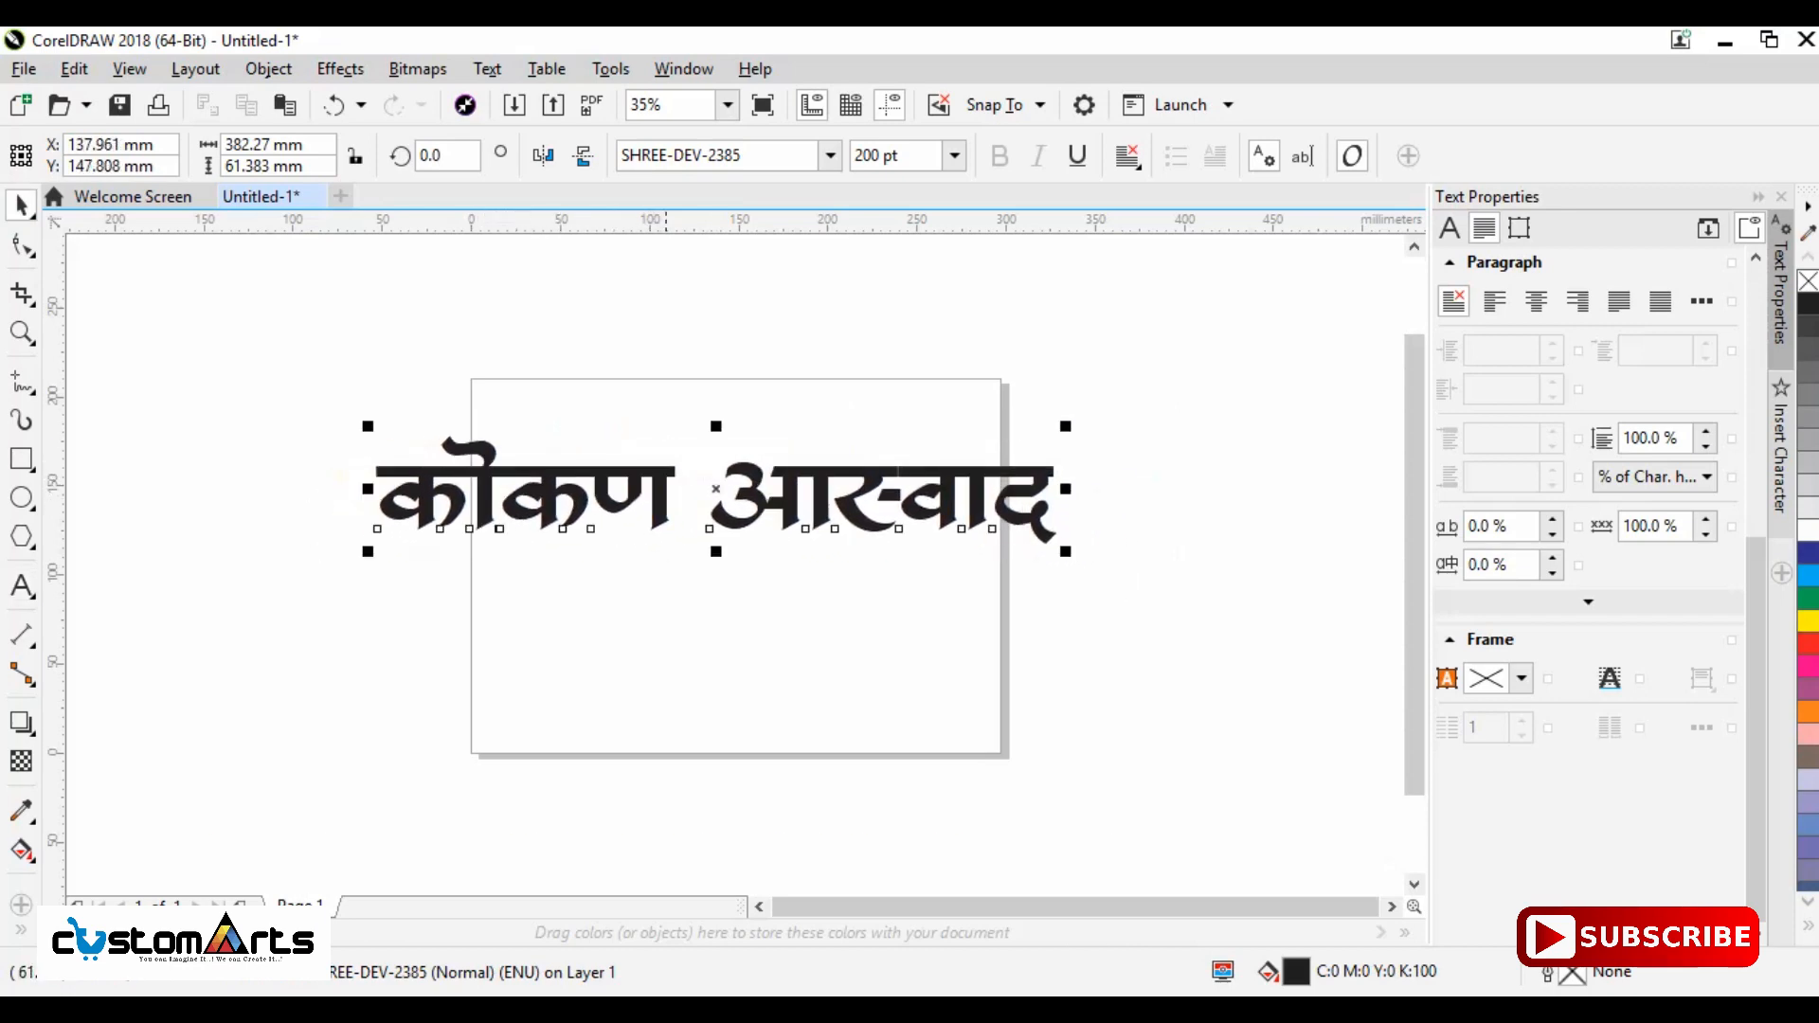
left_click(670, 640)
- Select the कोकण आस्वाद text object and convert it to curves
left_click(561, 490)
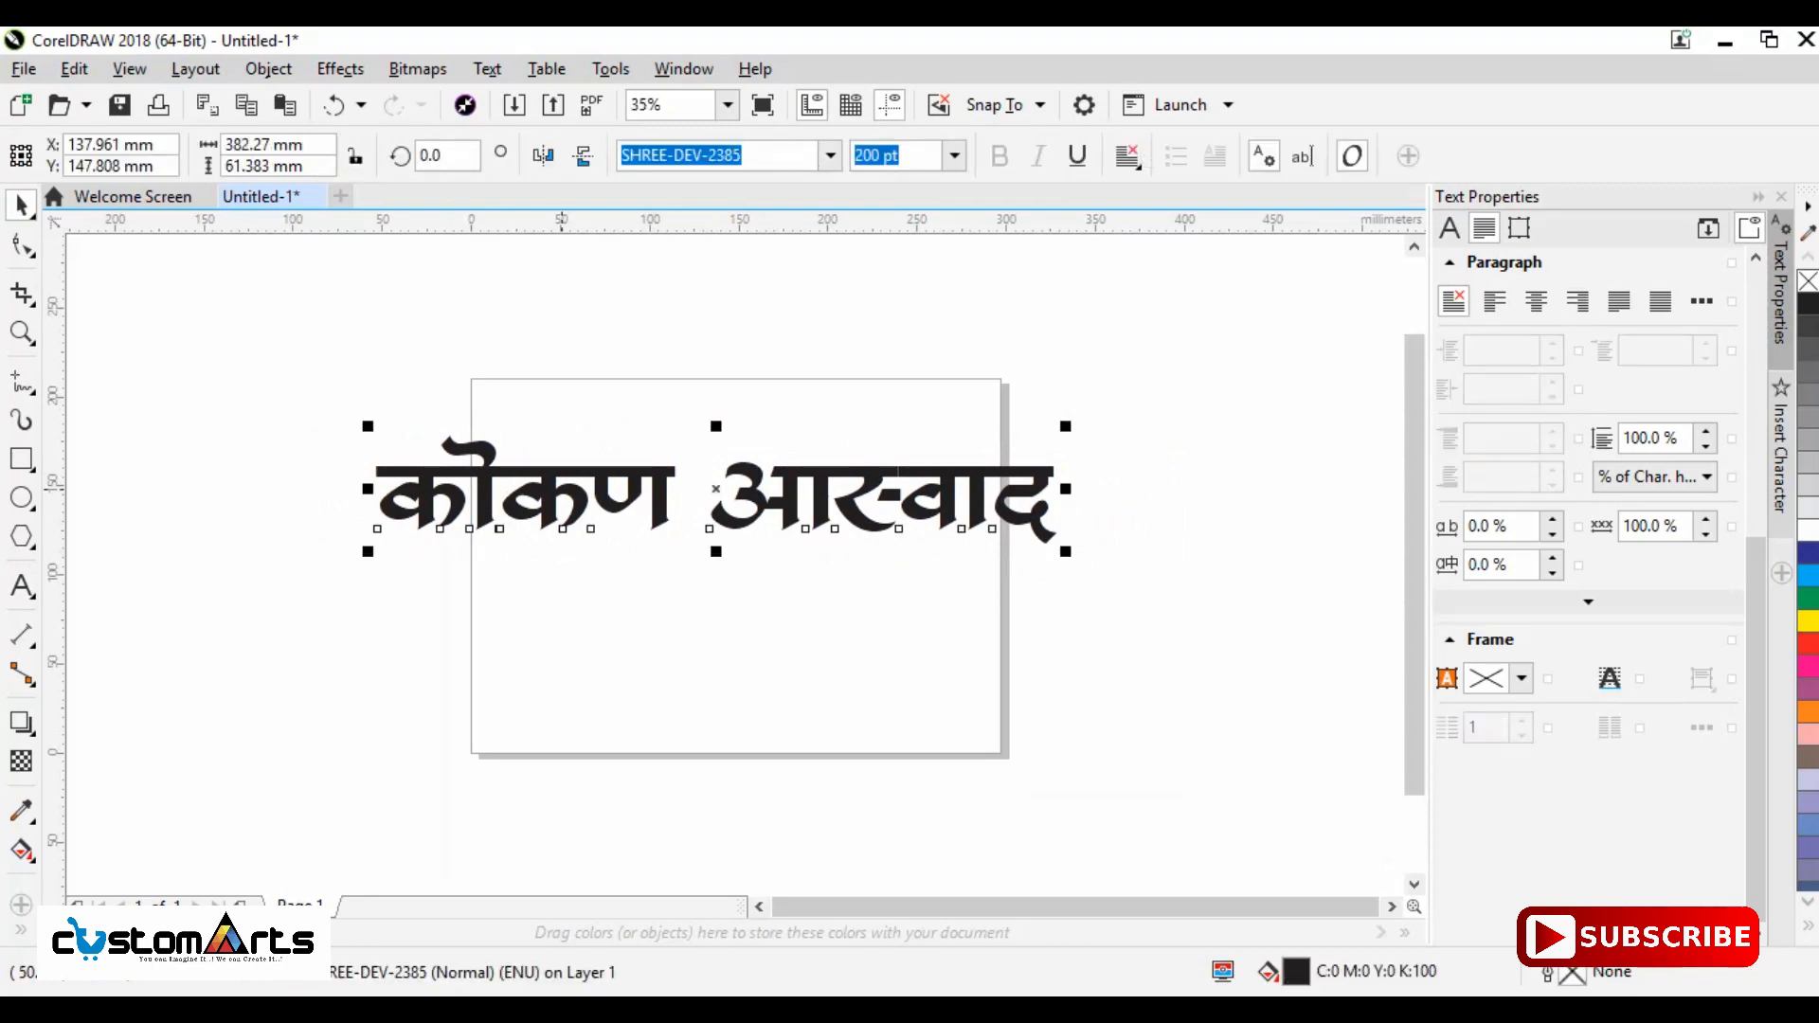
left_click(563, 489)
double_click(563, 490)
left_click(21, 205)
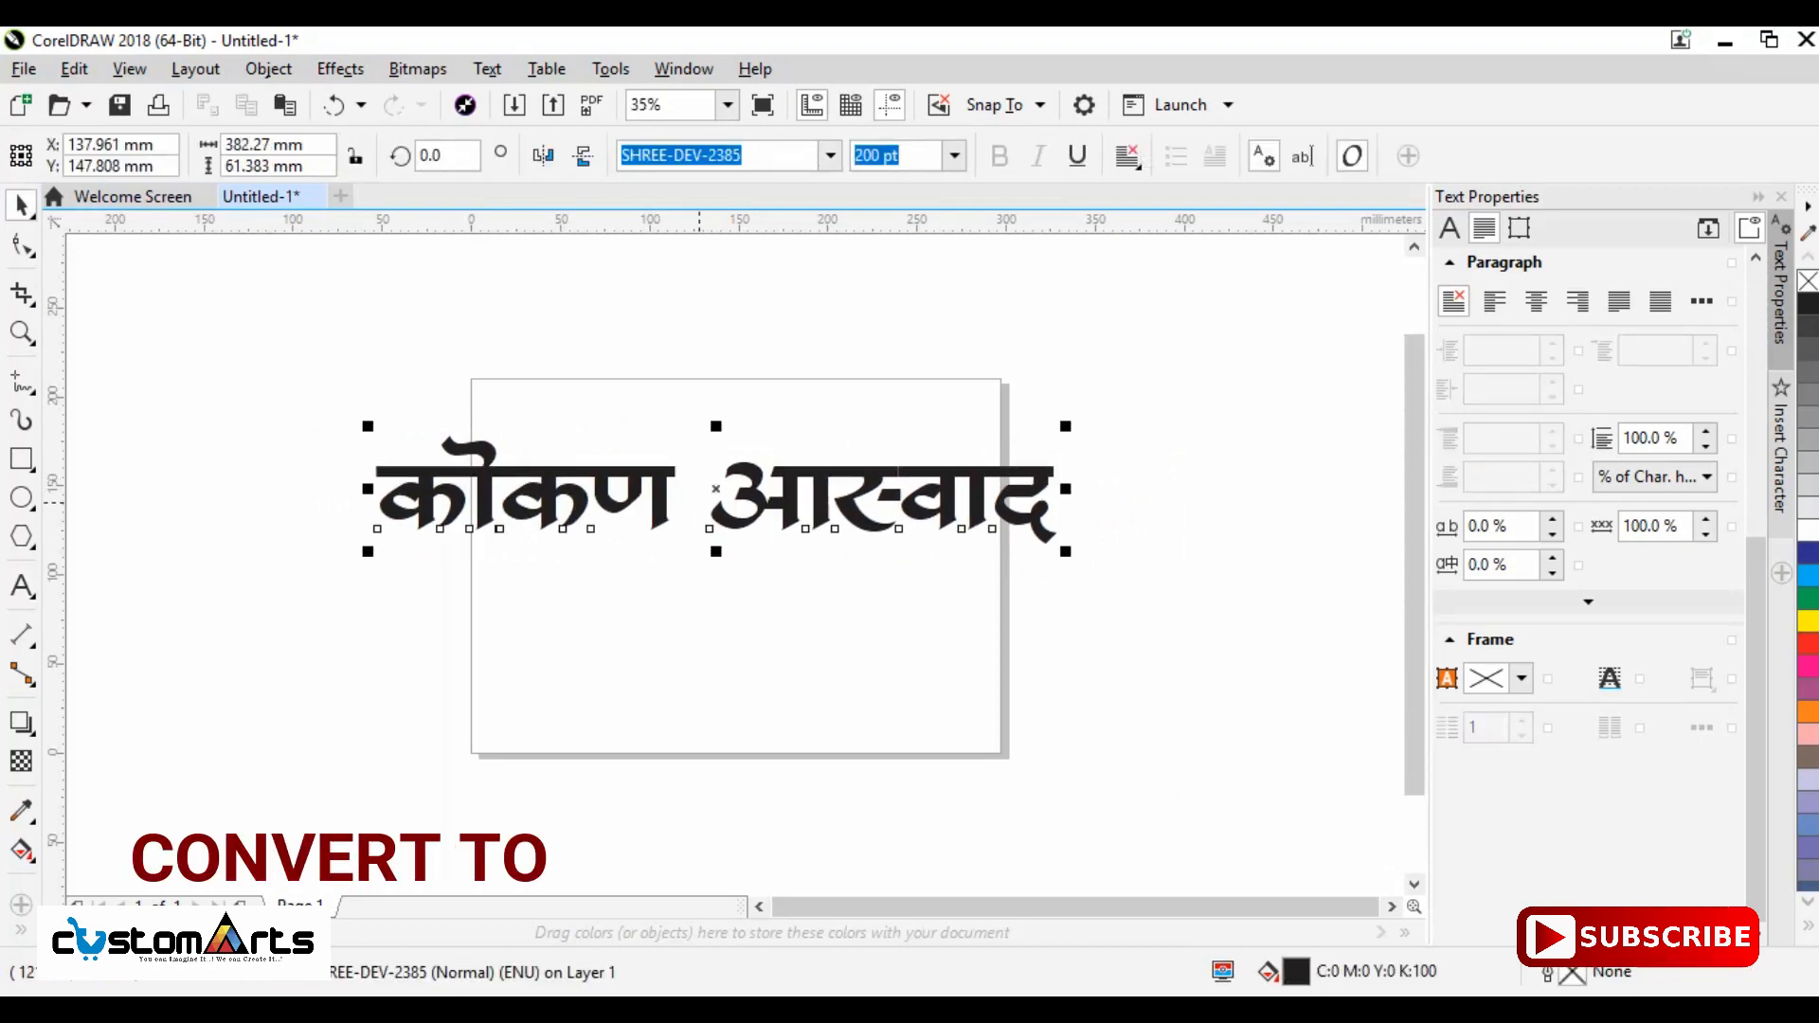
right_click(720, 490)
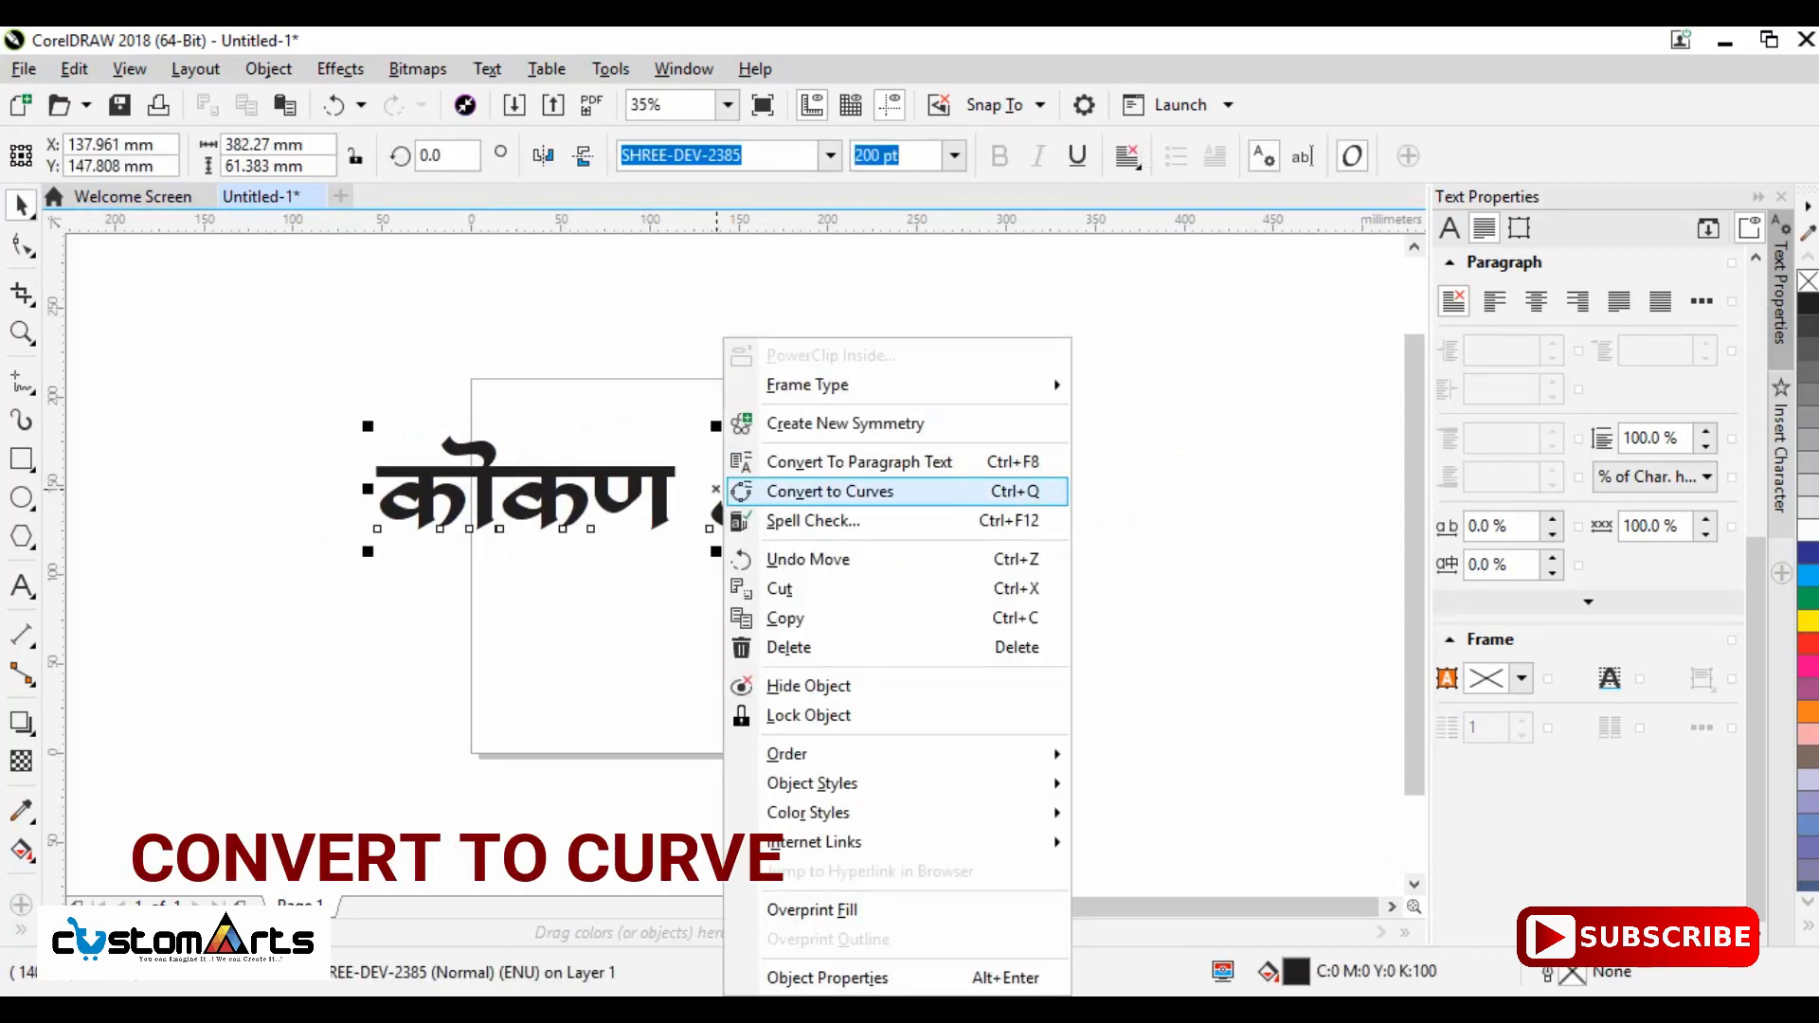
left_click(830, 492)
- Lengthen the vertical stem after the first क downward by about 10 mm by moving its bottom nodes
left_click(670, 641)
scroll(478, 493, "up", 2)
left_click(489, 510)
scroll(495, 513, "up", 1)
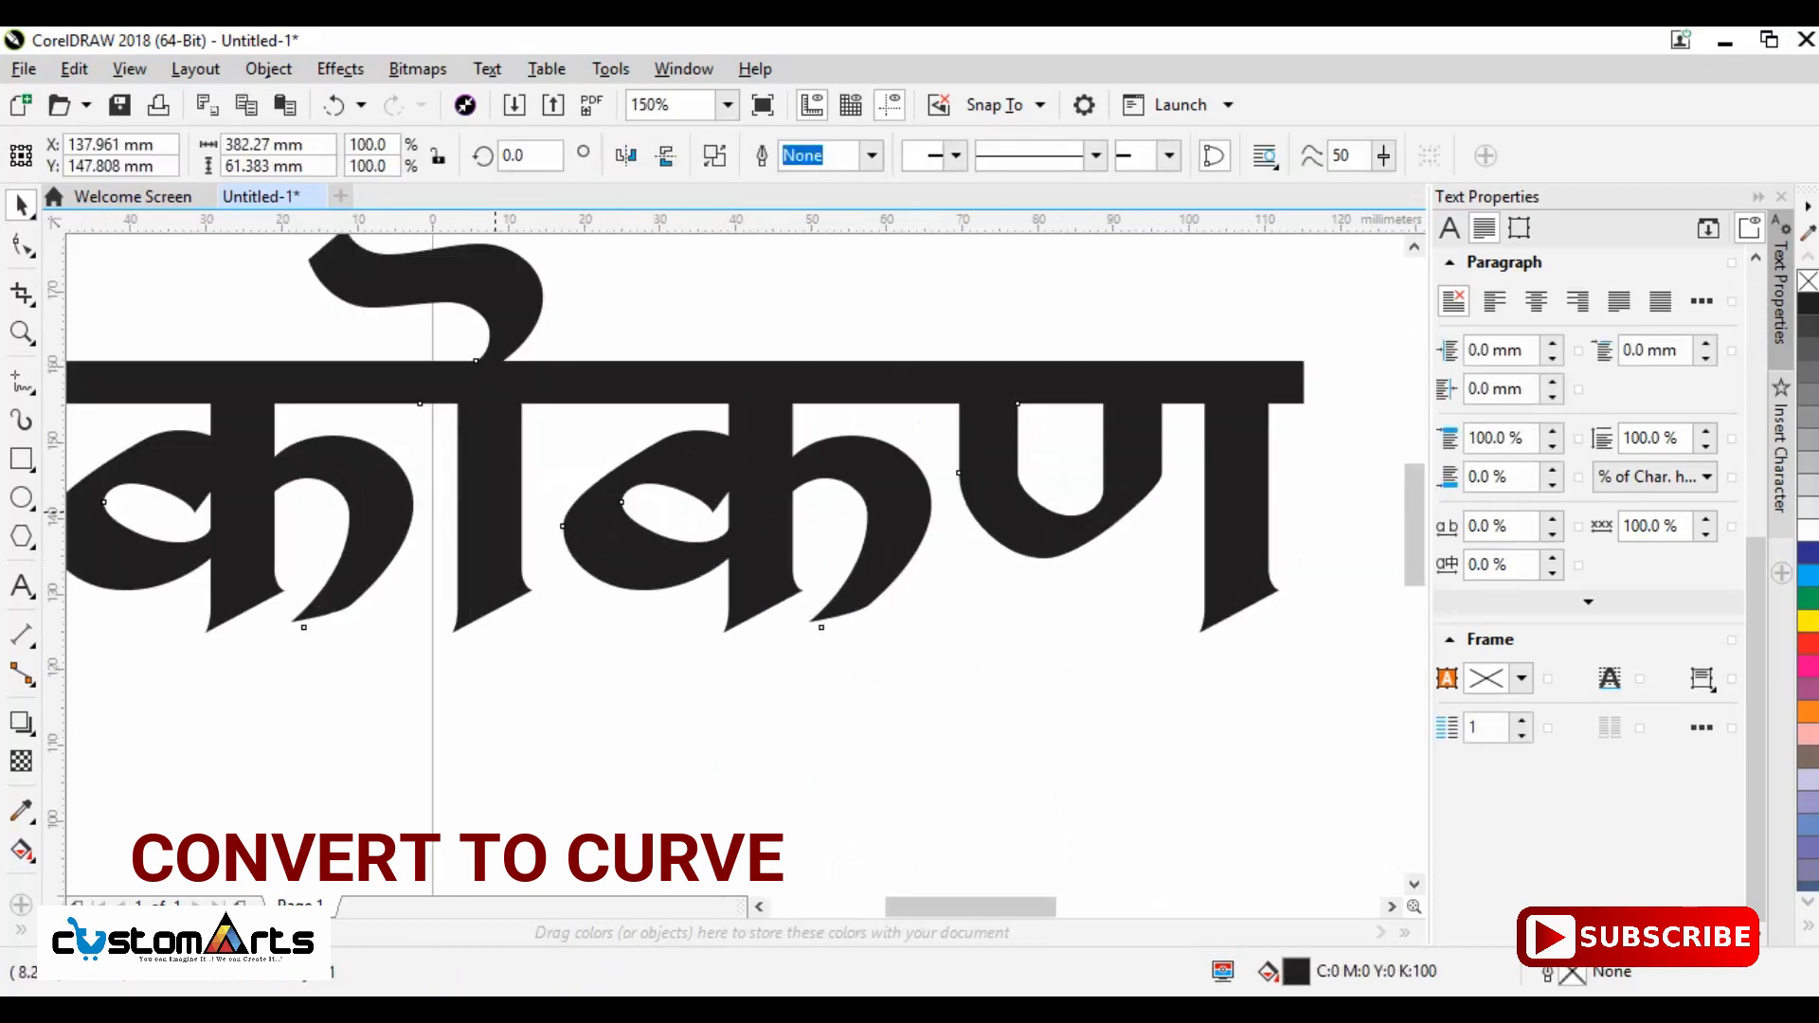
key("F10")
left_click_drag(426, 561, 561, 653)
left_click_drag(522, 571, 524, 648)
left_click(369, 581)
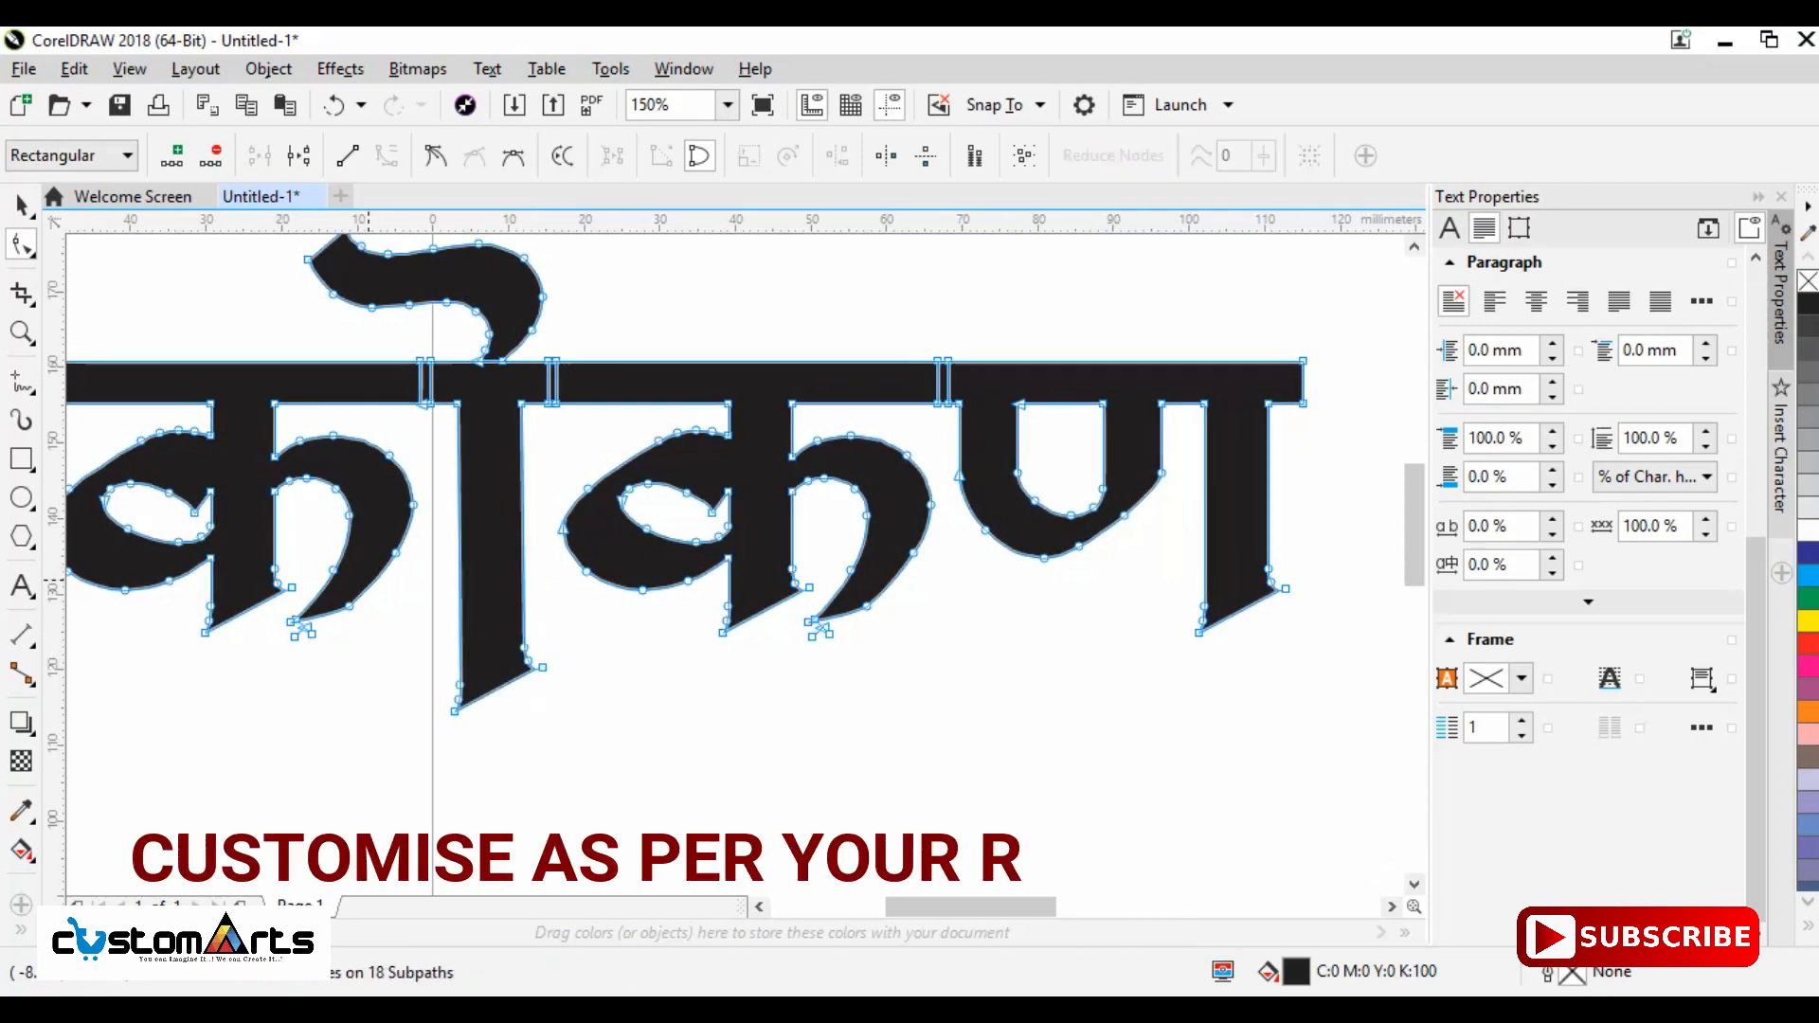
- Pull the end nodes of the first क's hooked stroke far down to form a long, thin tail
left_click_drag(270, 608, 412, 874)
left_click(366, 574)
scroll(366, 572, "down", 2)
scroll(338, 594, "up", 2)
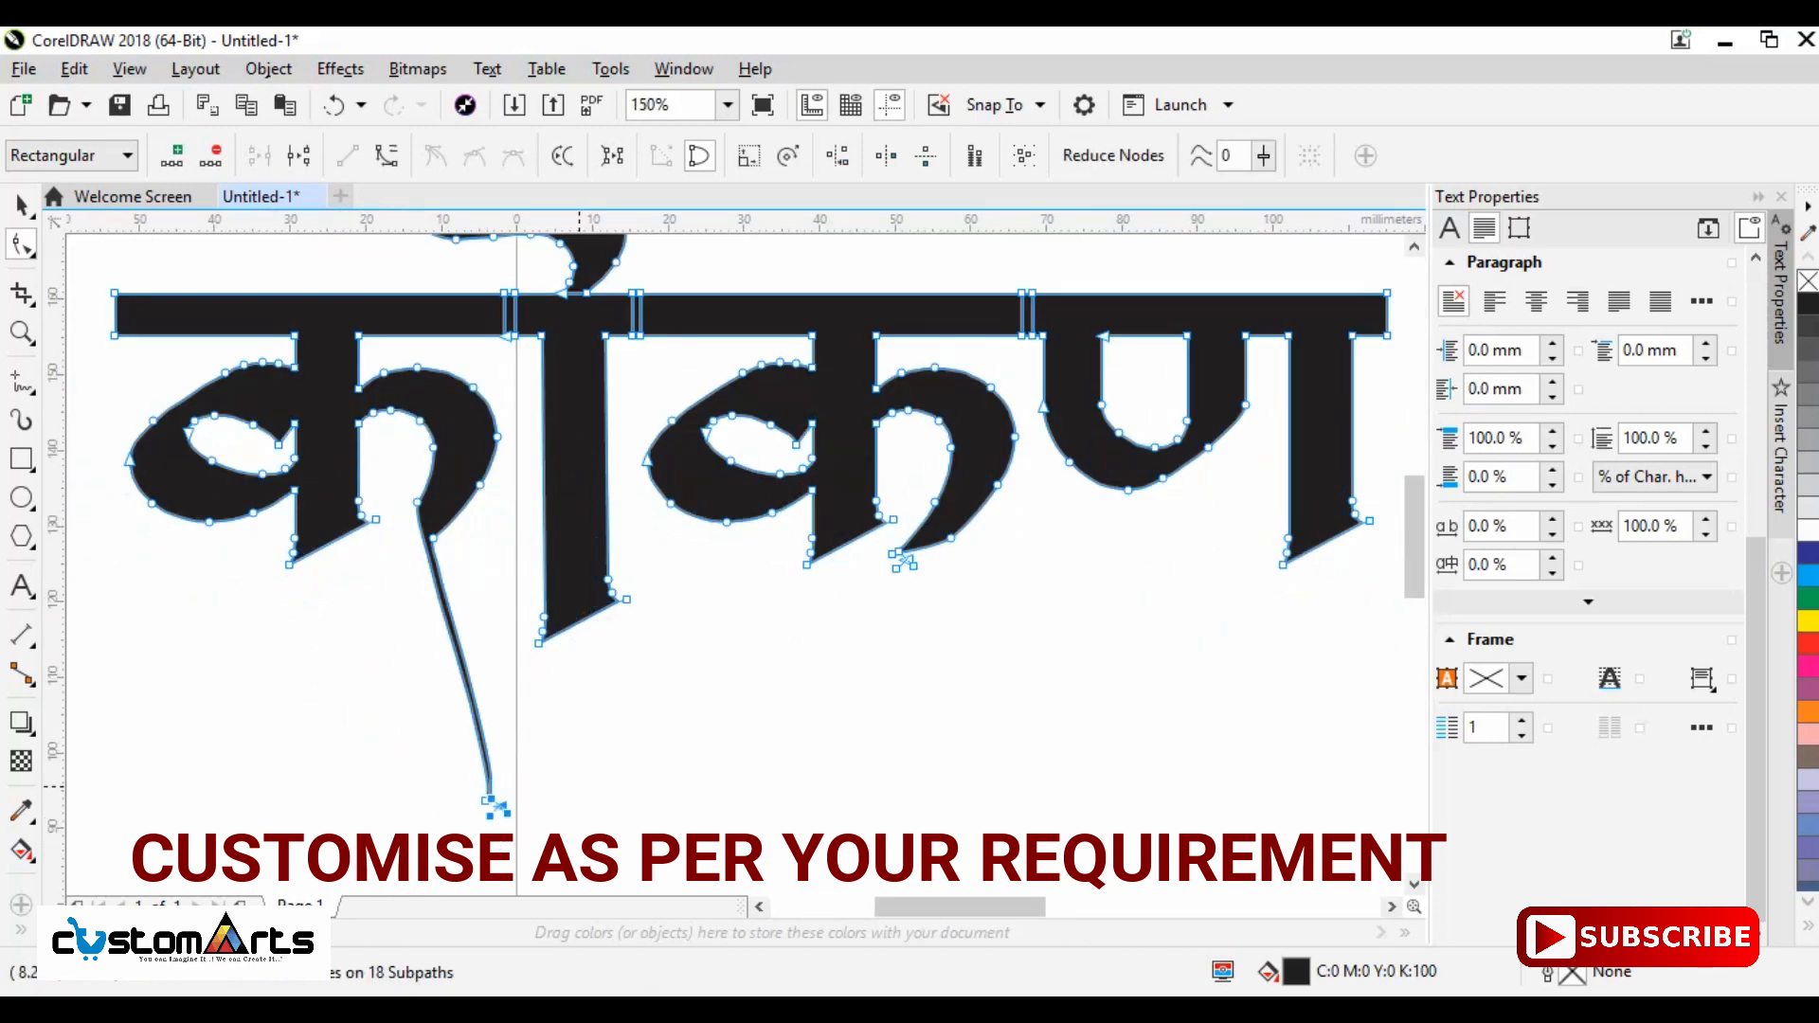
- Delete the surplus nodes at the tip of the first क's tail and move its end node outward to widen it
key("Delete")
scroll(469, 820, "up", 2)
double_click(541, 683)
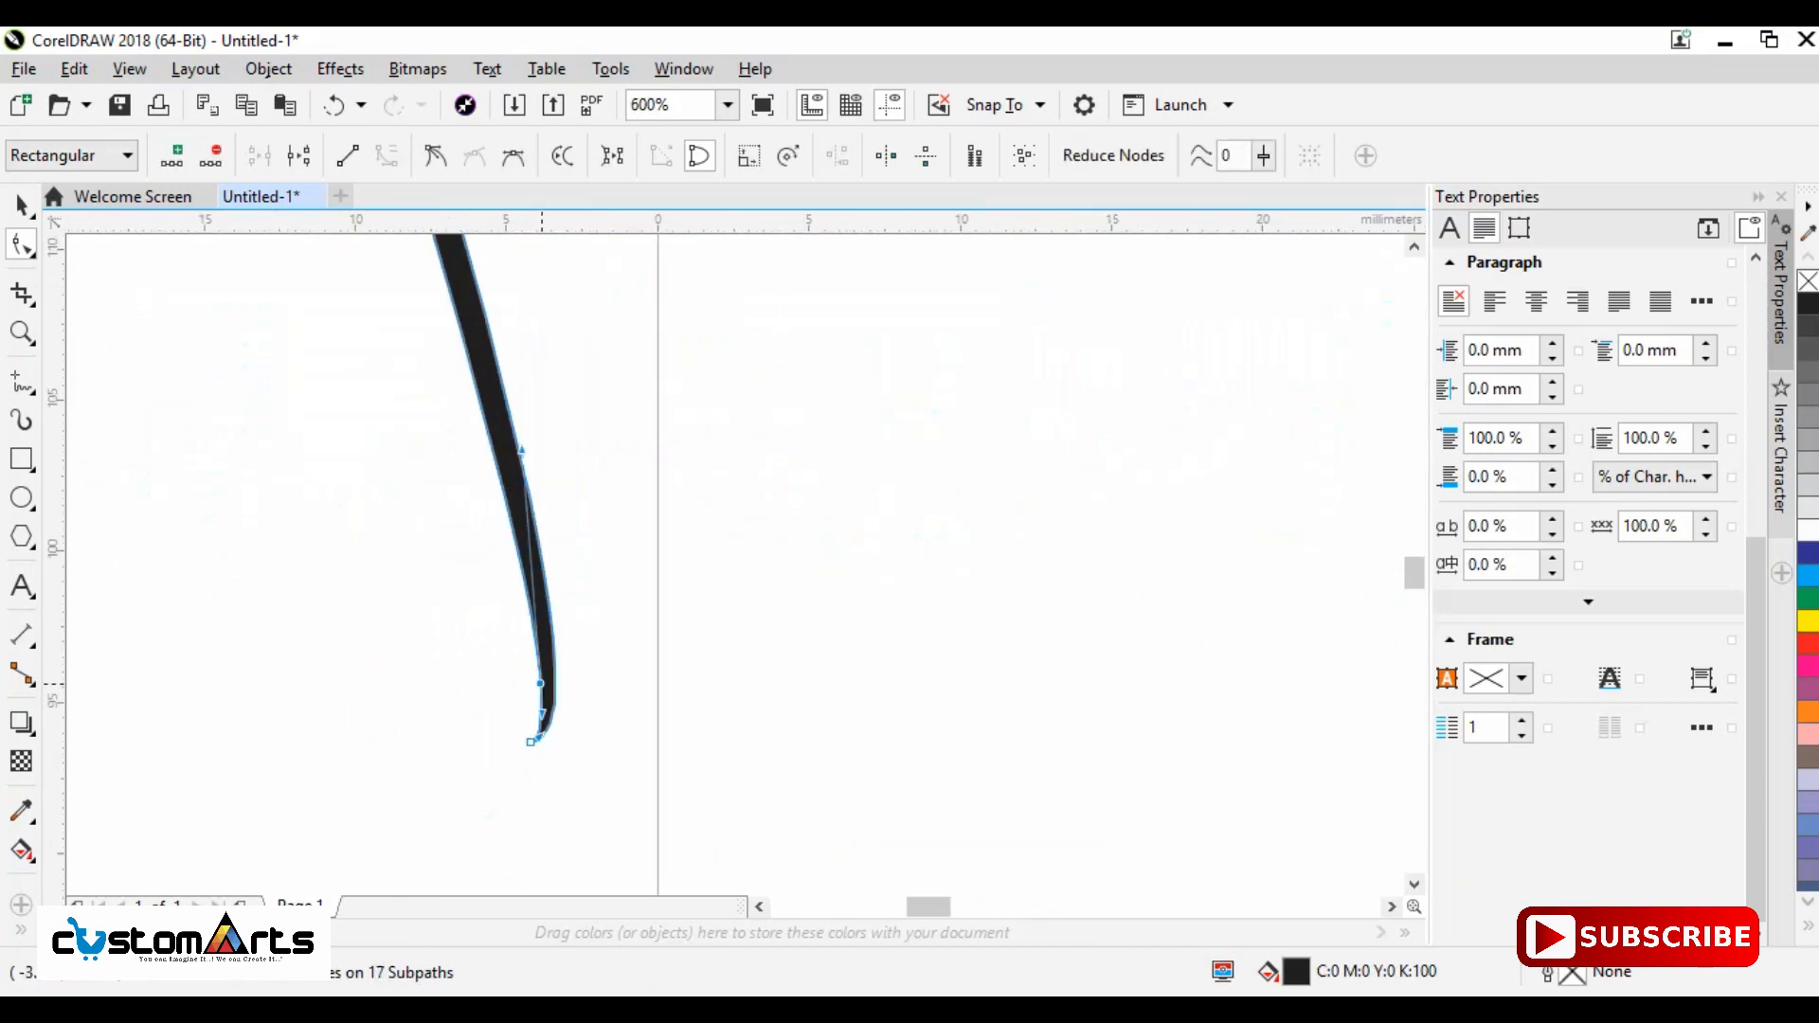
left_click_drag(541, 683, 468, 736)
scroll(663, 722, "down", 2)
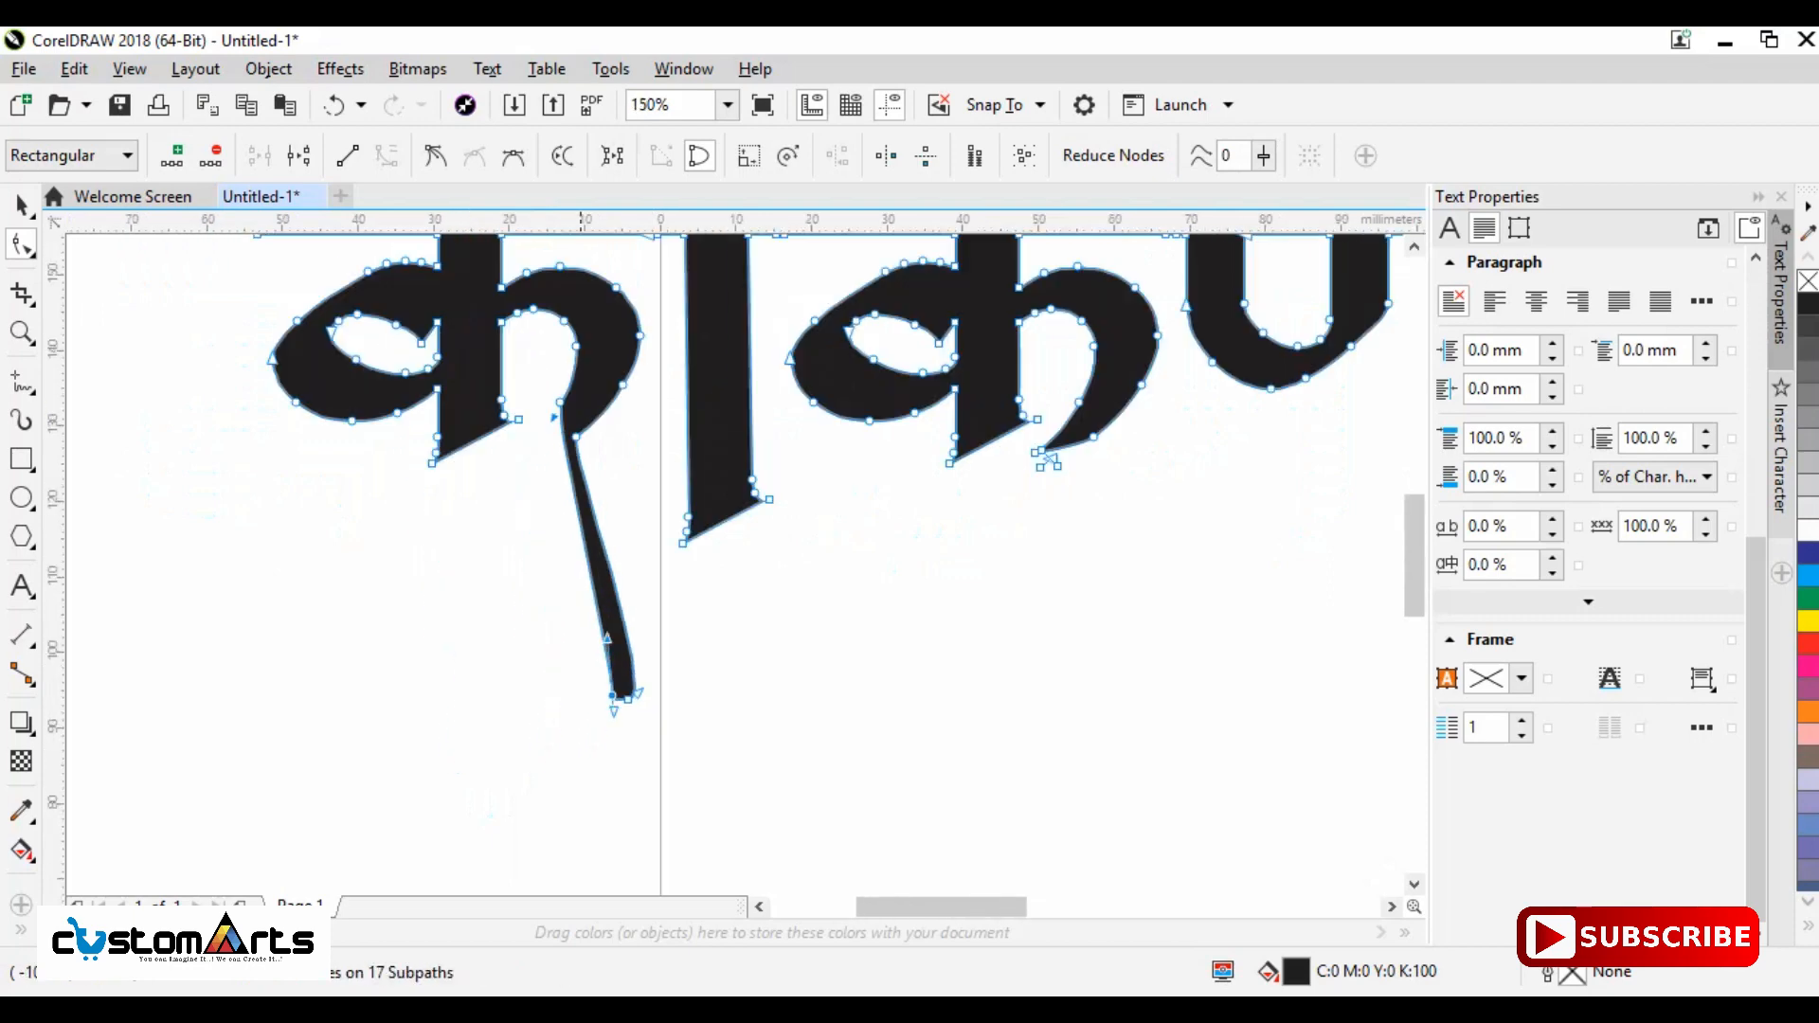
- Reshape the first क's tail into a smooth S-curve by adjusting its end nodes and handles and removing the extra inner node
left_click_drag(614, 711, 422, 617)
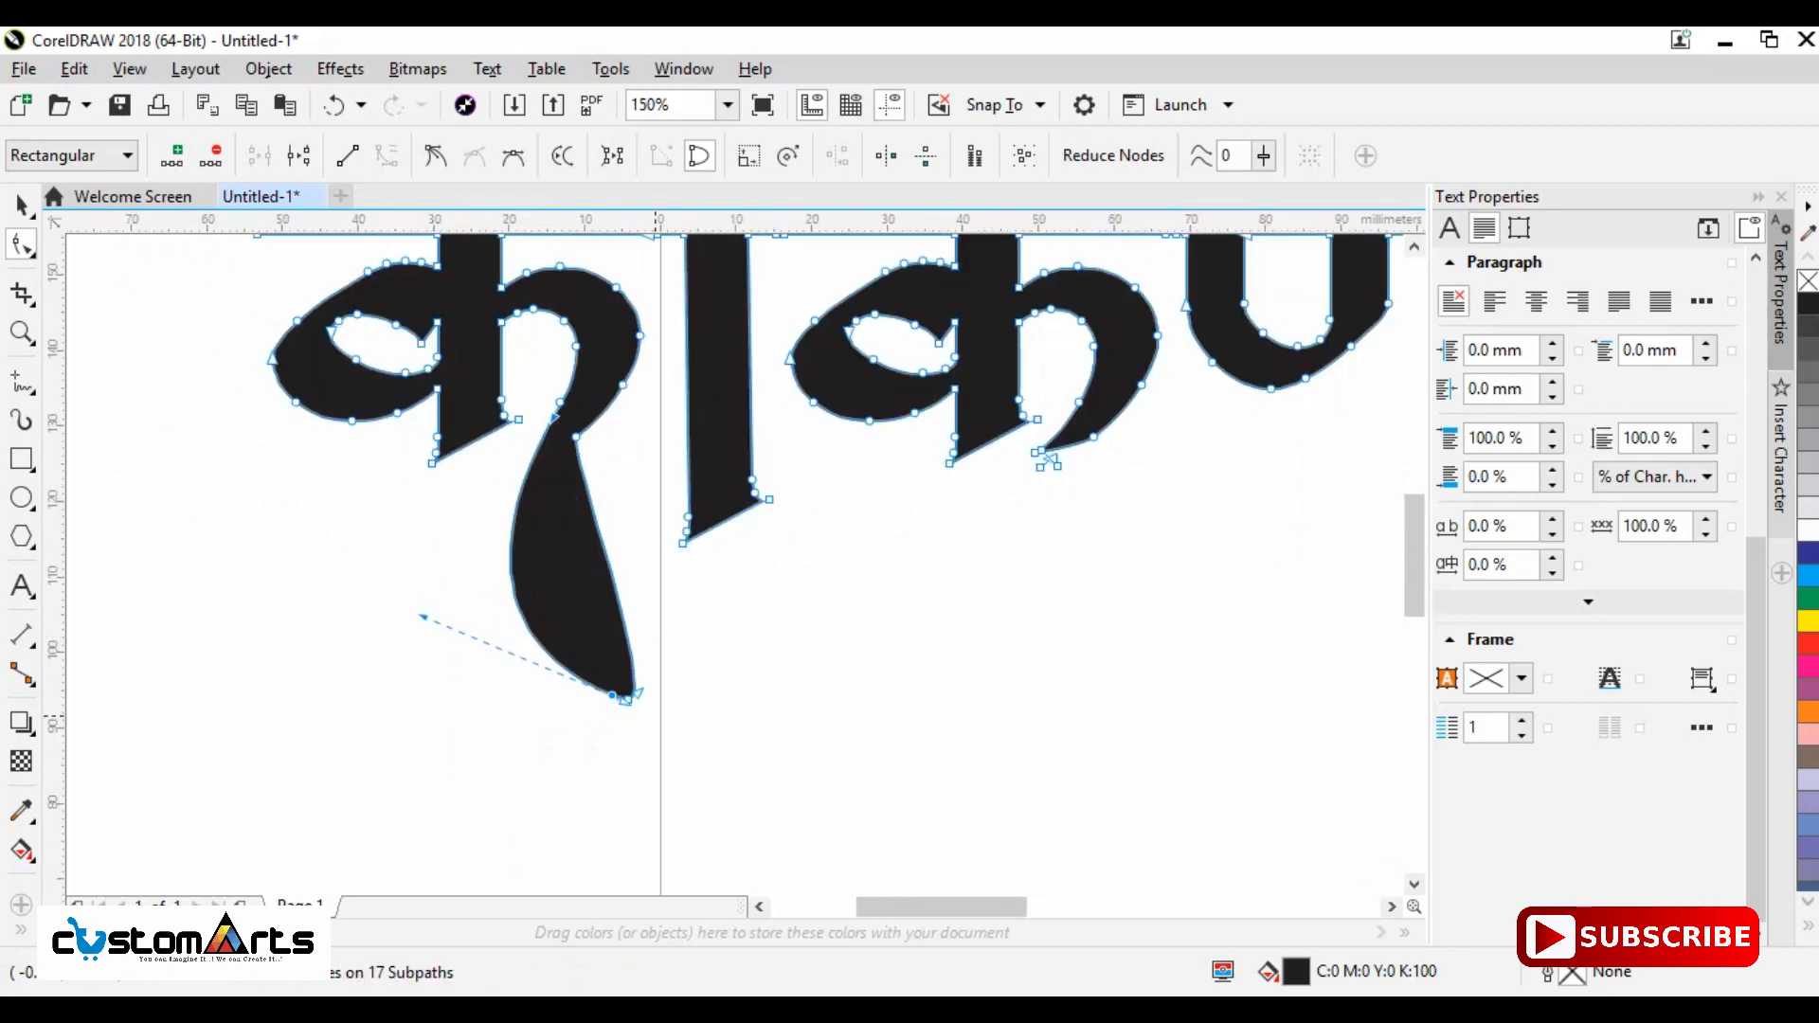
left_click_drag(625, 700, 595, 702)
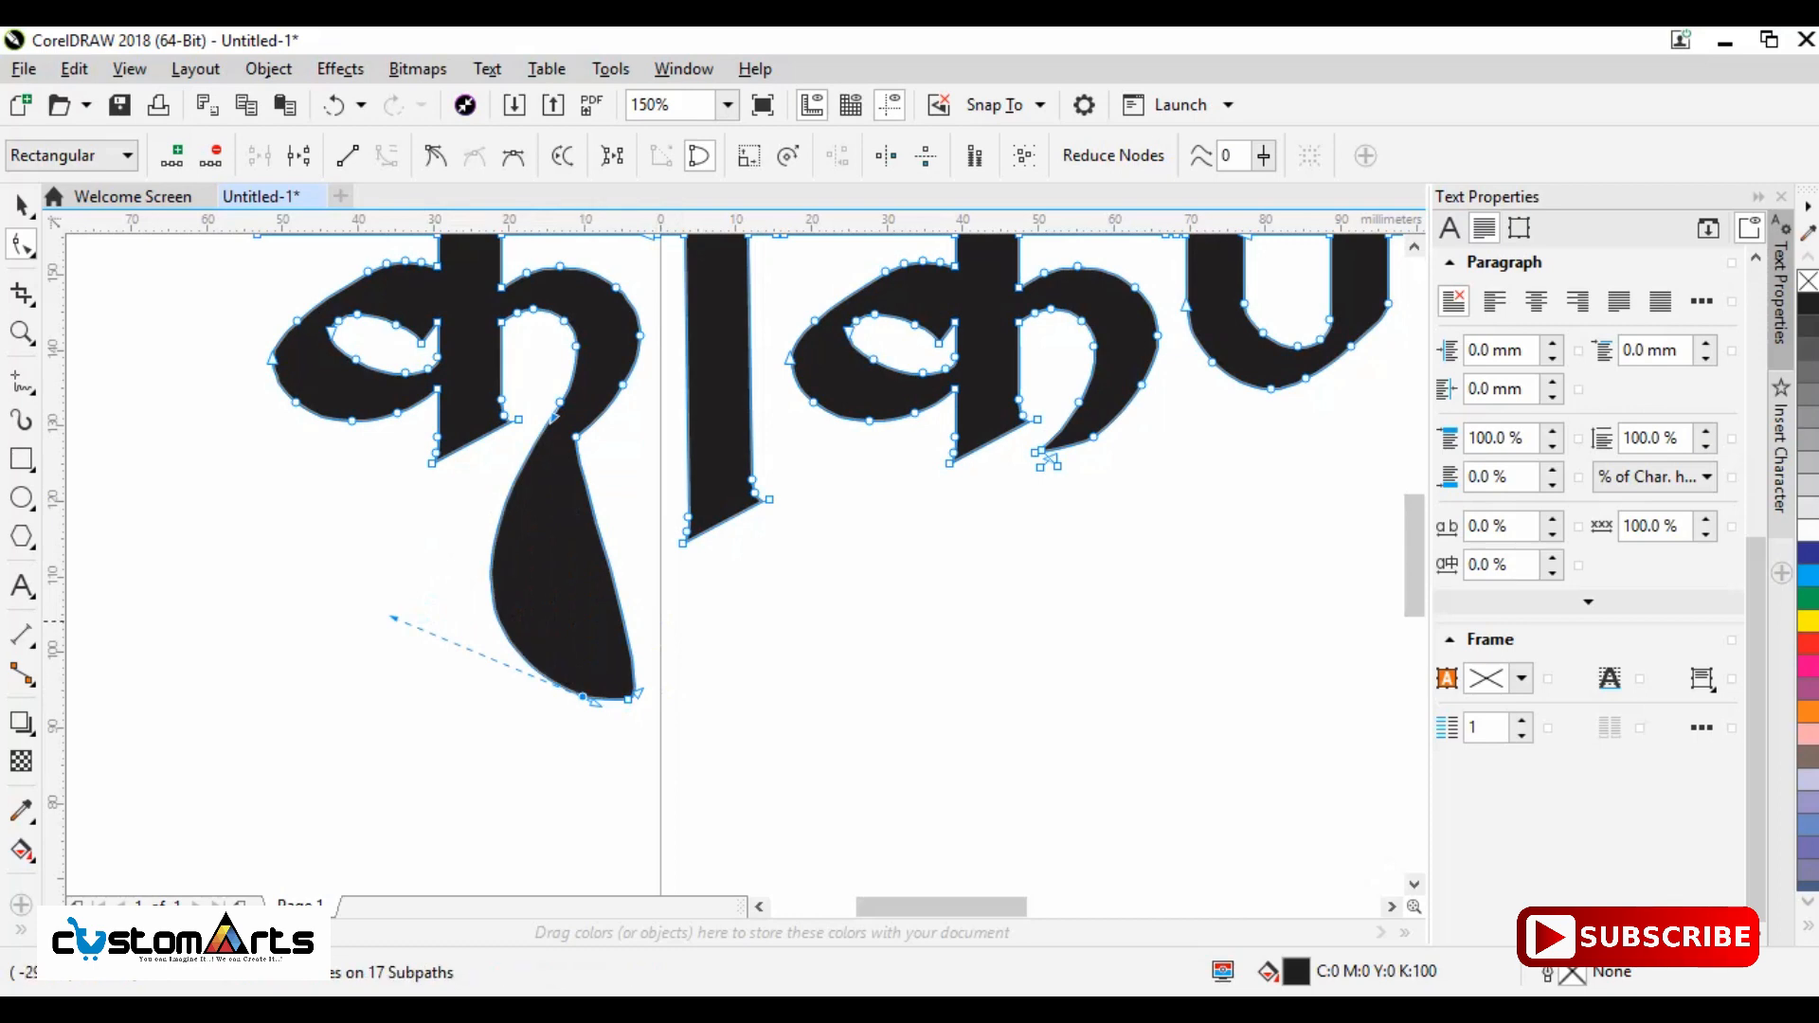
left_click_drag(398, 614, 434, 579)
mouse_move(633, 697)
left_mouse_down()
mouse_move(564, 609)
mouse_move(628, 700)
mouse_move(587, 488)
mouse_move(464, 588)
mouse_move(509, 557)
mouse_move(599, 701)
left_mouse_up()
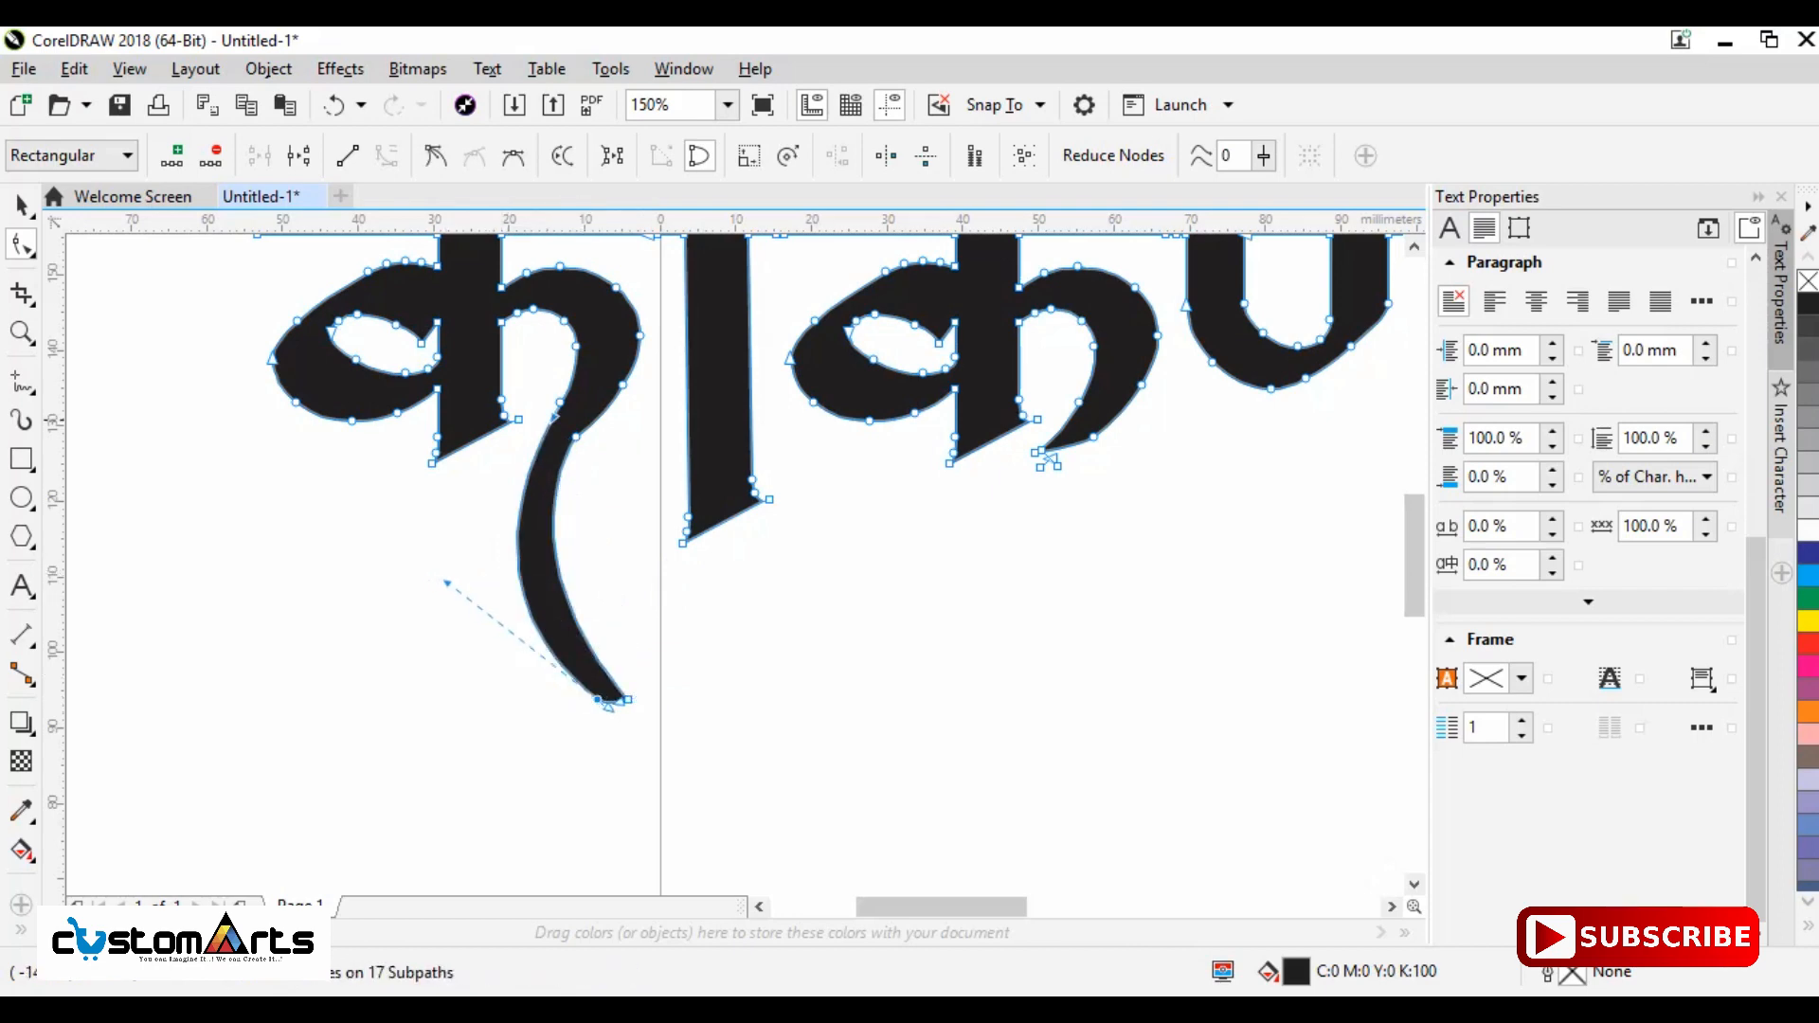
left_click_drag(556, 417, 509, 462)
double_click(576, 437)
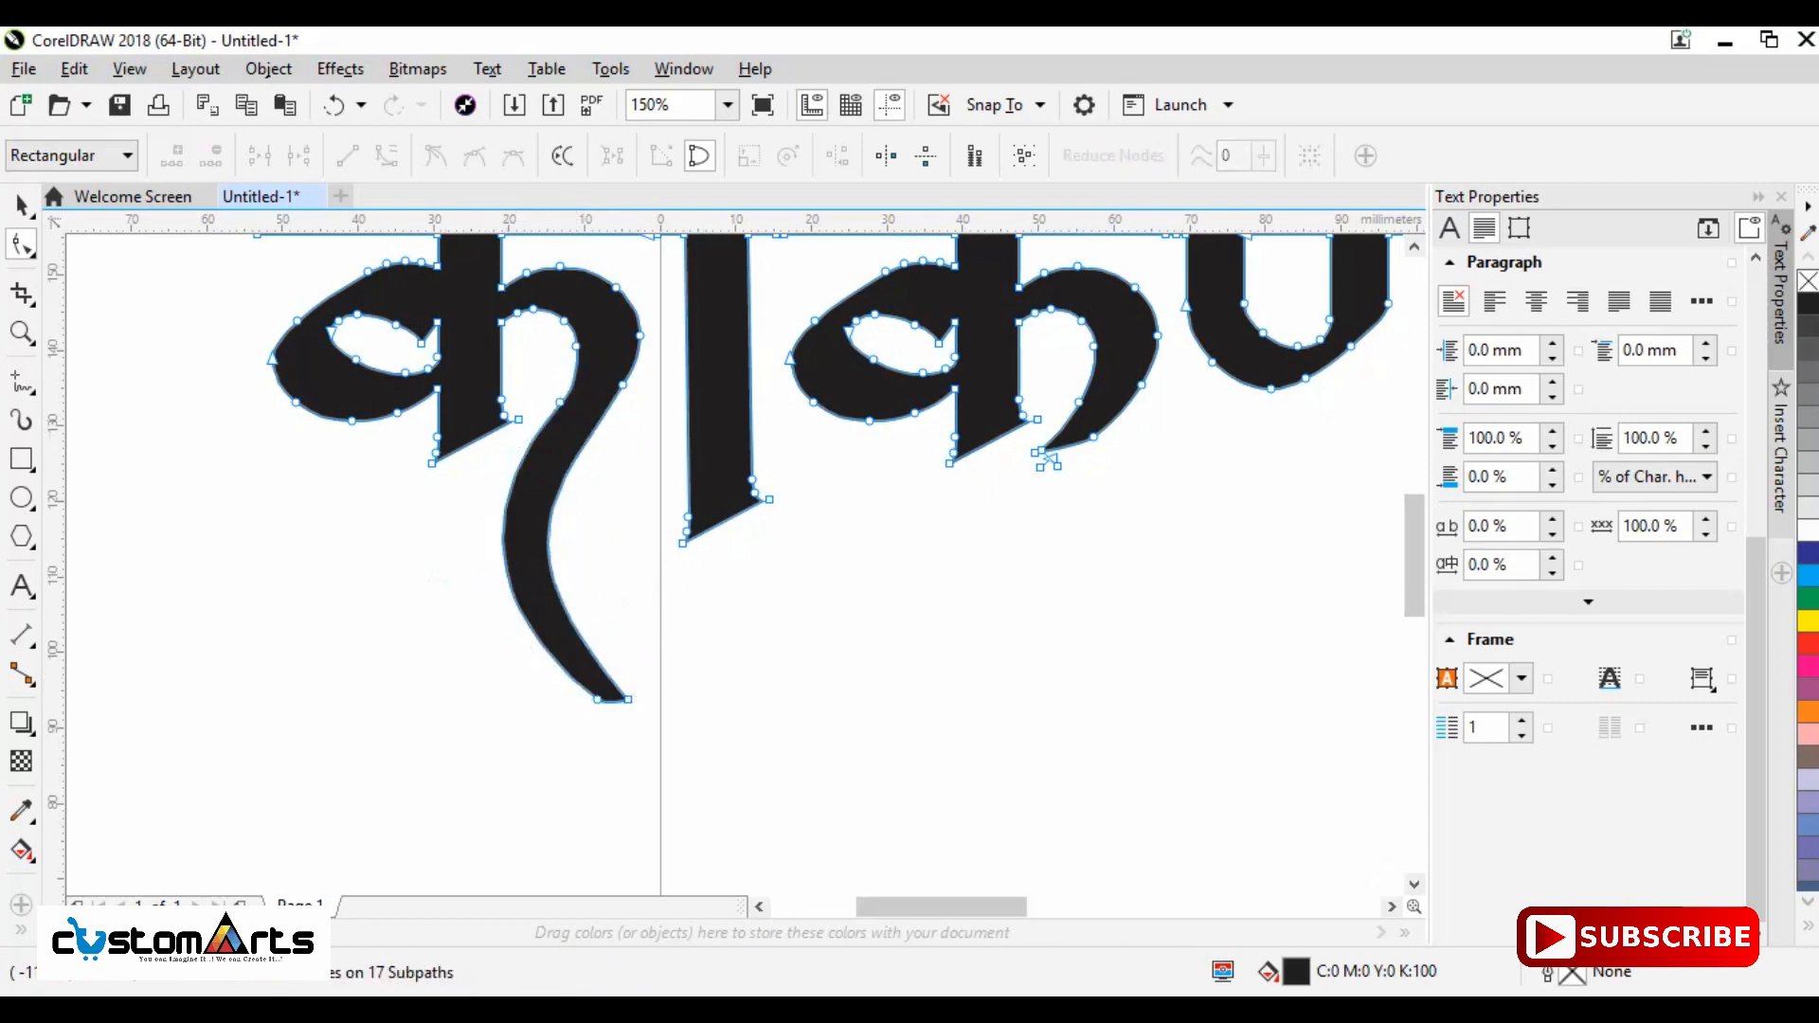
- Shorten the first क's tail by moving its tip up, and refine the curve by removing an unneeded edge node
scroll(621, 690, "down", 2)
scroll(654, 605, "up", 2)
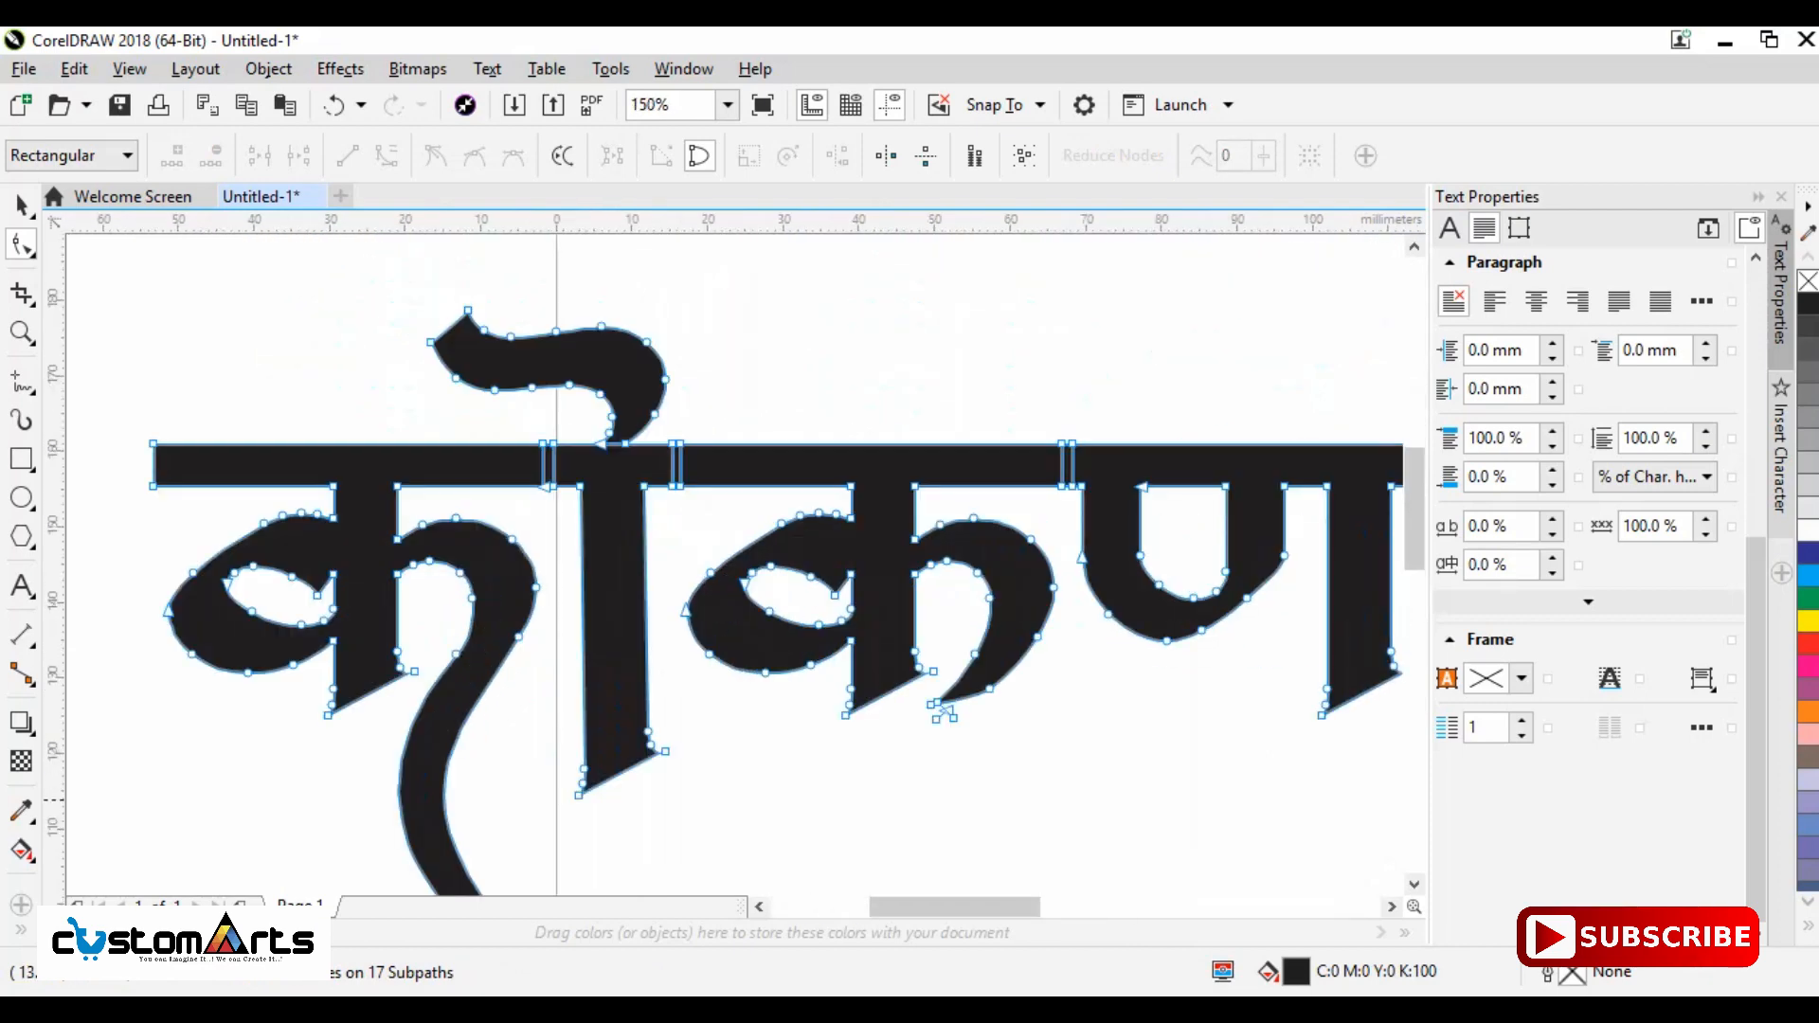
scroll(533, 762, "down", 1)
left_click_drag(528, 858, 485, 838)
scroll(535, 835, "up", 2)
left_click_drag(217, 521, 230, 627)
scroll(435, 497, "down", 1)
double_click(405, 418)
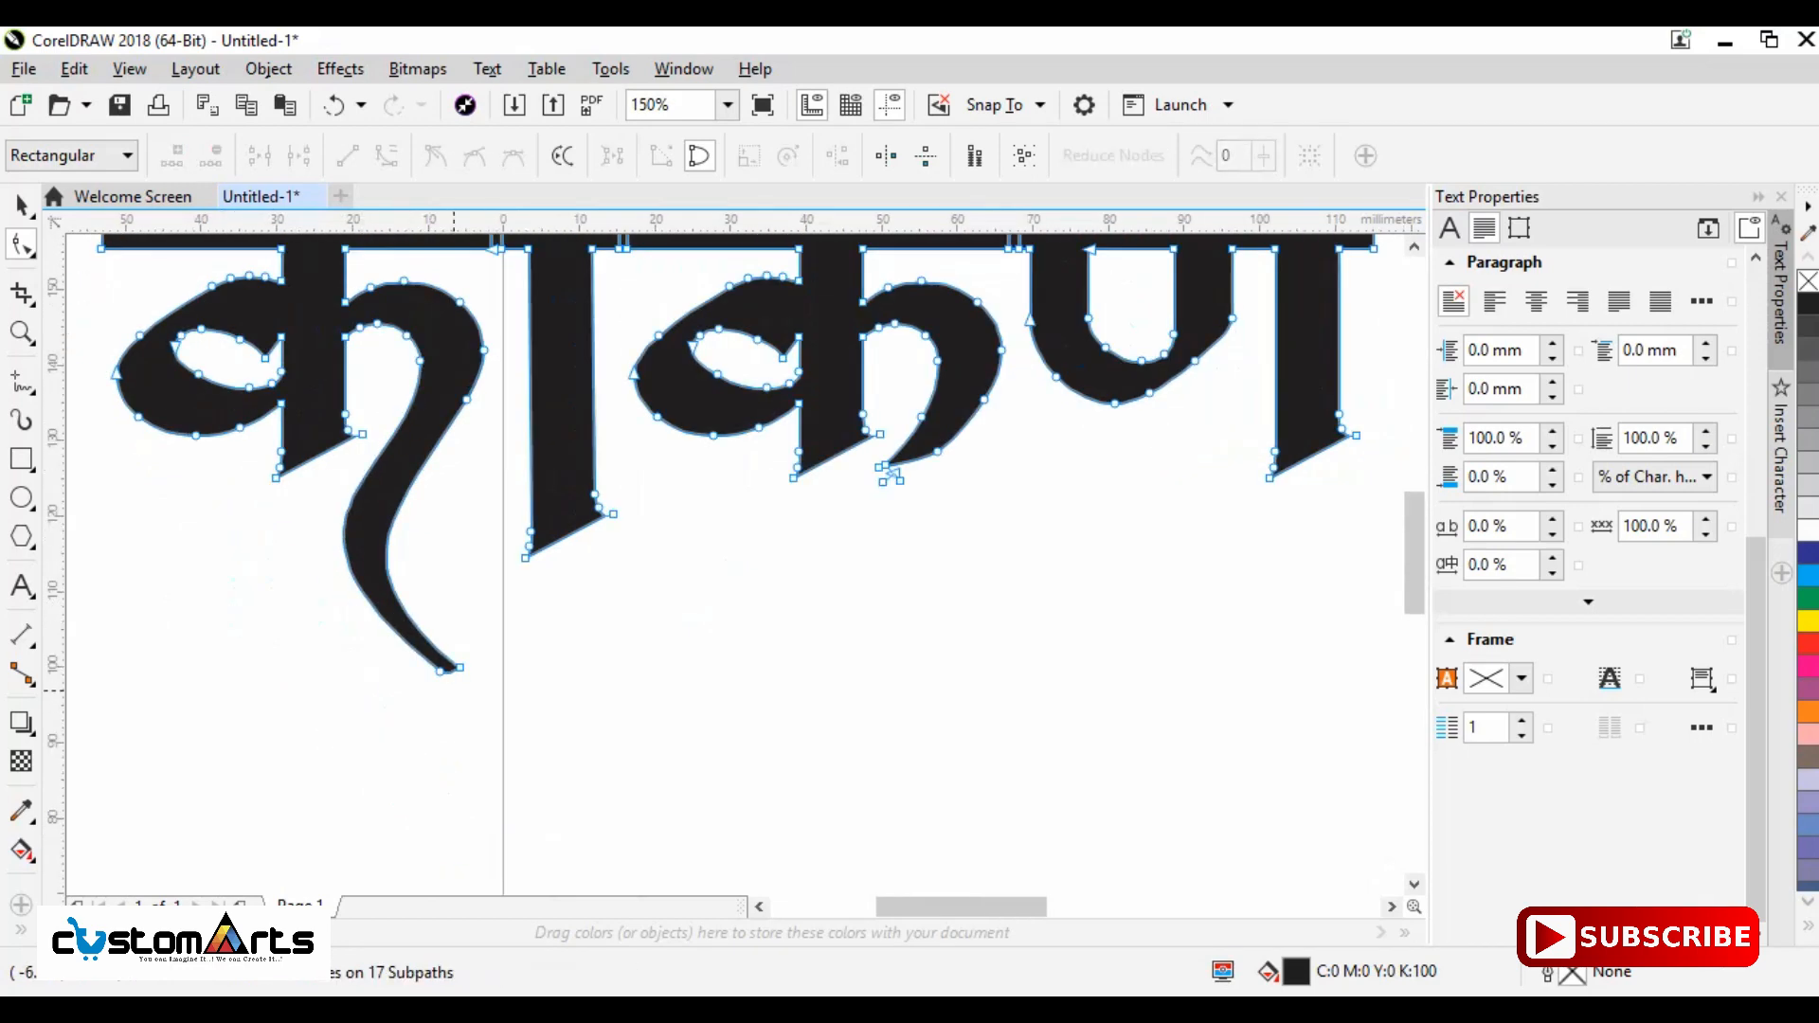
- Try to widen the lower end of the first क's tail by reshaping its tip node's curve, and undo the changes
left_click(440, 670)
scroll(435, 669, "up", 1)
scroll(444, 669, "up", 2)
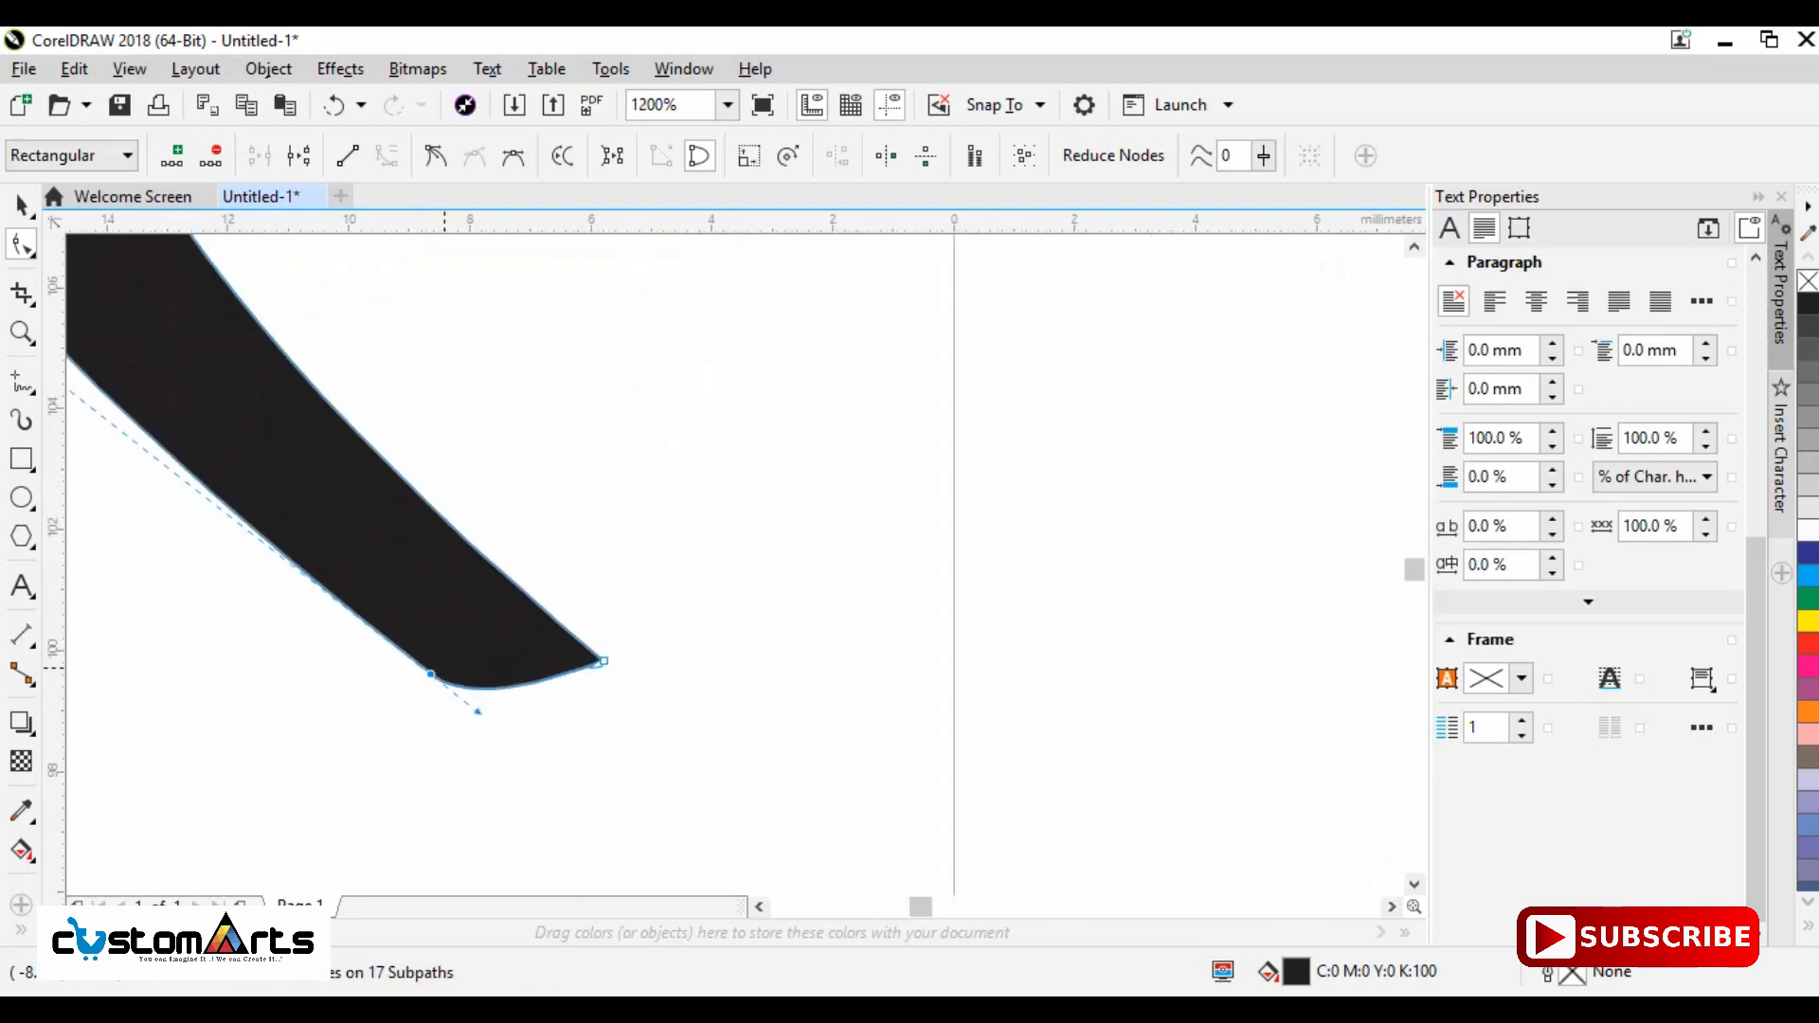
scroll(669, 650, "down", 3)
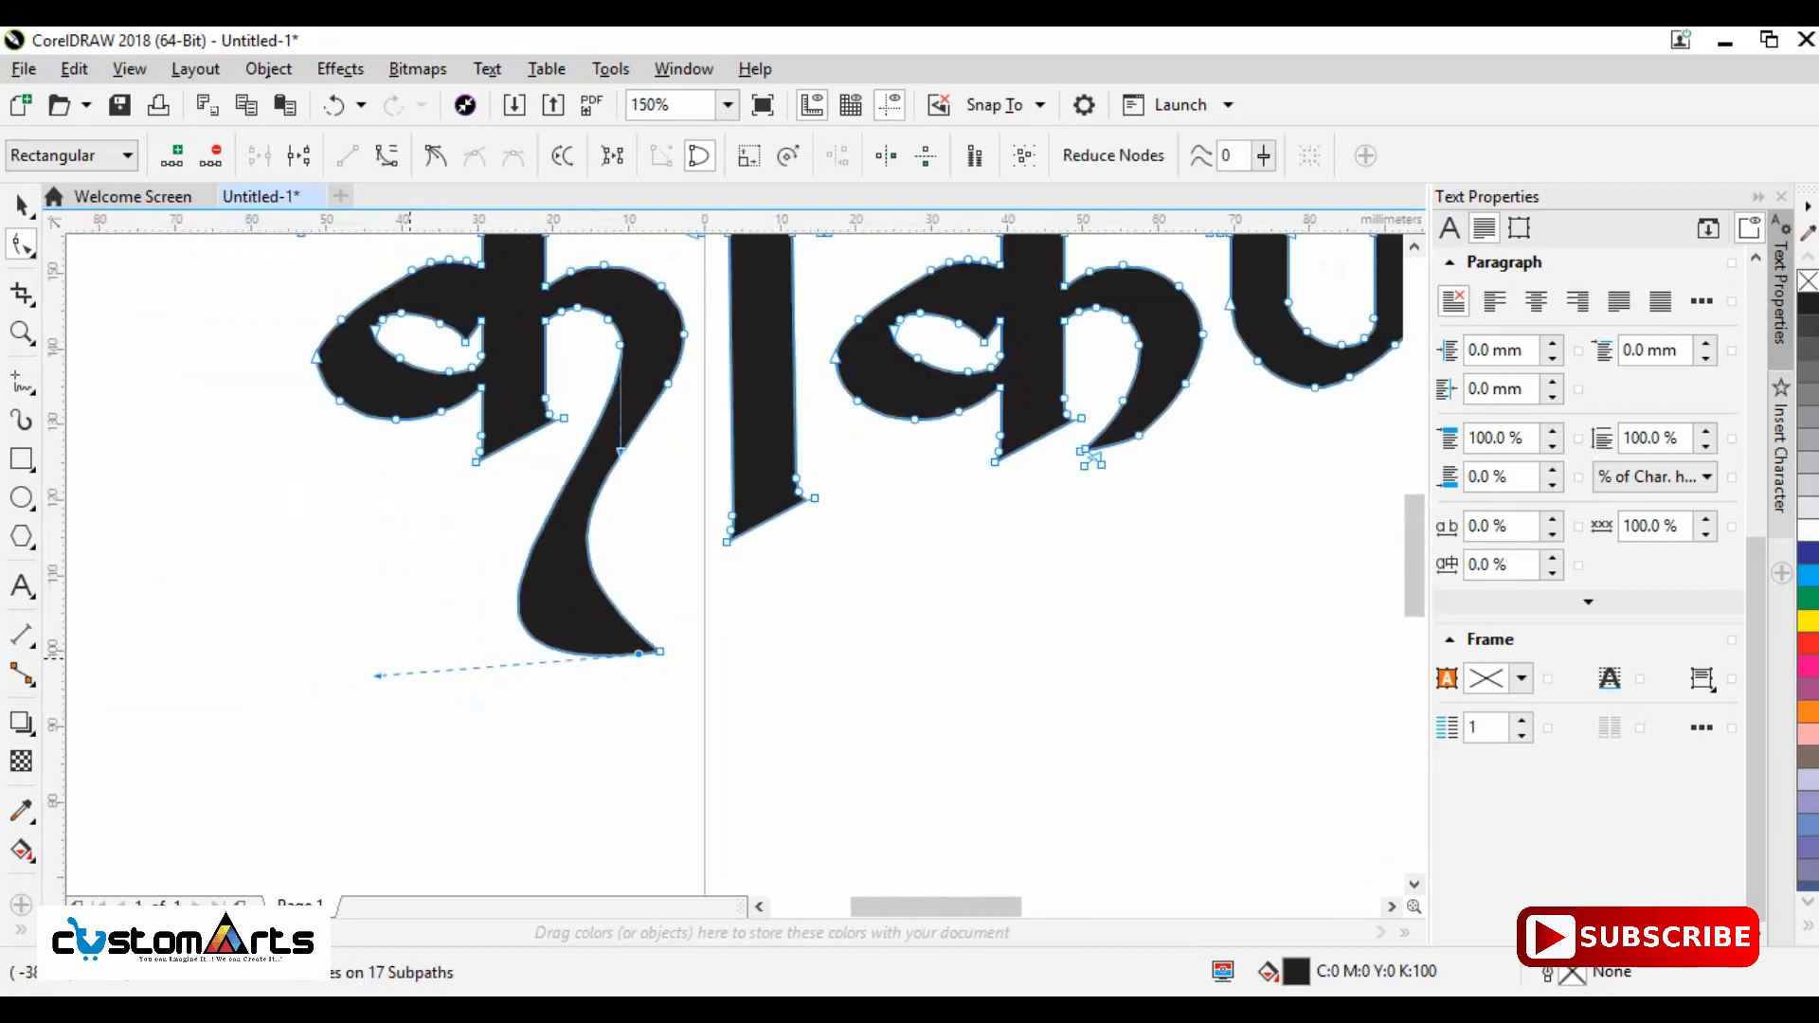
left_click_drag(377, 676, 487, 664)
left_click_drag(620, 453, 580, 458)
key("ctrl+z")
key("ctrl+z")
key("ctrl+z")
- Turn the curved lower end of the first क's tail into a straight edge by converting its segment to a line
scroll(617, 630, "up", 1)
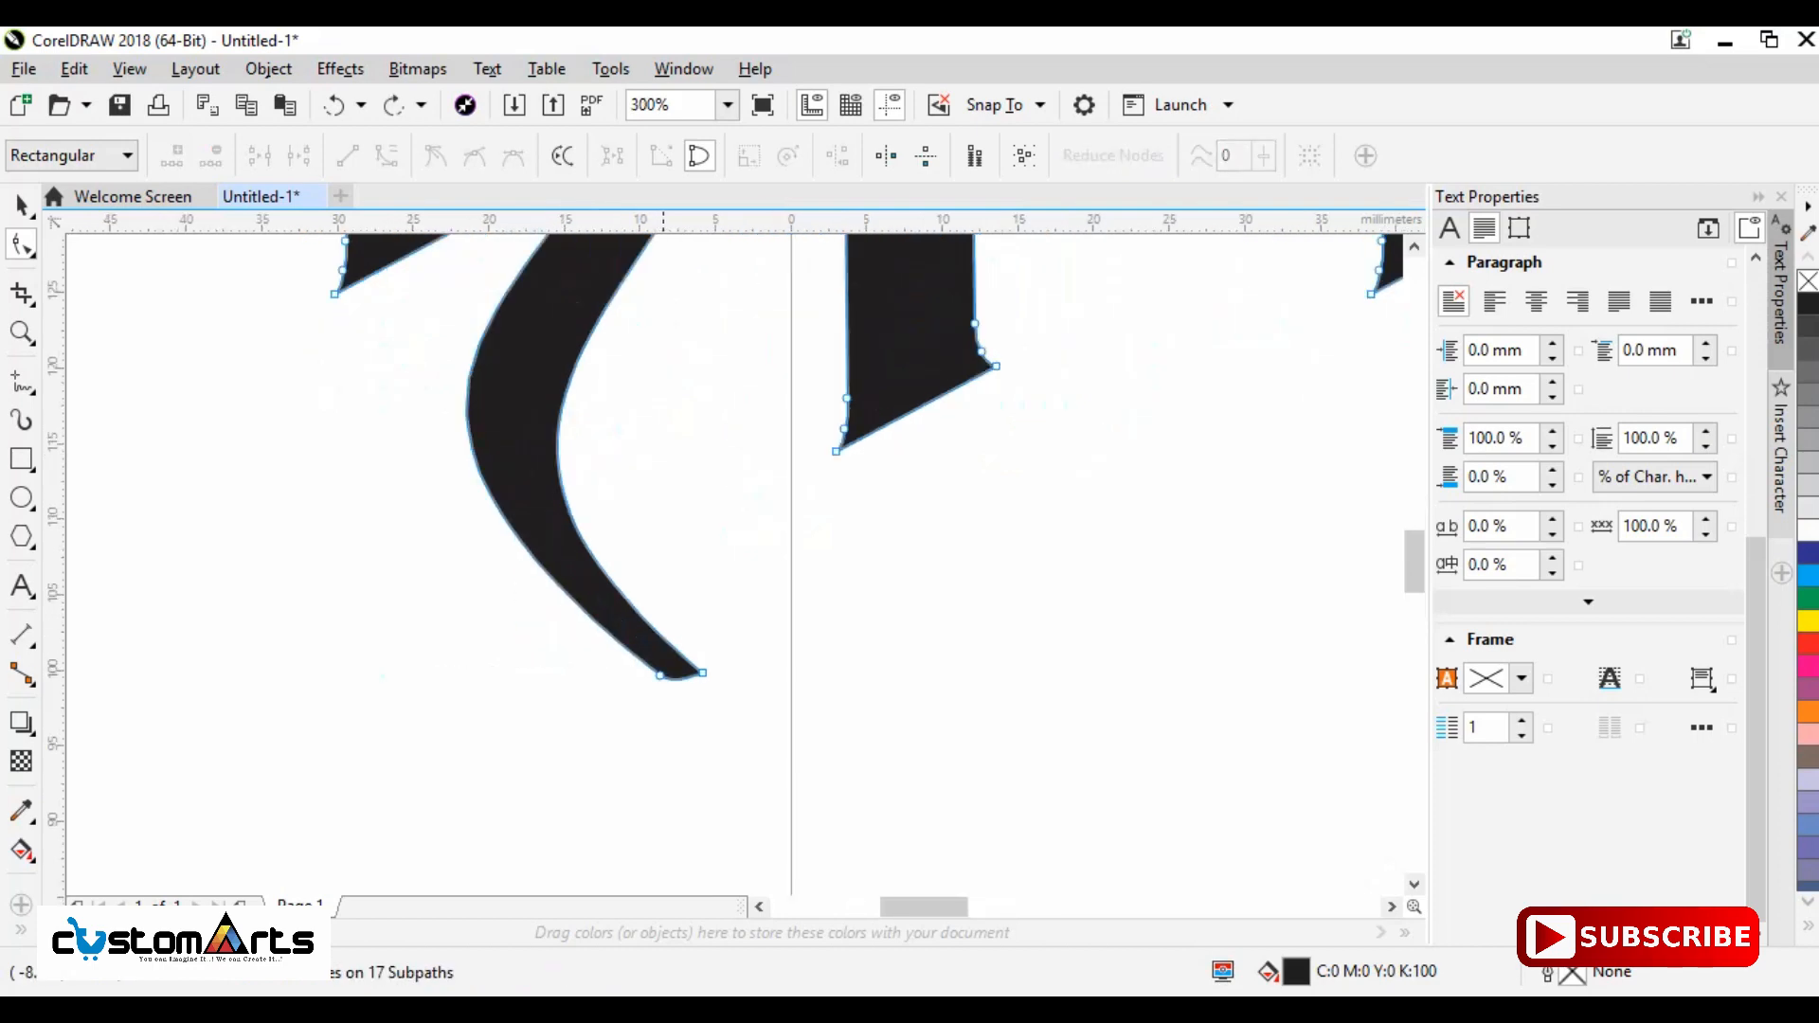
scroll(672, 675, "up", 3)
double_click(594, 693)
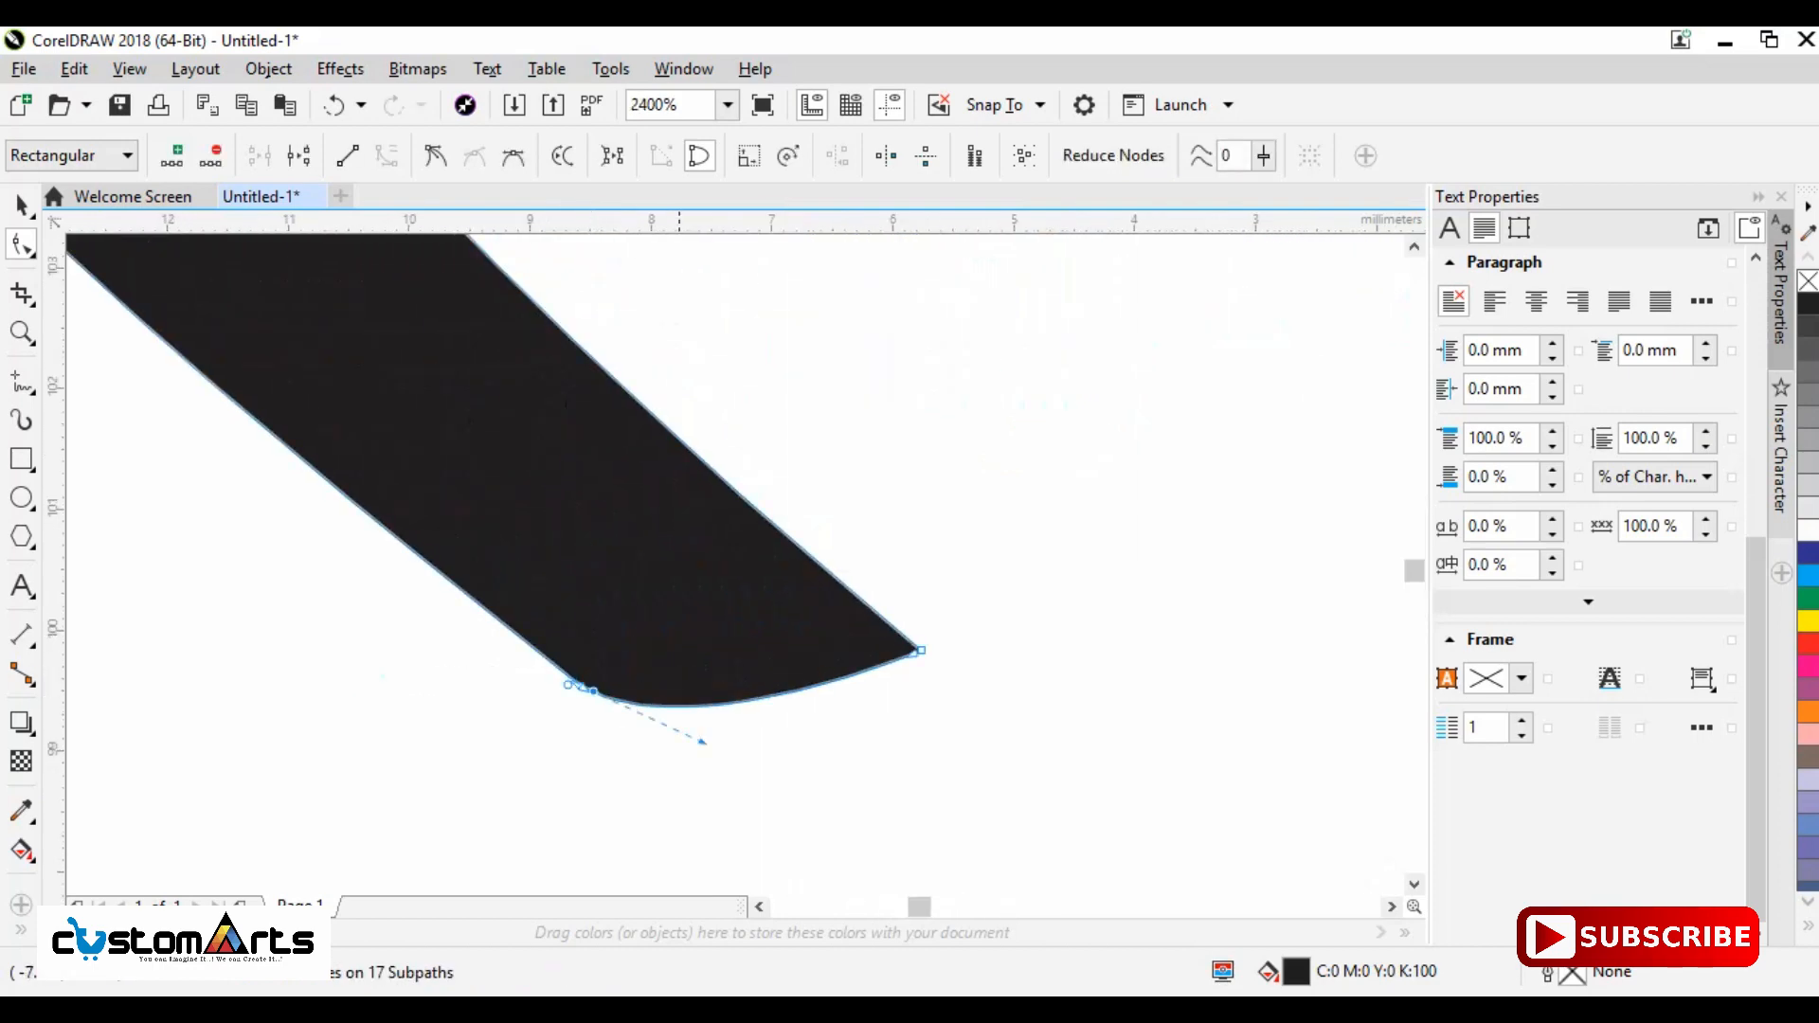
left_click(748, 700)
left_click(348, 155)
scroll(821, 701, "down", 3)
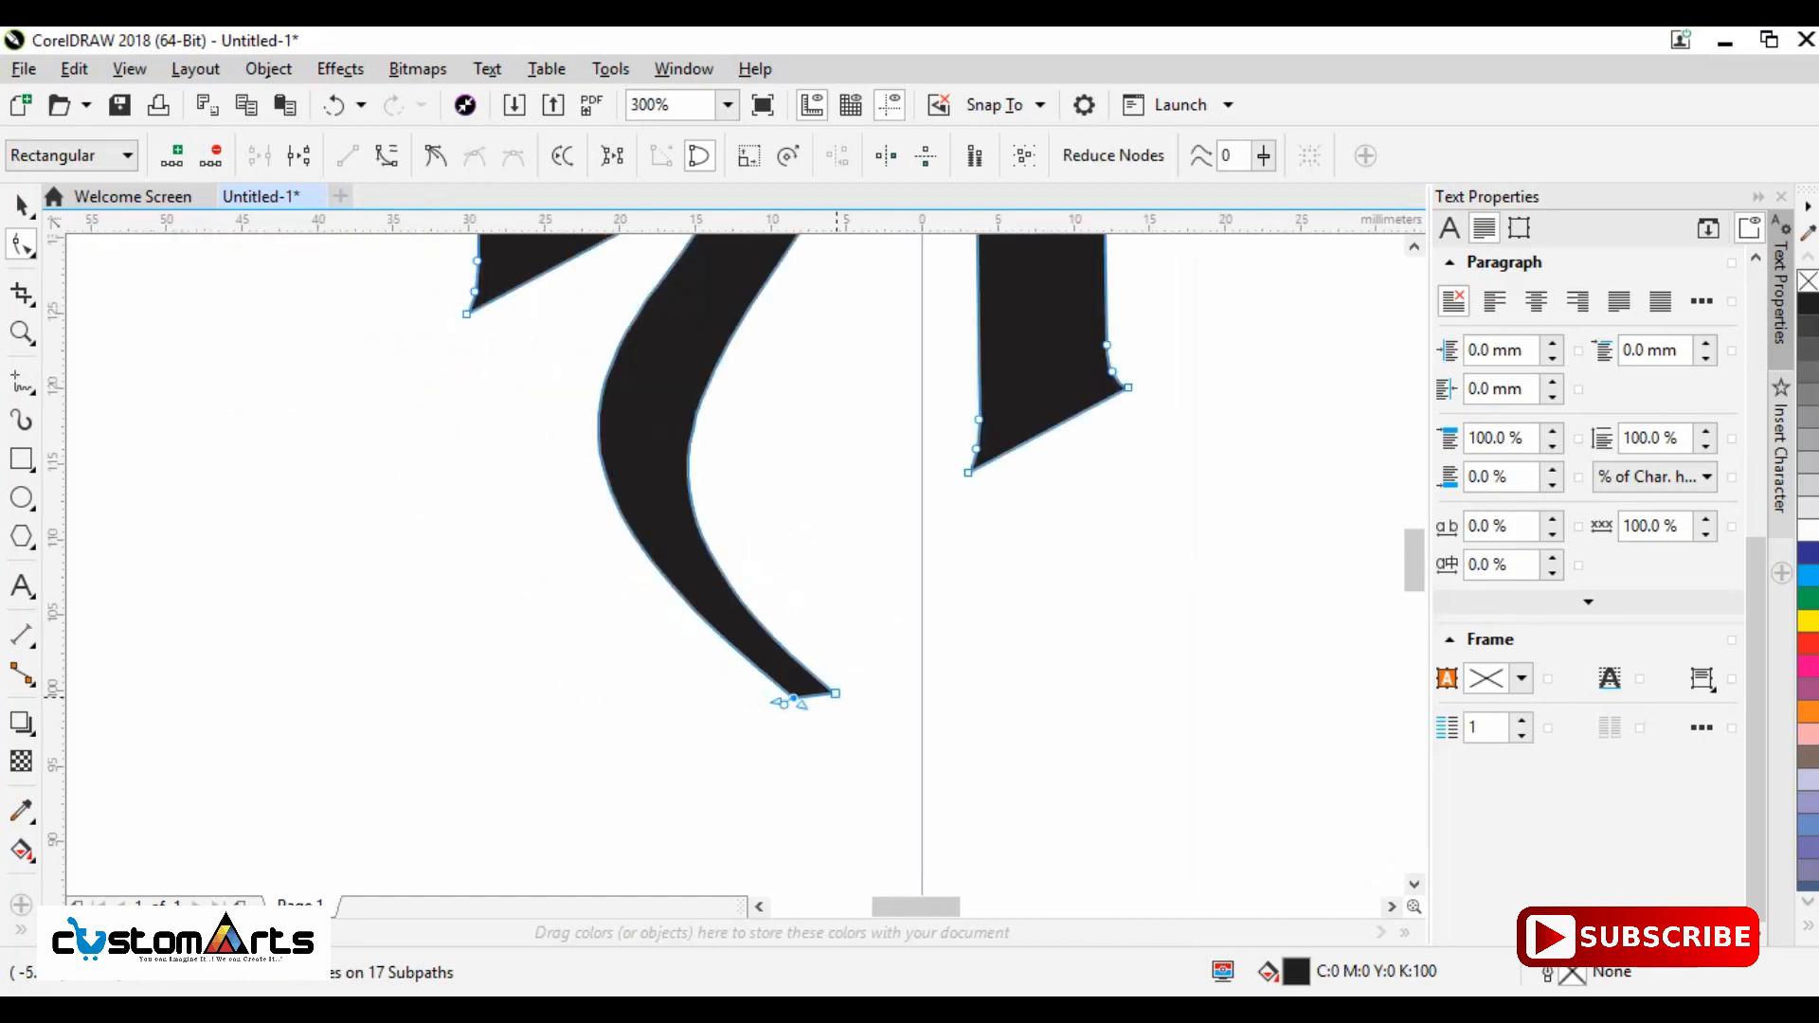
- Fine-tune the corner node at the end of the first क's tail, and deselect the lettering to view the complete design
scroll(824, 689, "up", 3)
left_click_drag(823, 758, 834, 790)
scroll(830, 739, "down", 3)
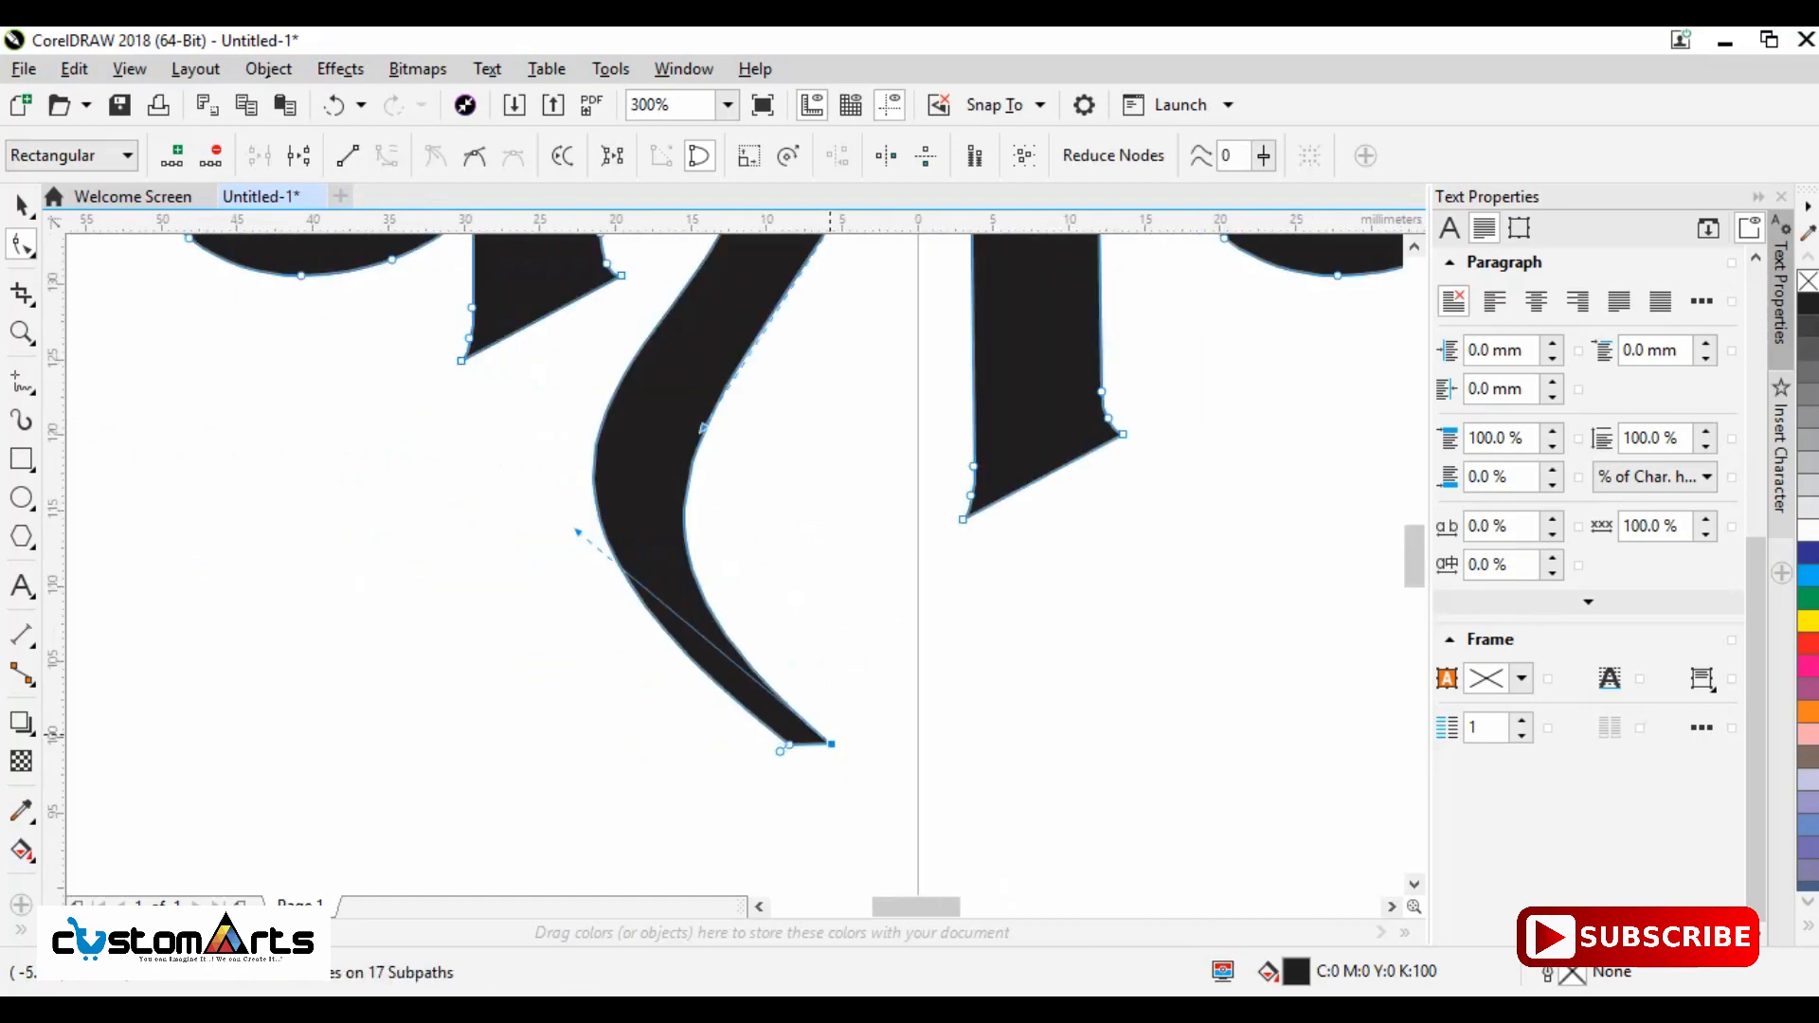
scroll(713, 528, "down", 1)
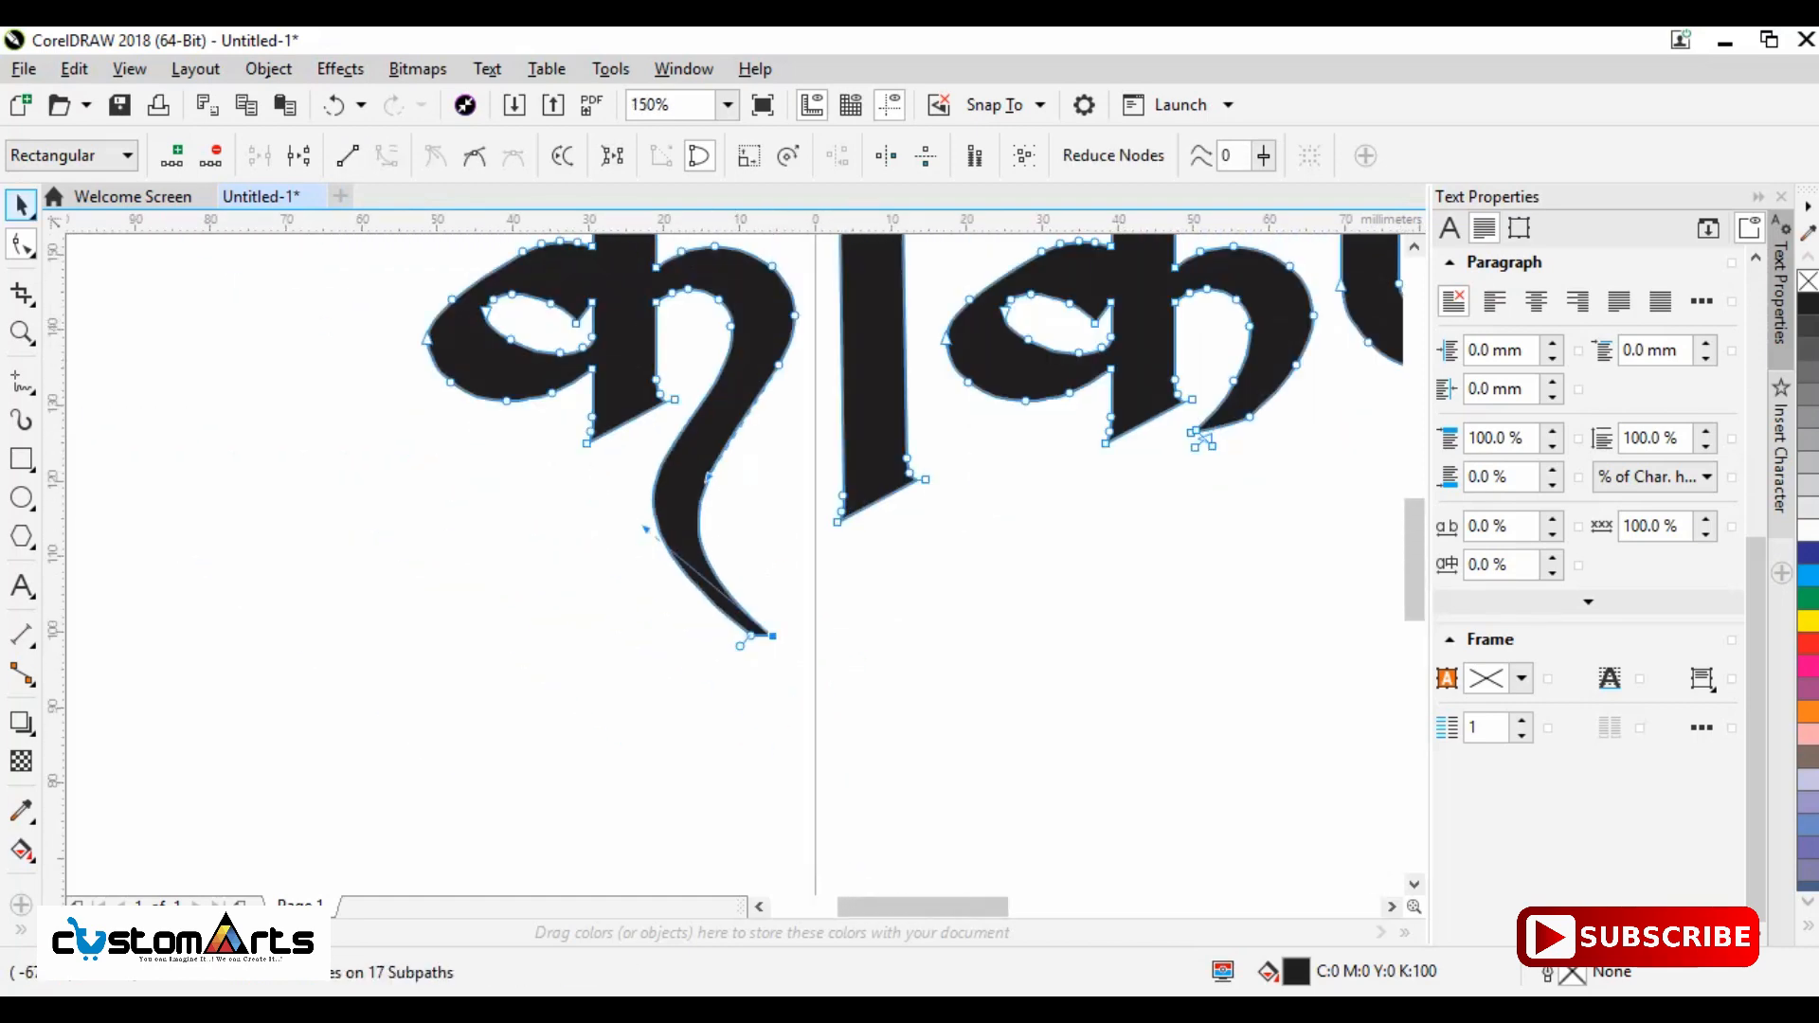
left_click(21, 204)
left_click(445, 578)
scroll(470, 592, "down", 3)
scroll(585, 536, "up", 2)
scroll(469, 527, "down", 1)
scroll(398, 661, "up", 1)
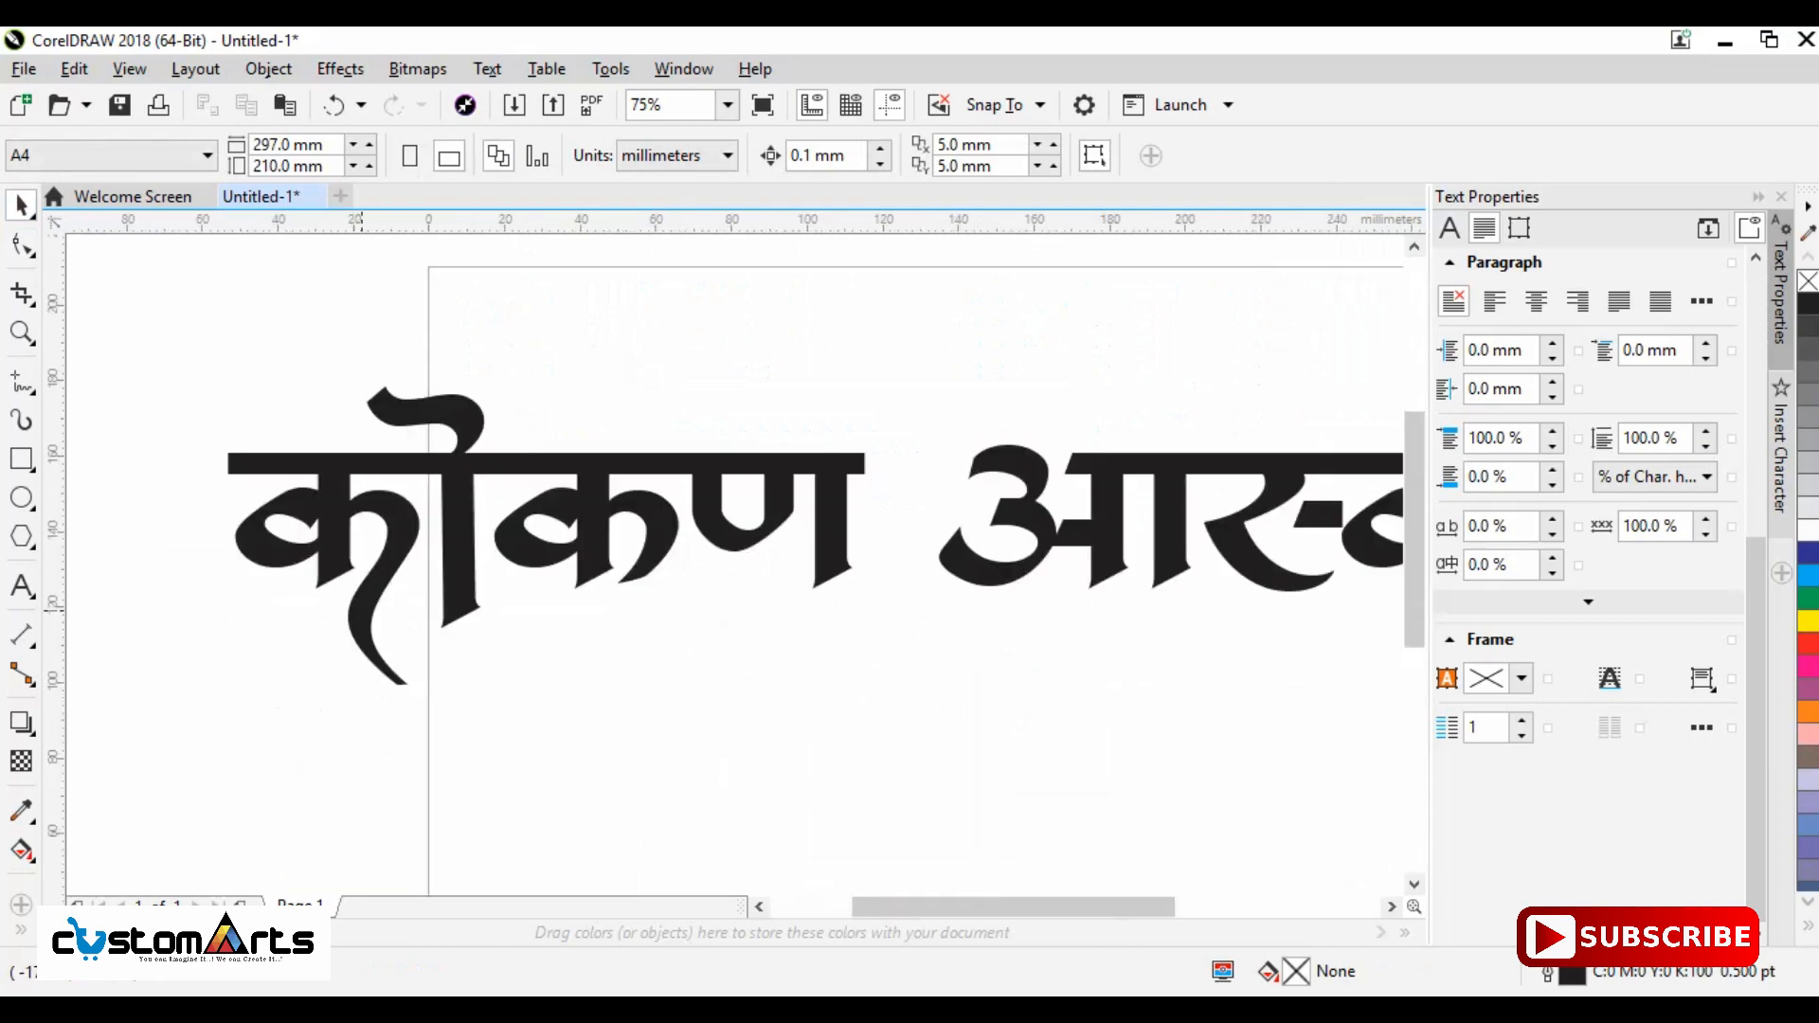
- Select all nodes of the vowel sign between the two क letters and shift it slightly toward the first क
left_click(361, 611)
key("F10")
left_click_drag(332, 608, 421, 681)
left_click_drag(356, 347, 536, 479)
scroll(478, 572, "up", 2)
left_click_drag(395, 603, 497, 665)
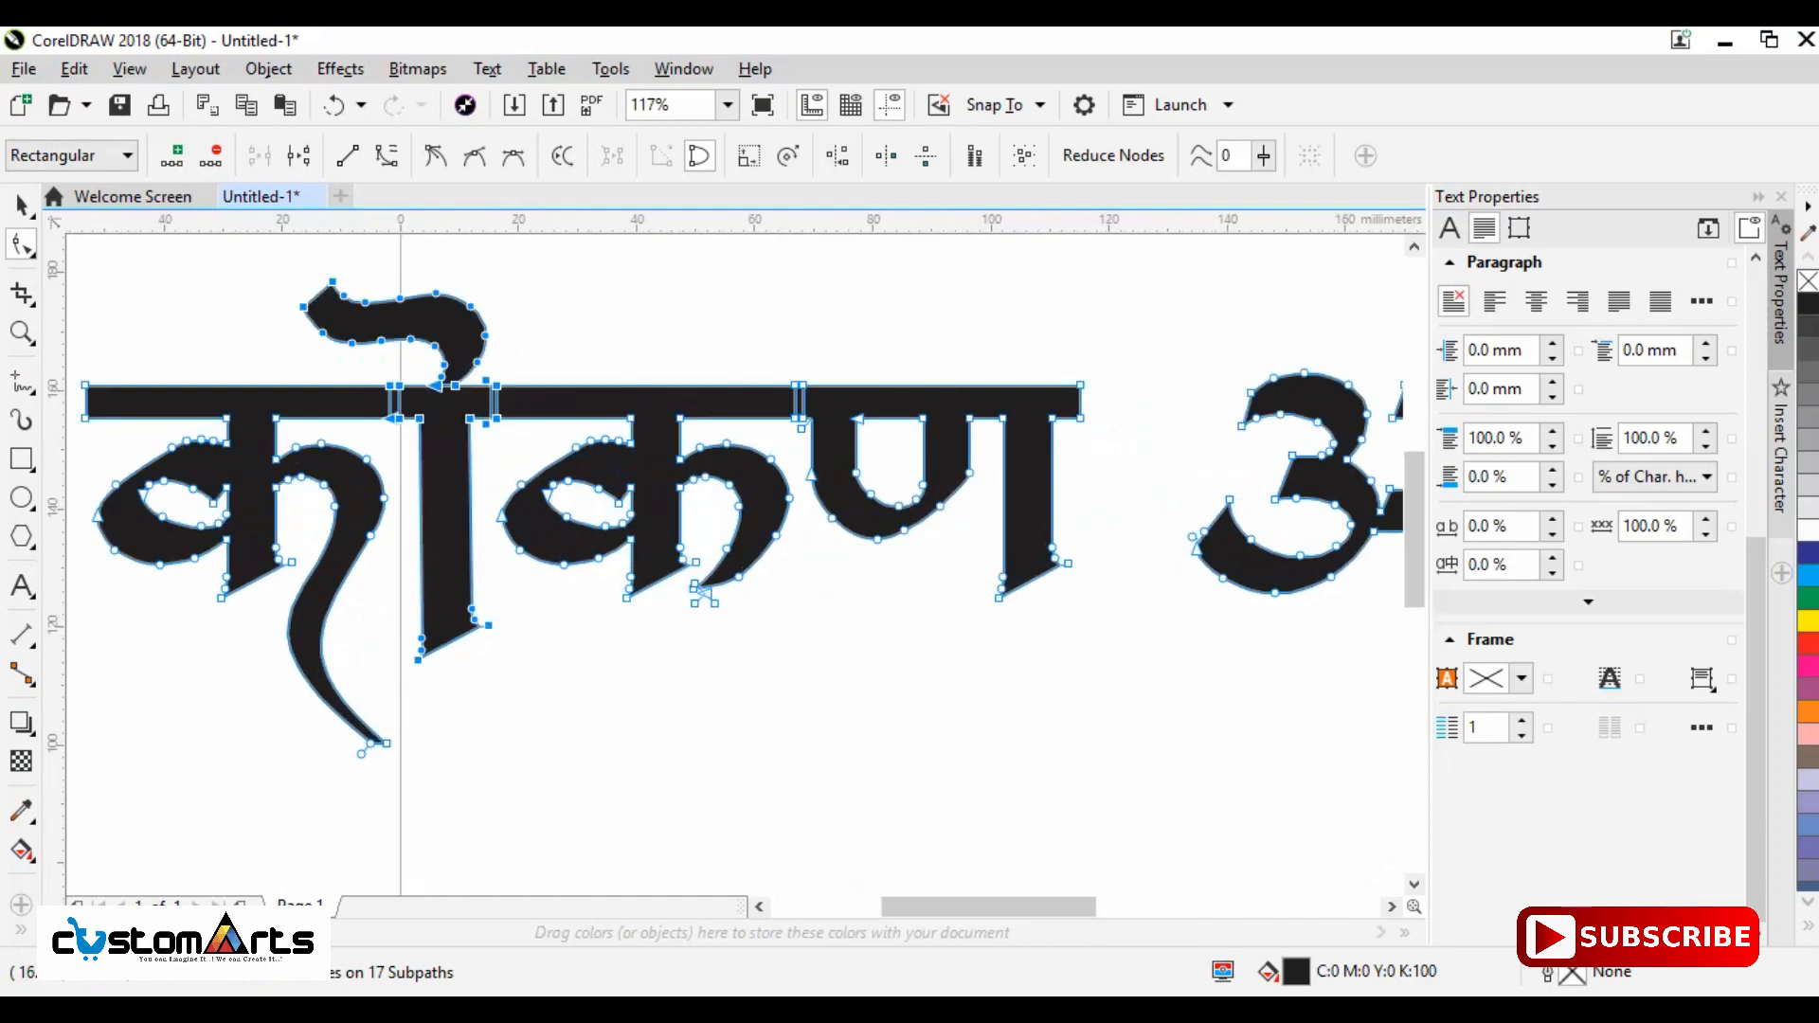
left_click_drag(781, 642, 781, 642)
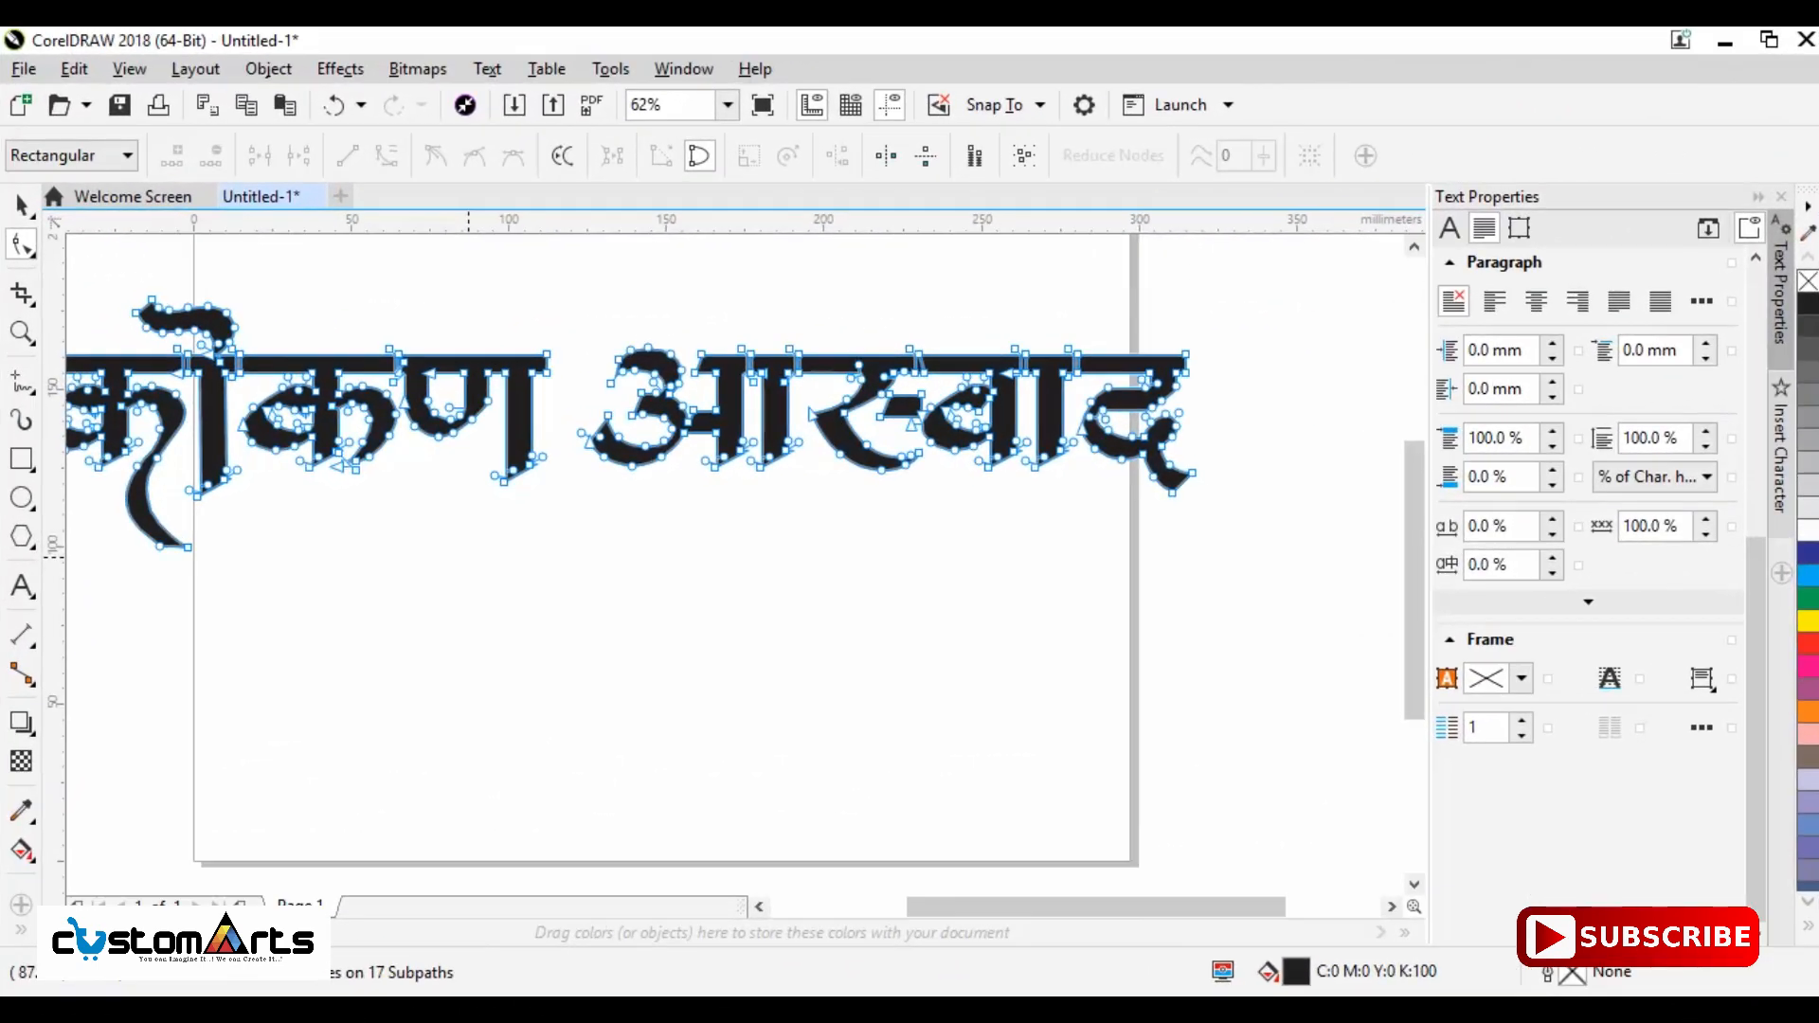
- Lengthen both vertical stems of आ downward by moving their end nodes, extending the first stem further than the second
scroll(653, 488, "up", 6)
left_click_drag(582, 306, 783, 465)
left_click_drag(776, 273, 606, 450)
left_click_drag(630, 410, 630, 660)
left_click_drag(963, 256, 815, 483)
left_click_drag(811, 409, 811, 485)
scroll(850, 565, "down", 2)
scroll(754, 492, "up", 1)
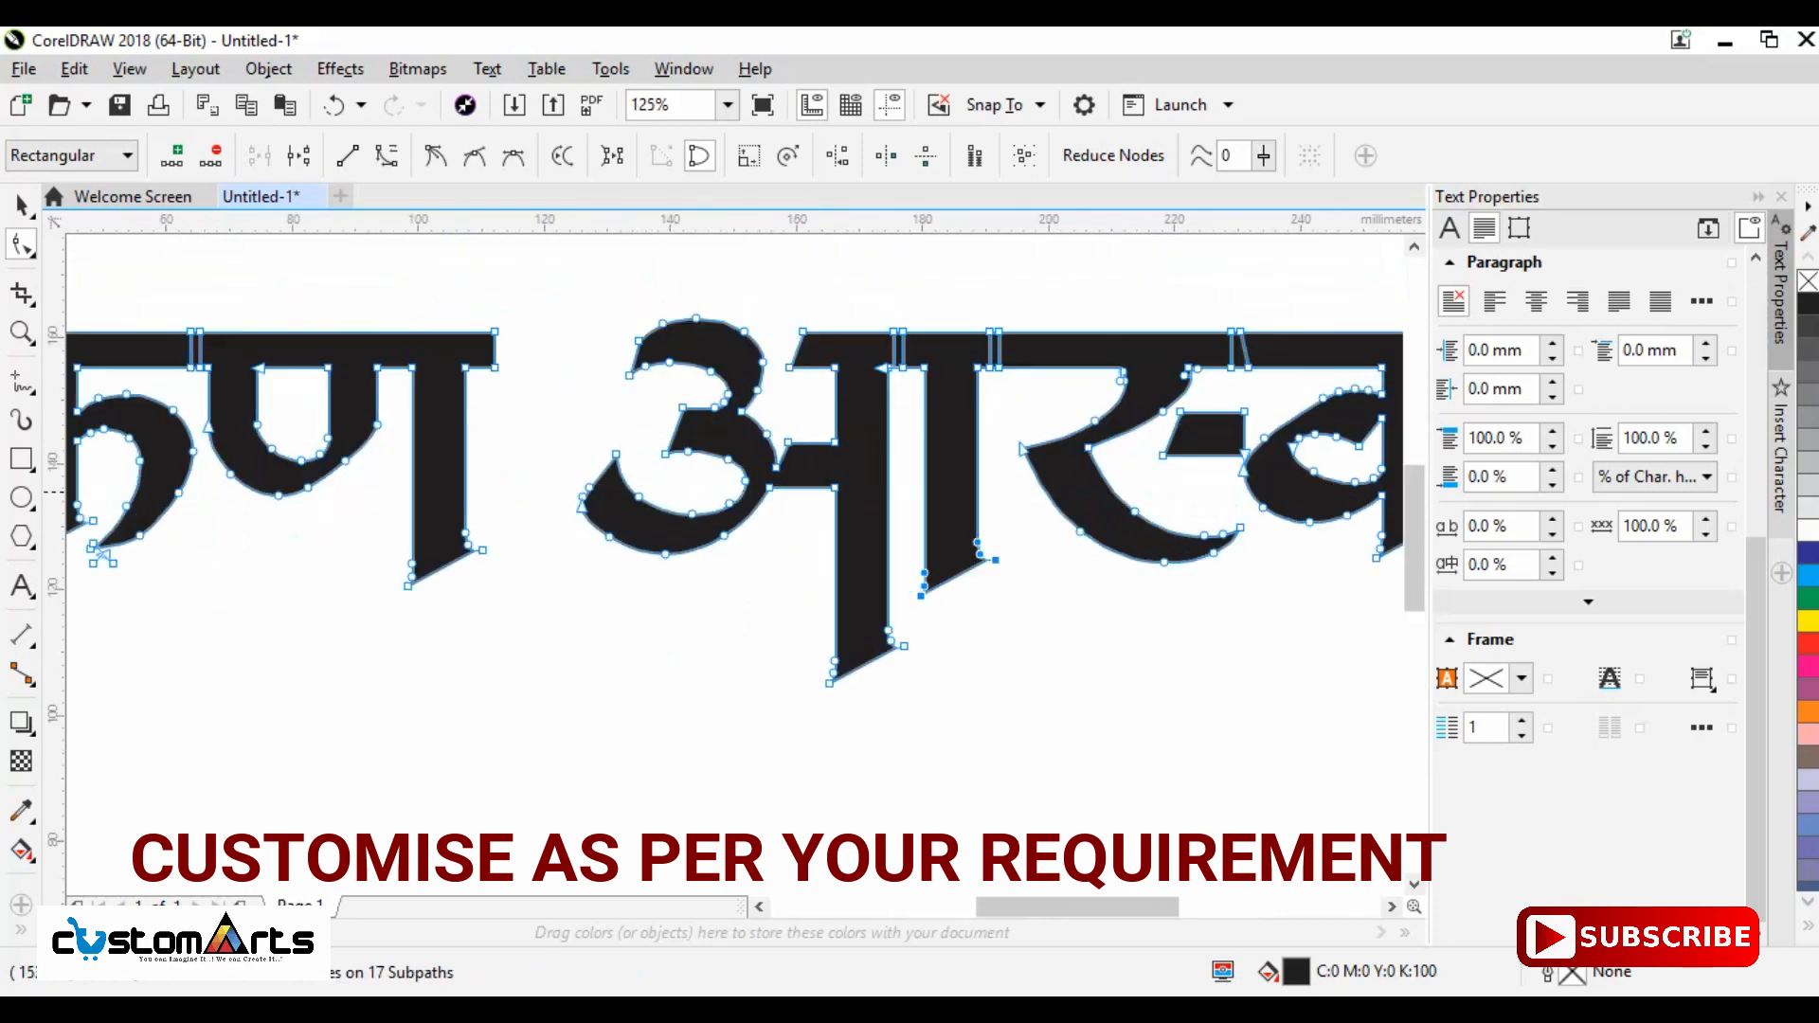
- Shorten the first stem of आ slightly by moving its end nodes up
scroll(889, 609, "up", 2)
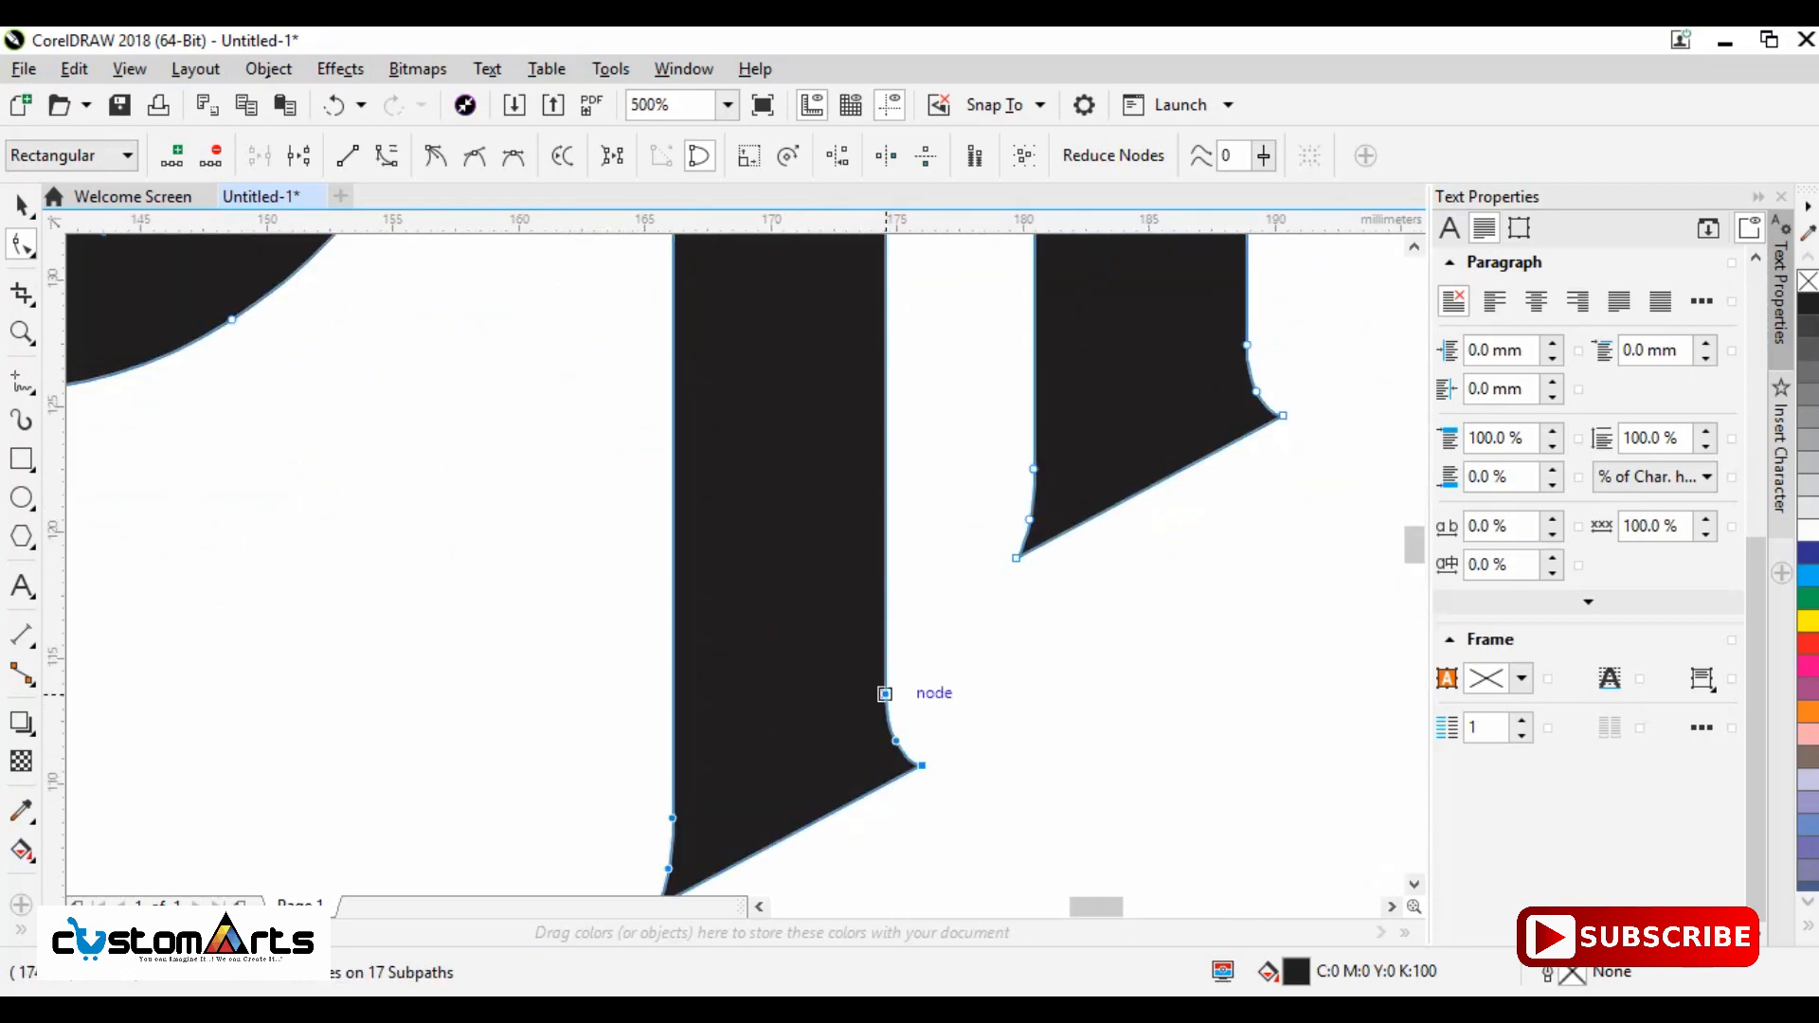
left_click_drag(885, 693, 890, 556)
scroll(889, 556, "down", 3)
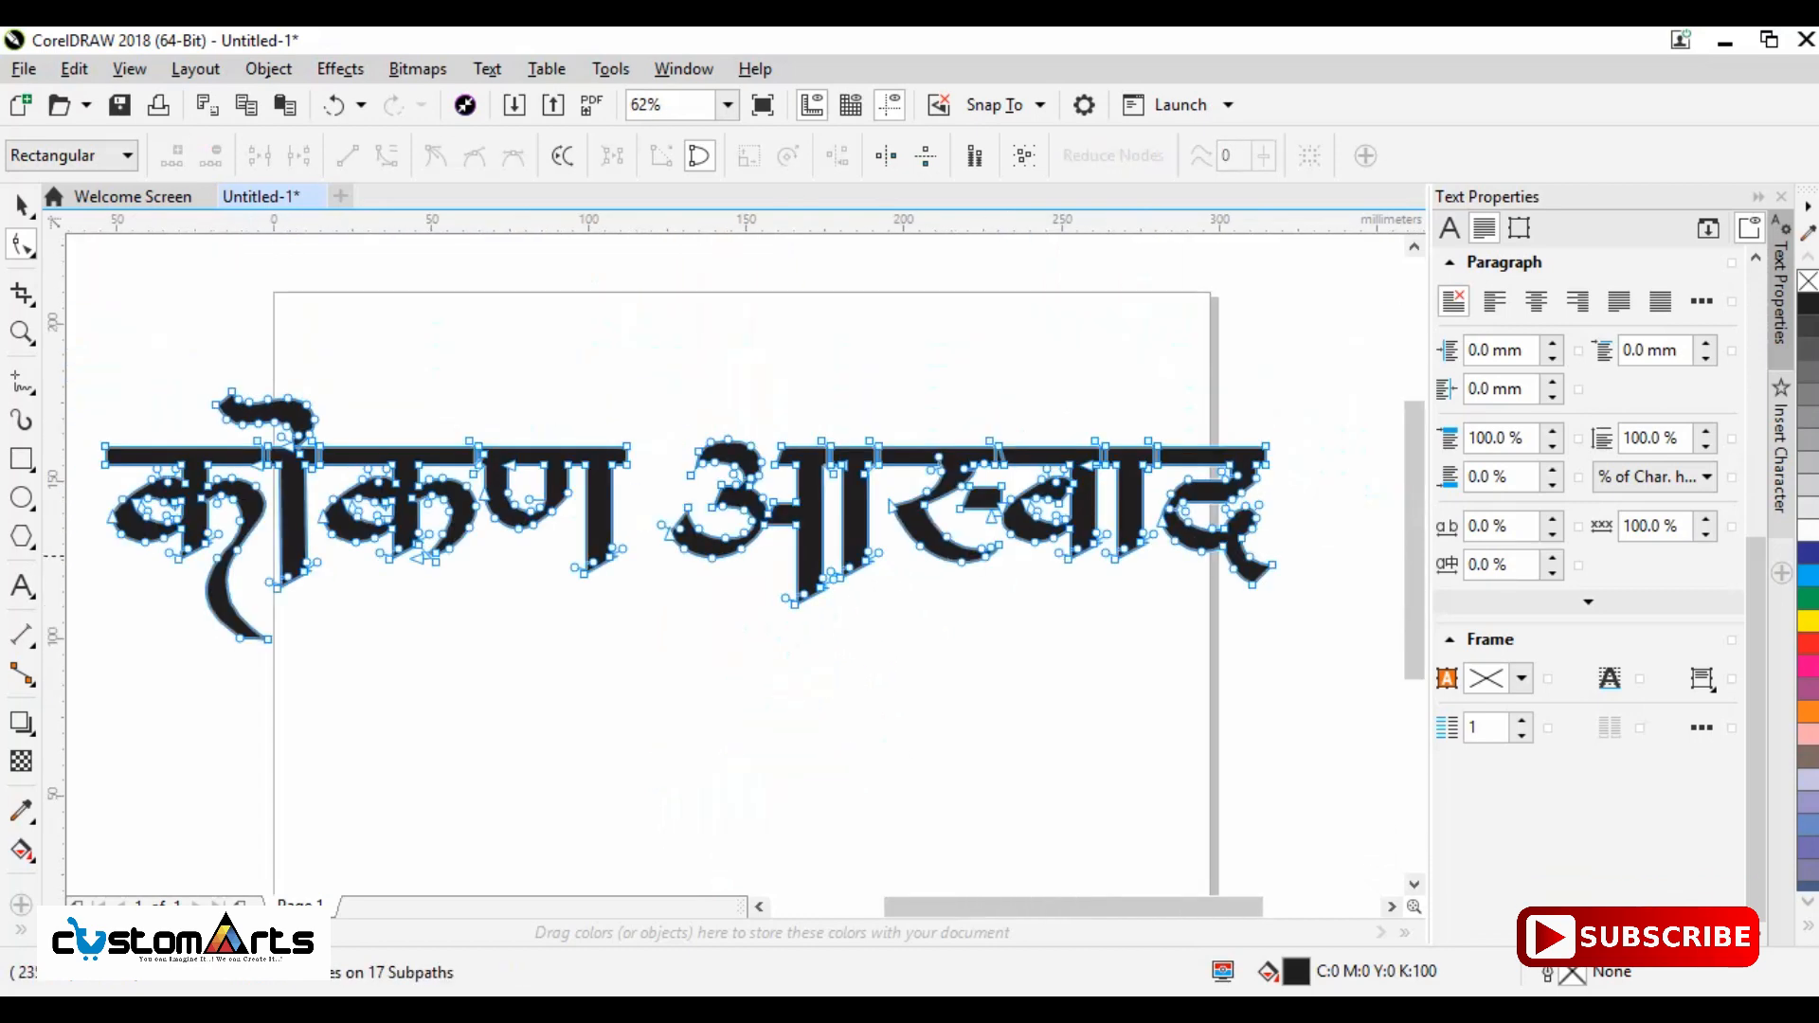
- Lengthen both vertical stems of वा downward by moving their end nodes, making the first stem longer than the second
scroll(1052, 546, "up", 1)
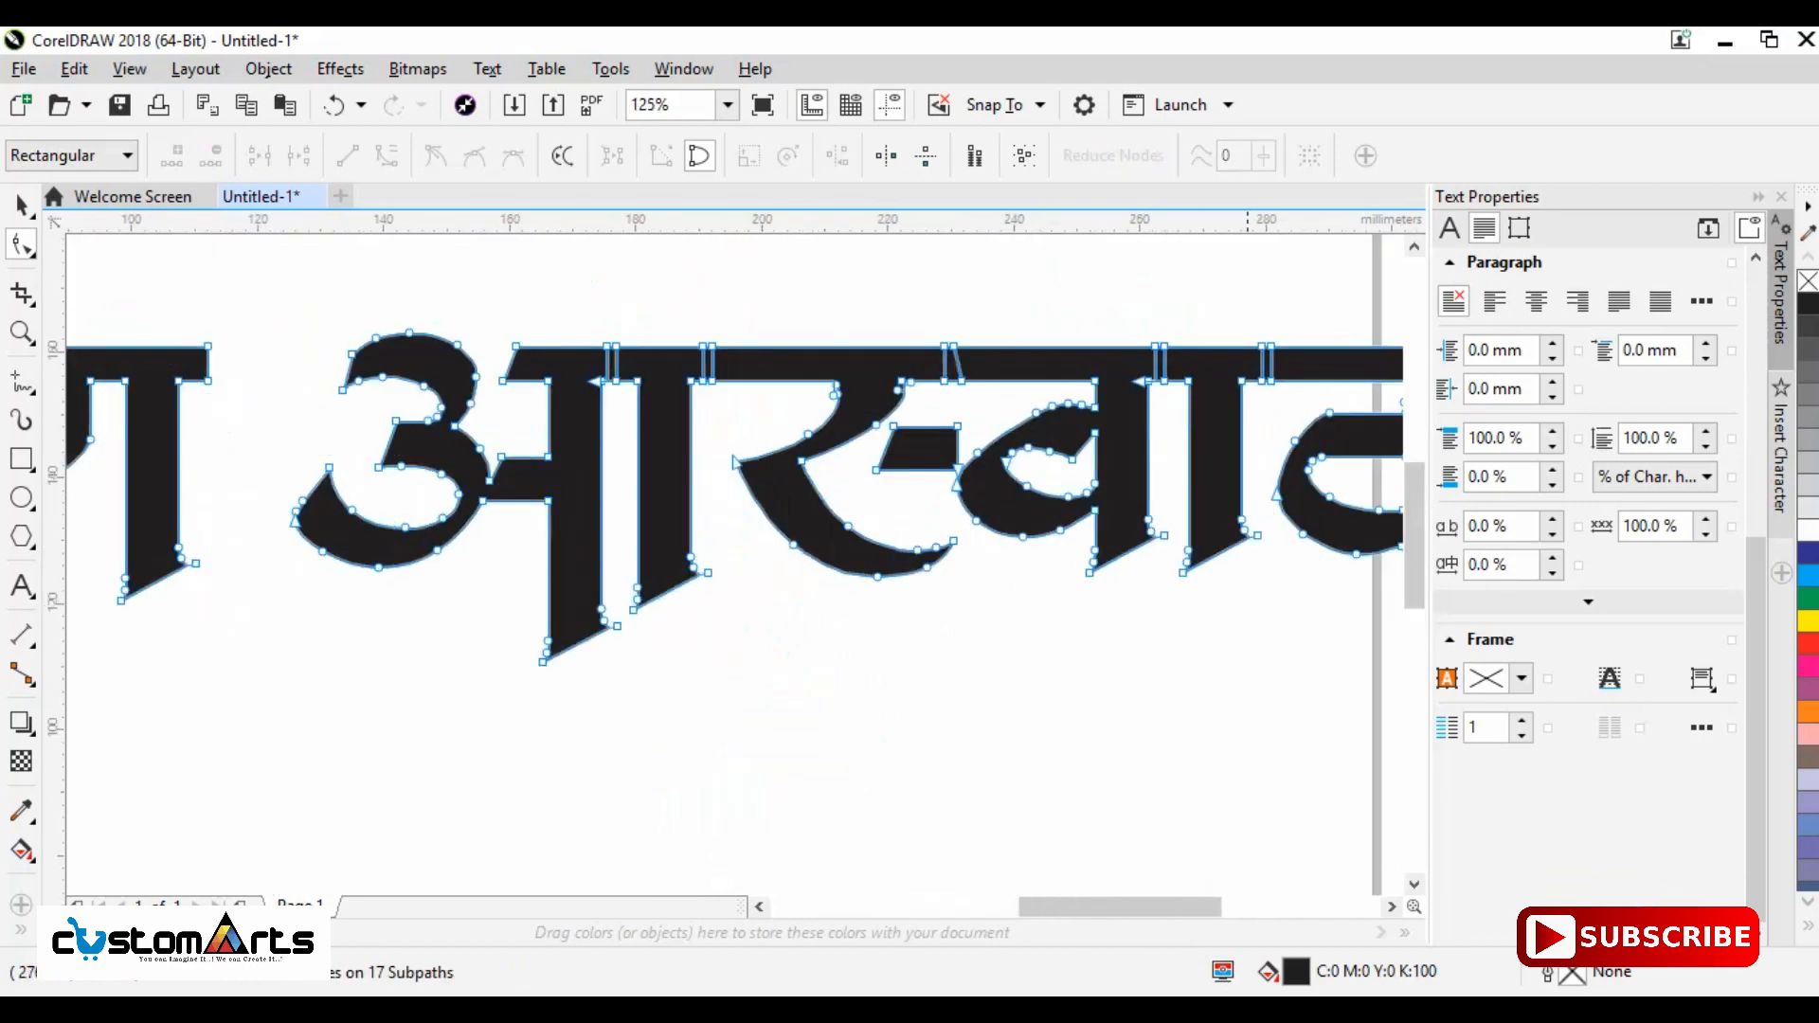
left_click_drag(1045, 515, 1045, 514)
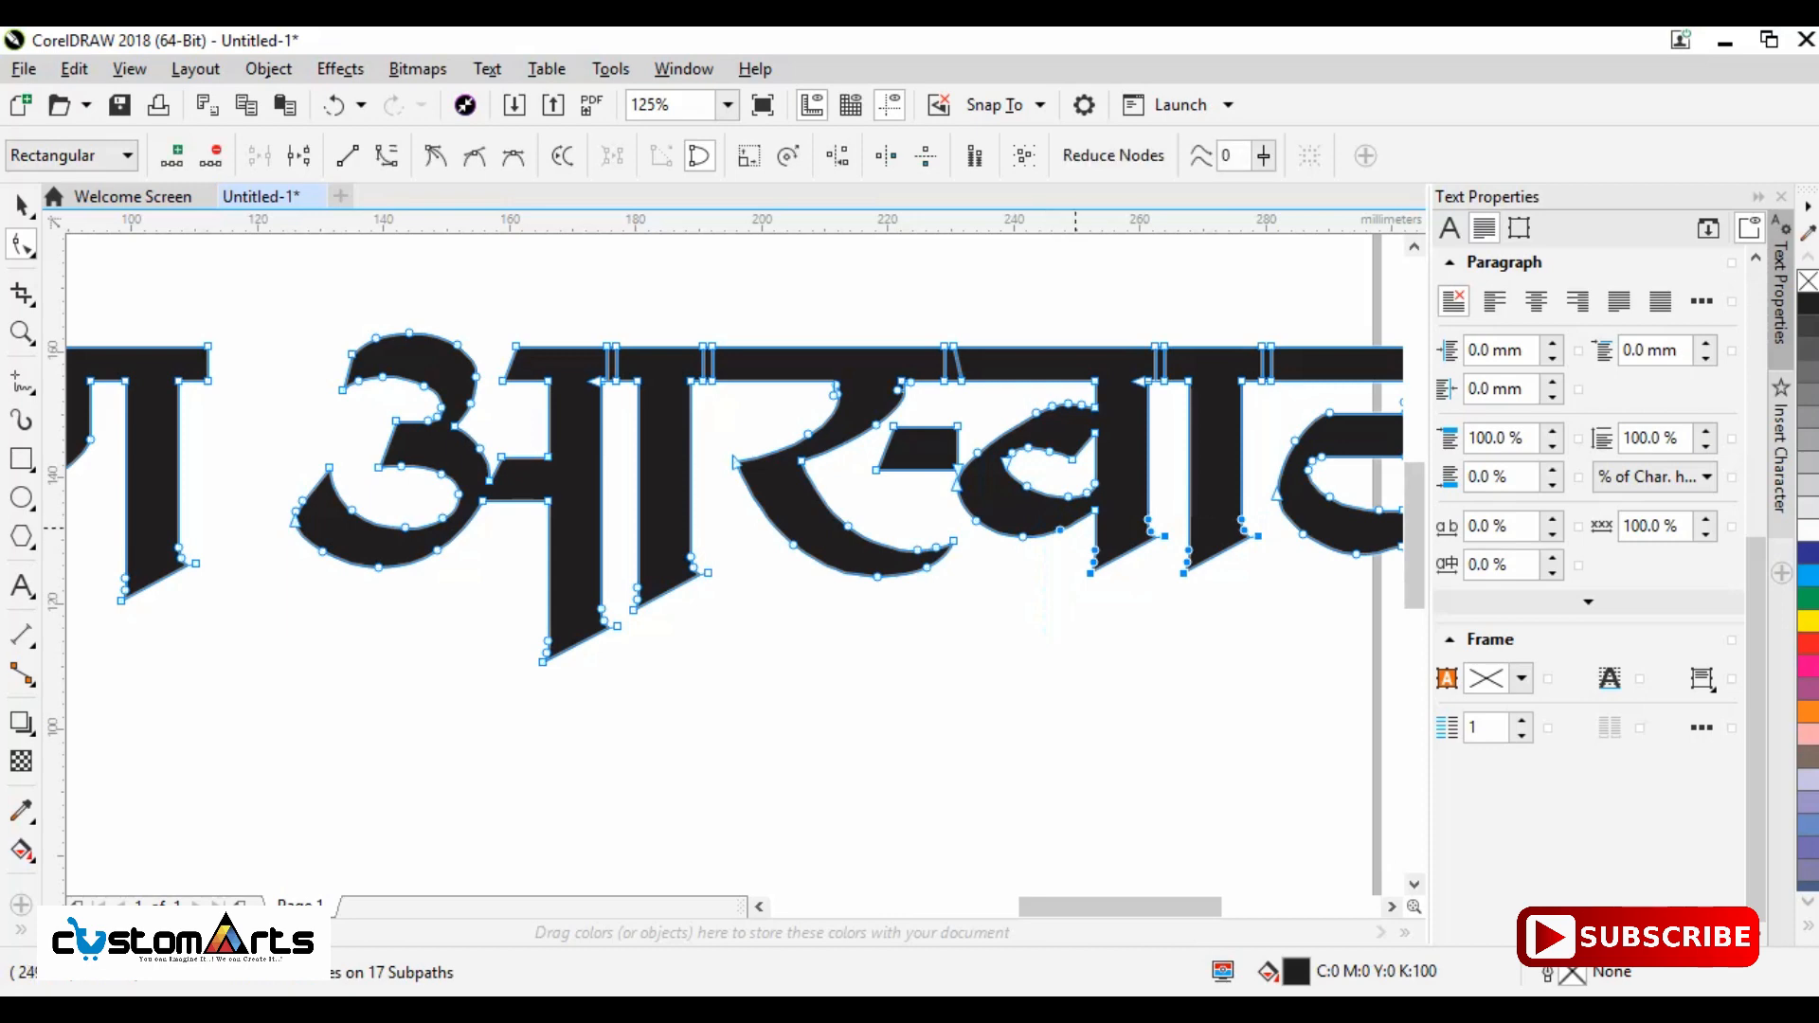
left_click_drag(1164, 536, 1241, 629)
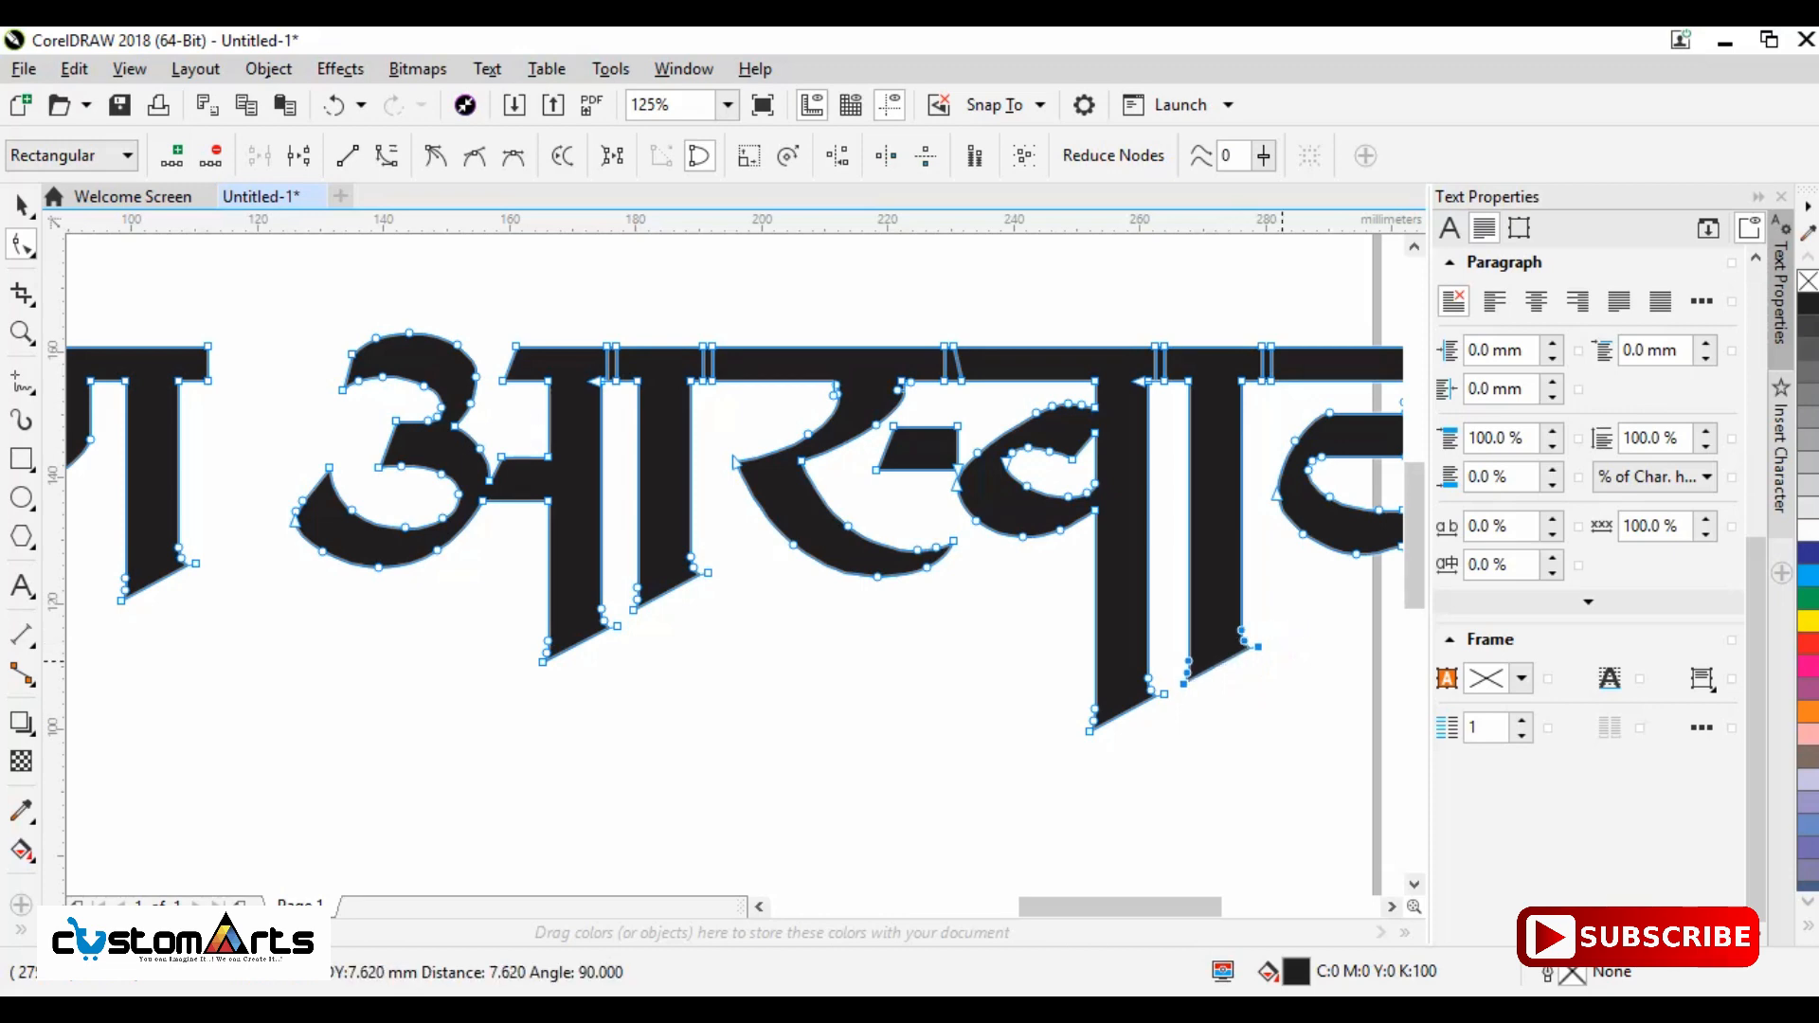
left_click(1052, 698)
- Extend the end of the headline above द slightly outward by moving its two end nodes
scroll(1051, 699, "down", 1)
scroll(1189, 604, "up", 1)
scroll(995, 607, "down", 2)
scroll(1167, 527, "up", 2)
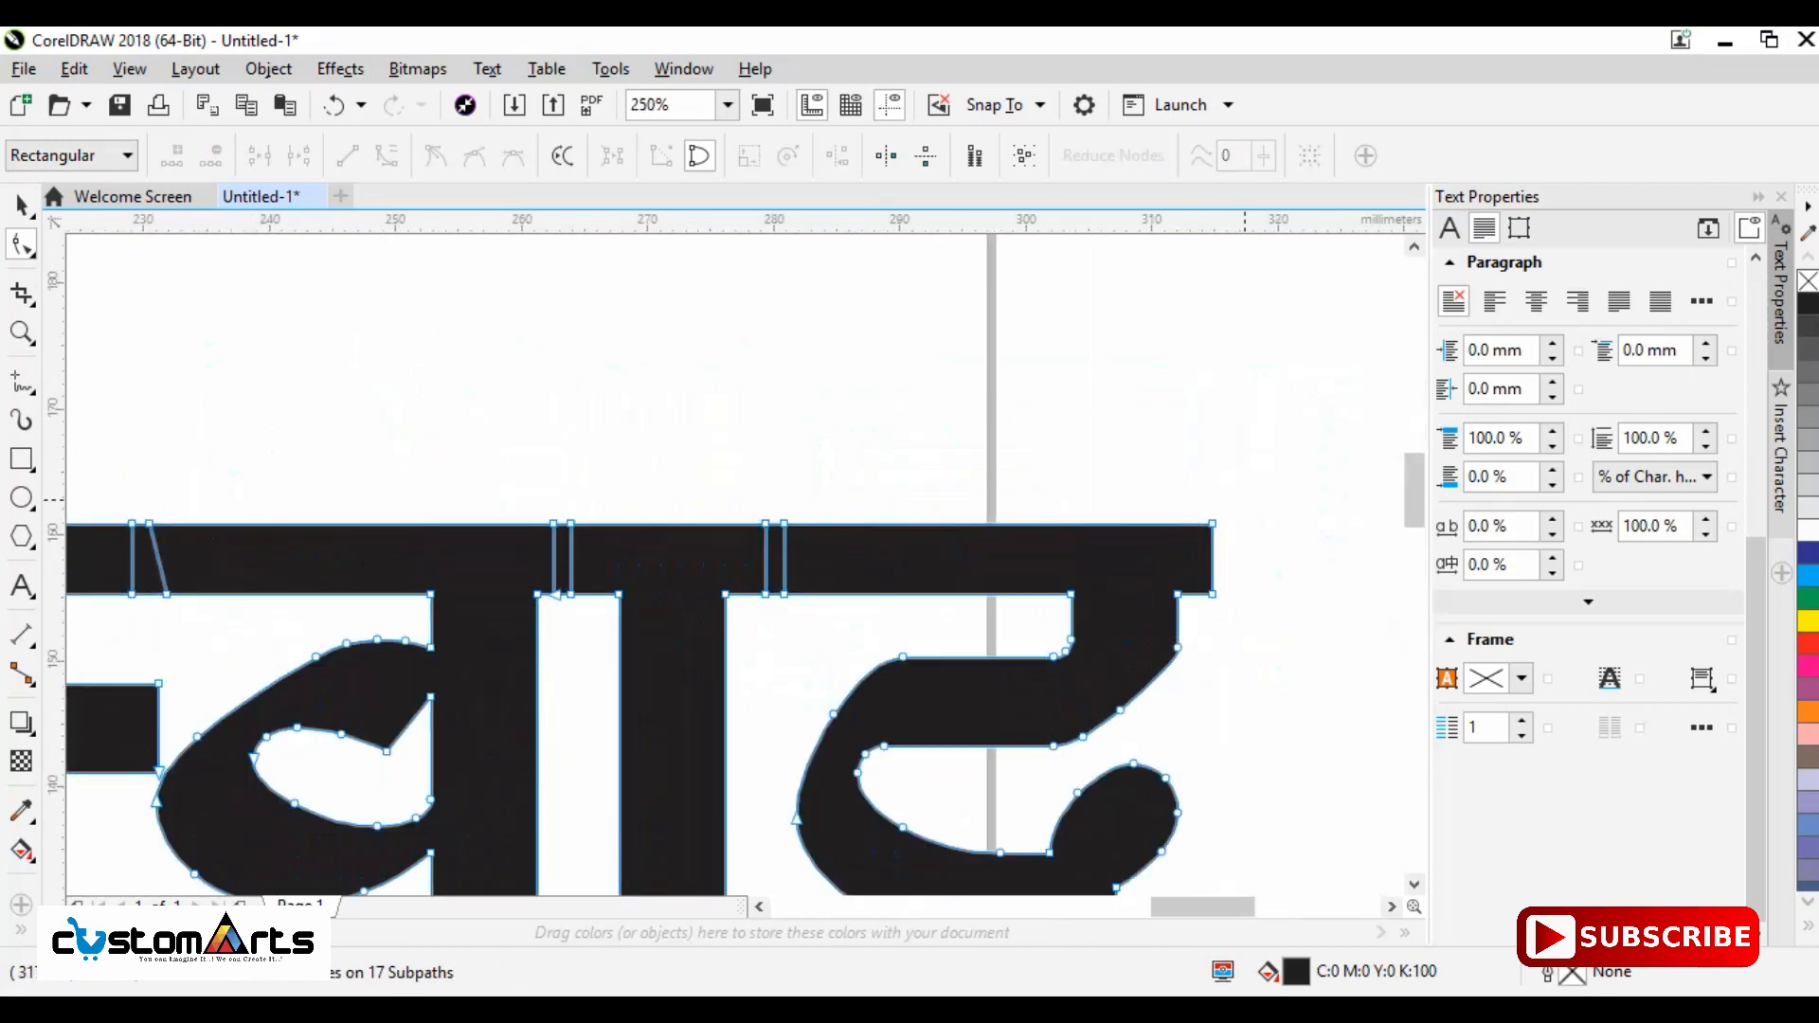
left_click_drag(1243, 502, 1258, 594)
left_click(1297, 570)
scroll(926, 527, "down", 3)
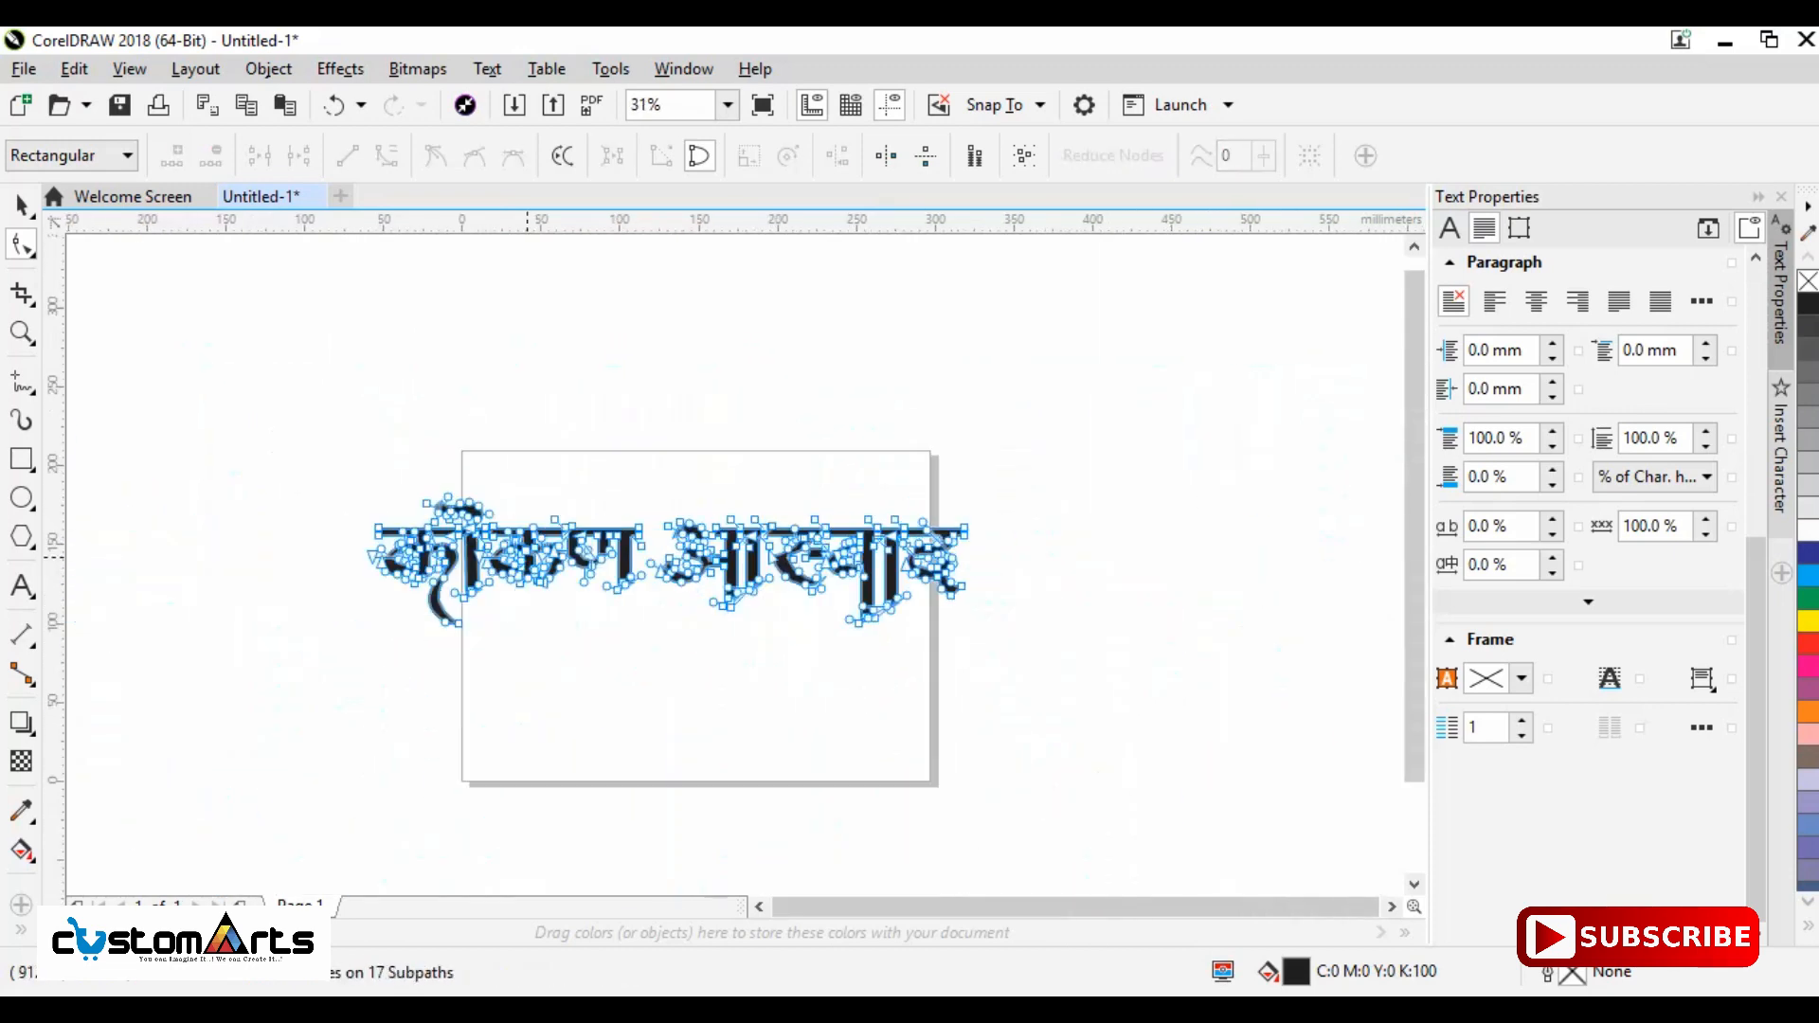
- Leave node editing, deselect the lettering and examine the overall balance of both words
scroll(452, 585, "up", 3)
scroll(398, 665, "down", 1)
left_click(21, 206)
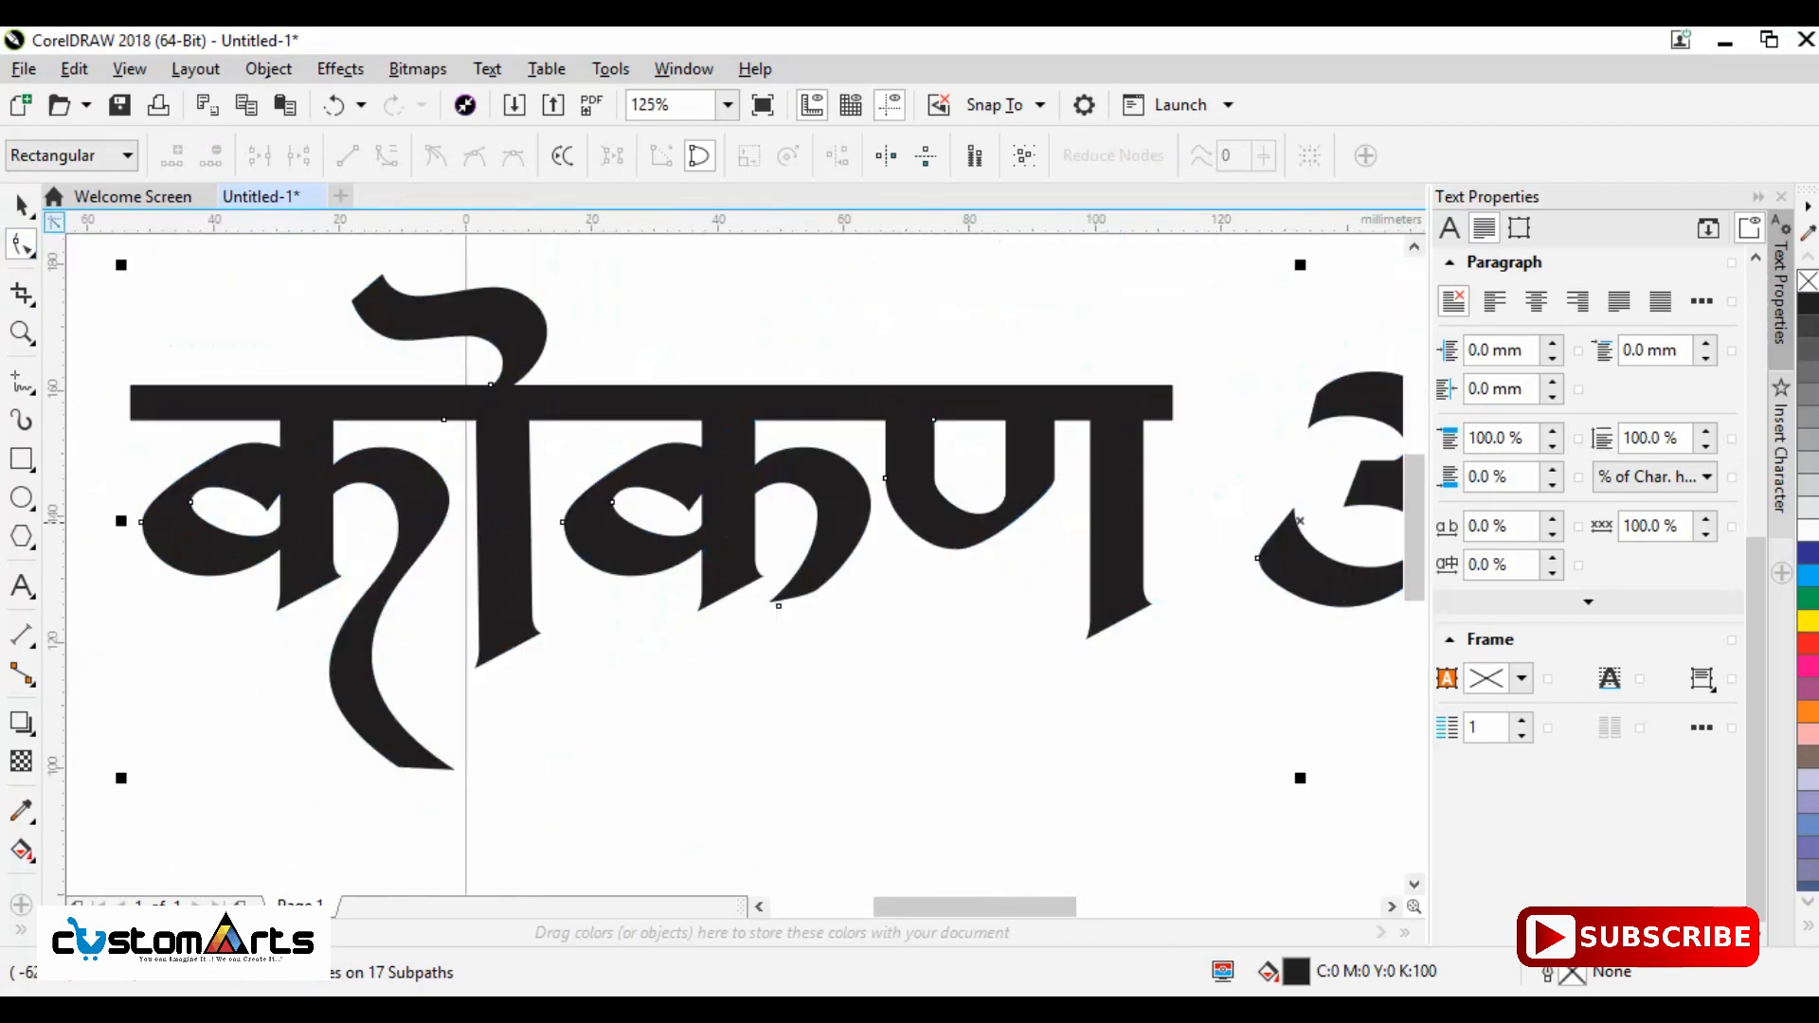
left_click(576, 572)
scroll(576, 570, "down", 2)
scroll(864, 573, "up", 1)
left_click(1078, 627)
left_click(948, 663)
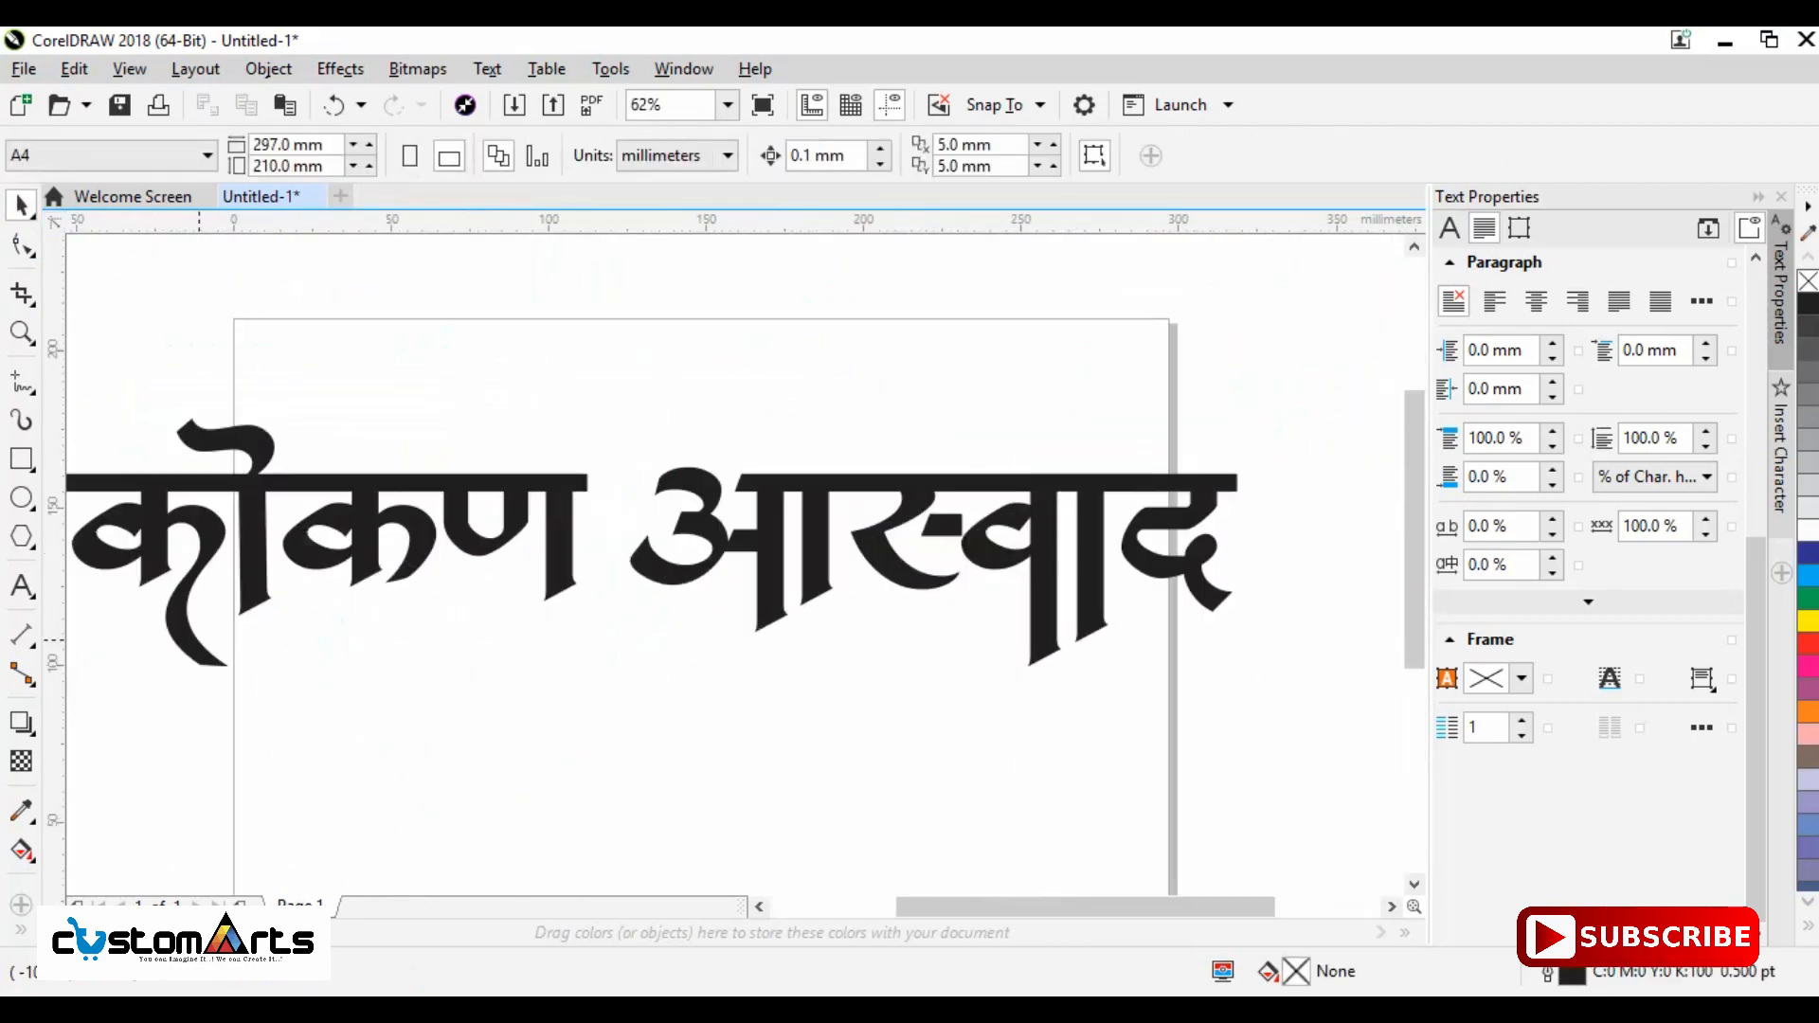
- Extend the first क's tail downward by about 4 mm and widen its end by moving the outer node outward
scroll(189, 639, "up", 2)
double_click(190, 638)
left_click_drag(177, 692, 329, 795)
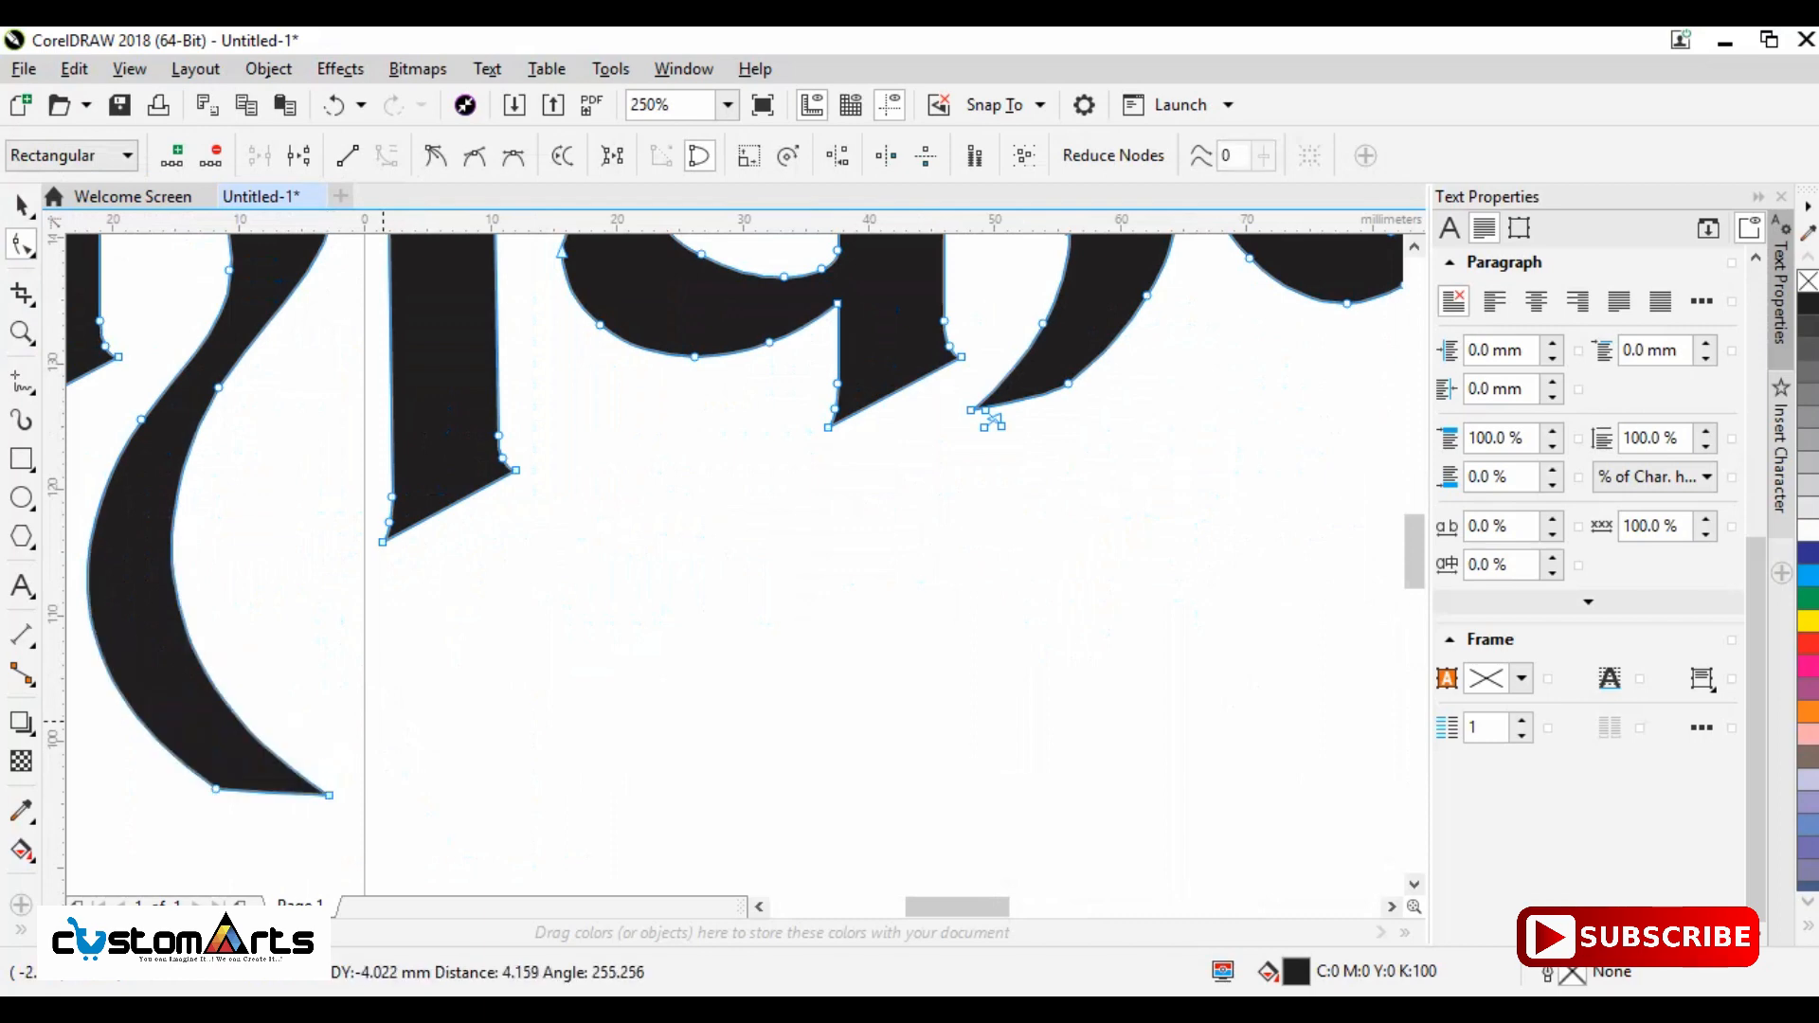
left_click_drag(216, 789, 195, 795)
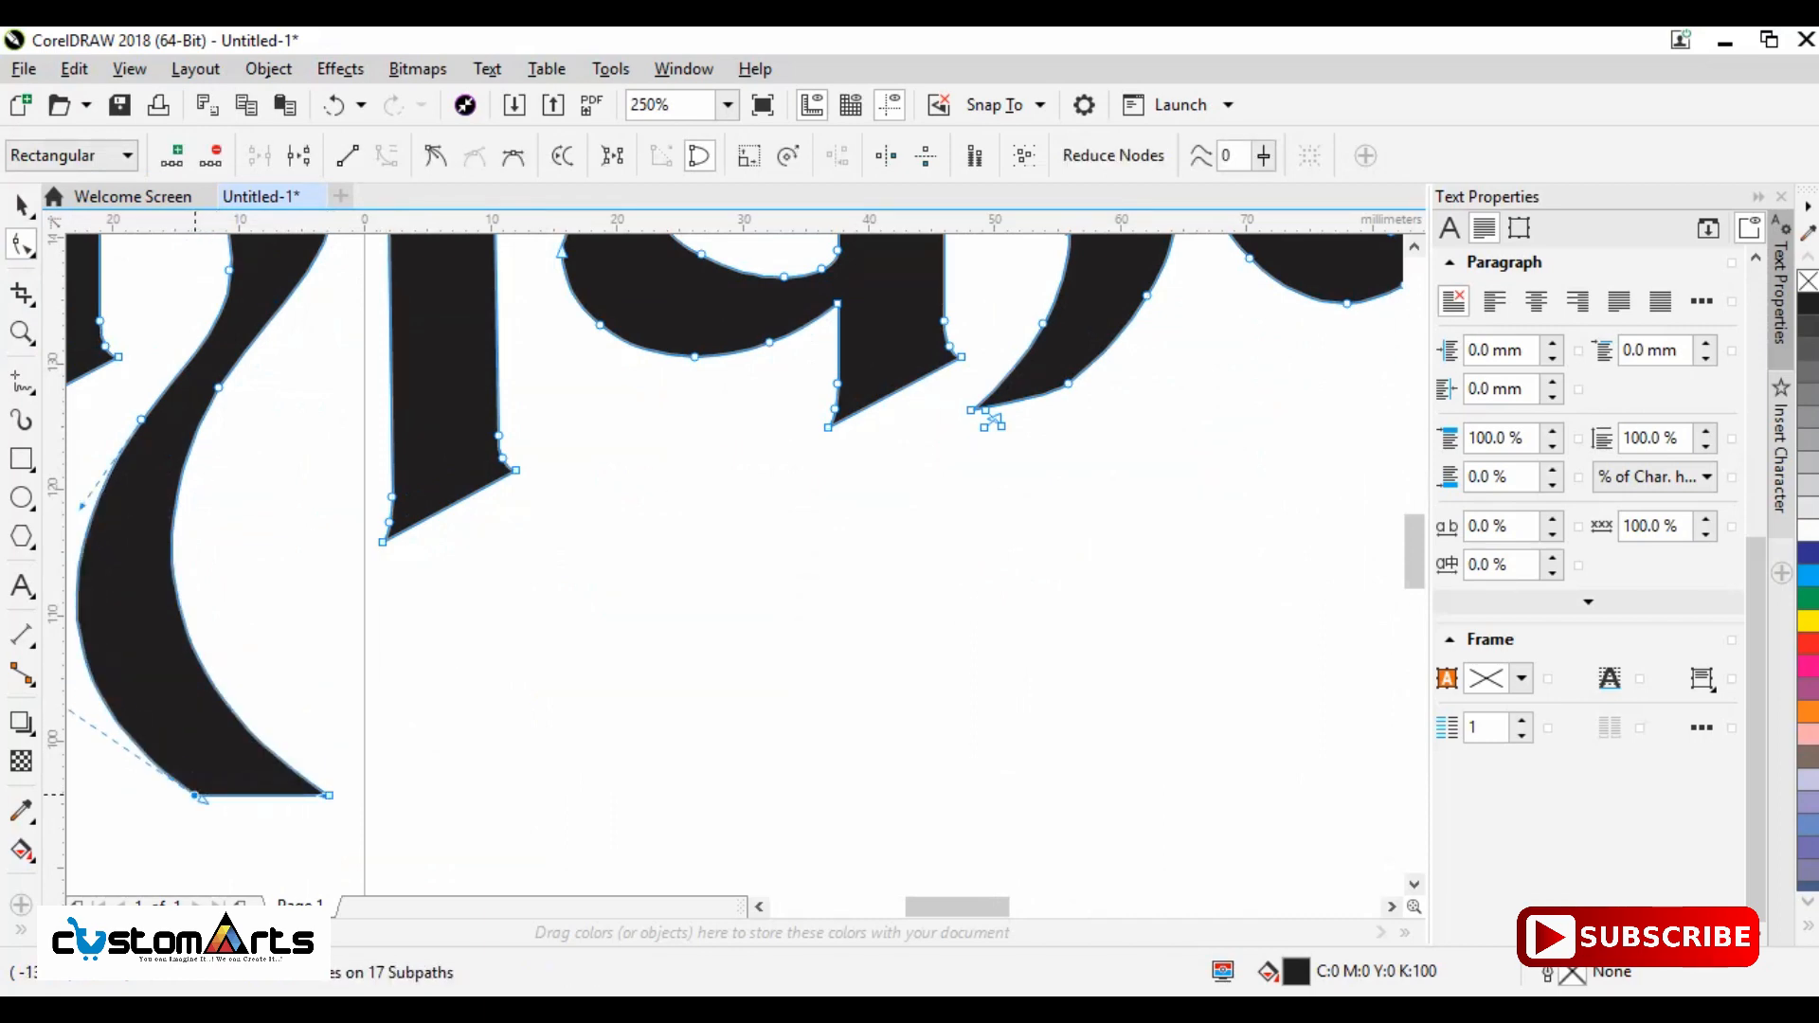
- Refine the outer corner at the end of the first क's tail by adjusting its curve handle, and finish node editing
scroll(296, 542, "down", 1)
scroll(246, 670, "up", 2)
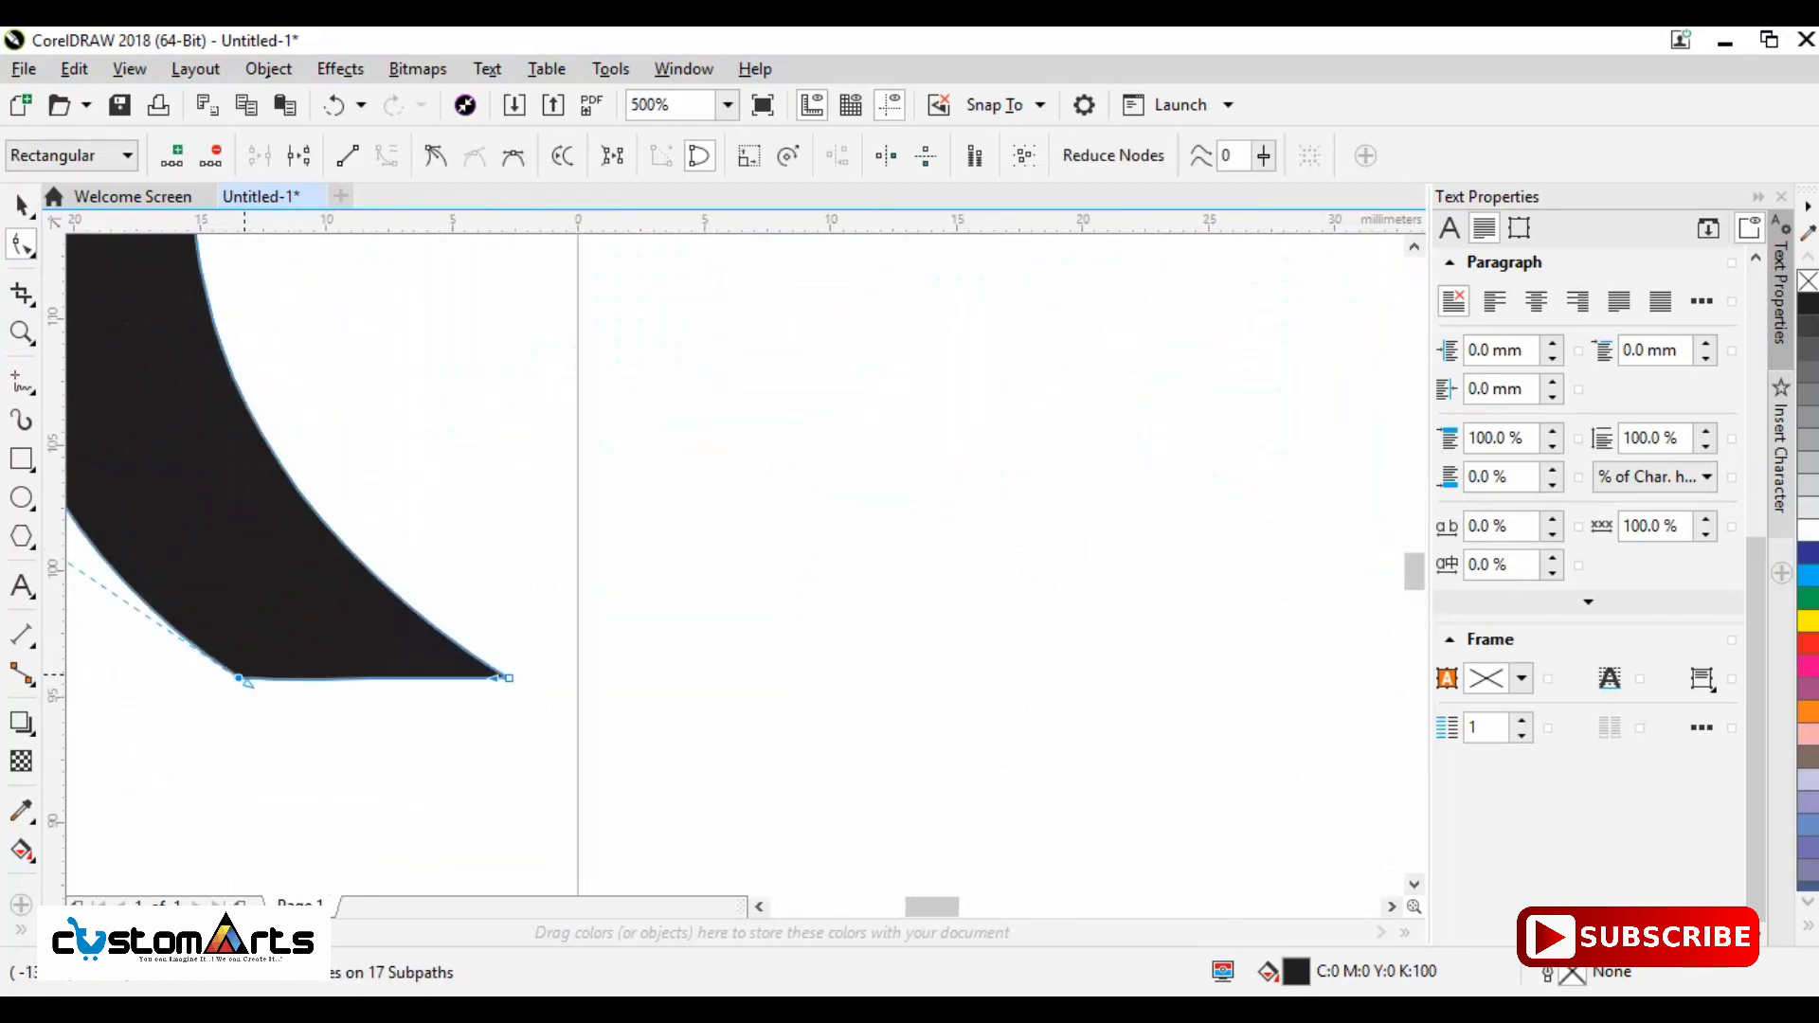
mouse_move(245, 681)
left_mouse_down()
mouse_move(212, 638)
mouse_move(233, 654)
left_mouse_up()
scroll(321, 711, "down", 2)
scroll(454, 630, "down", 1)
key("space")
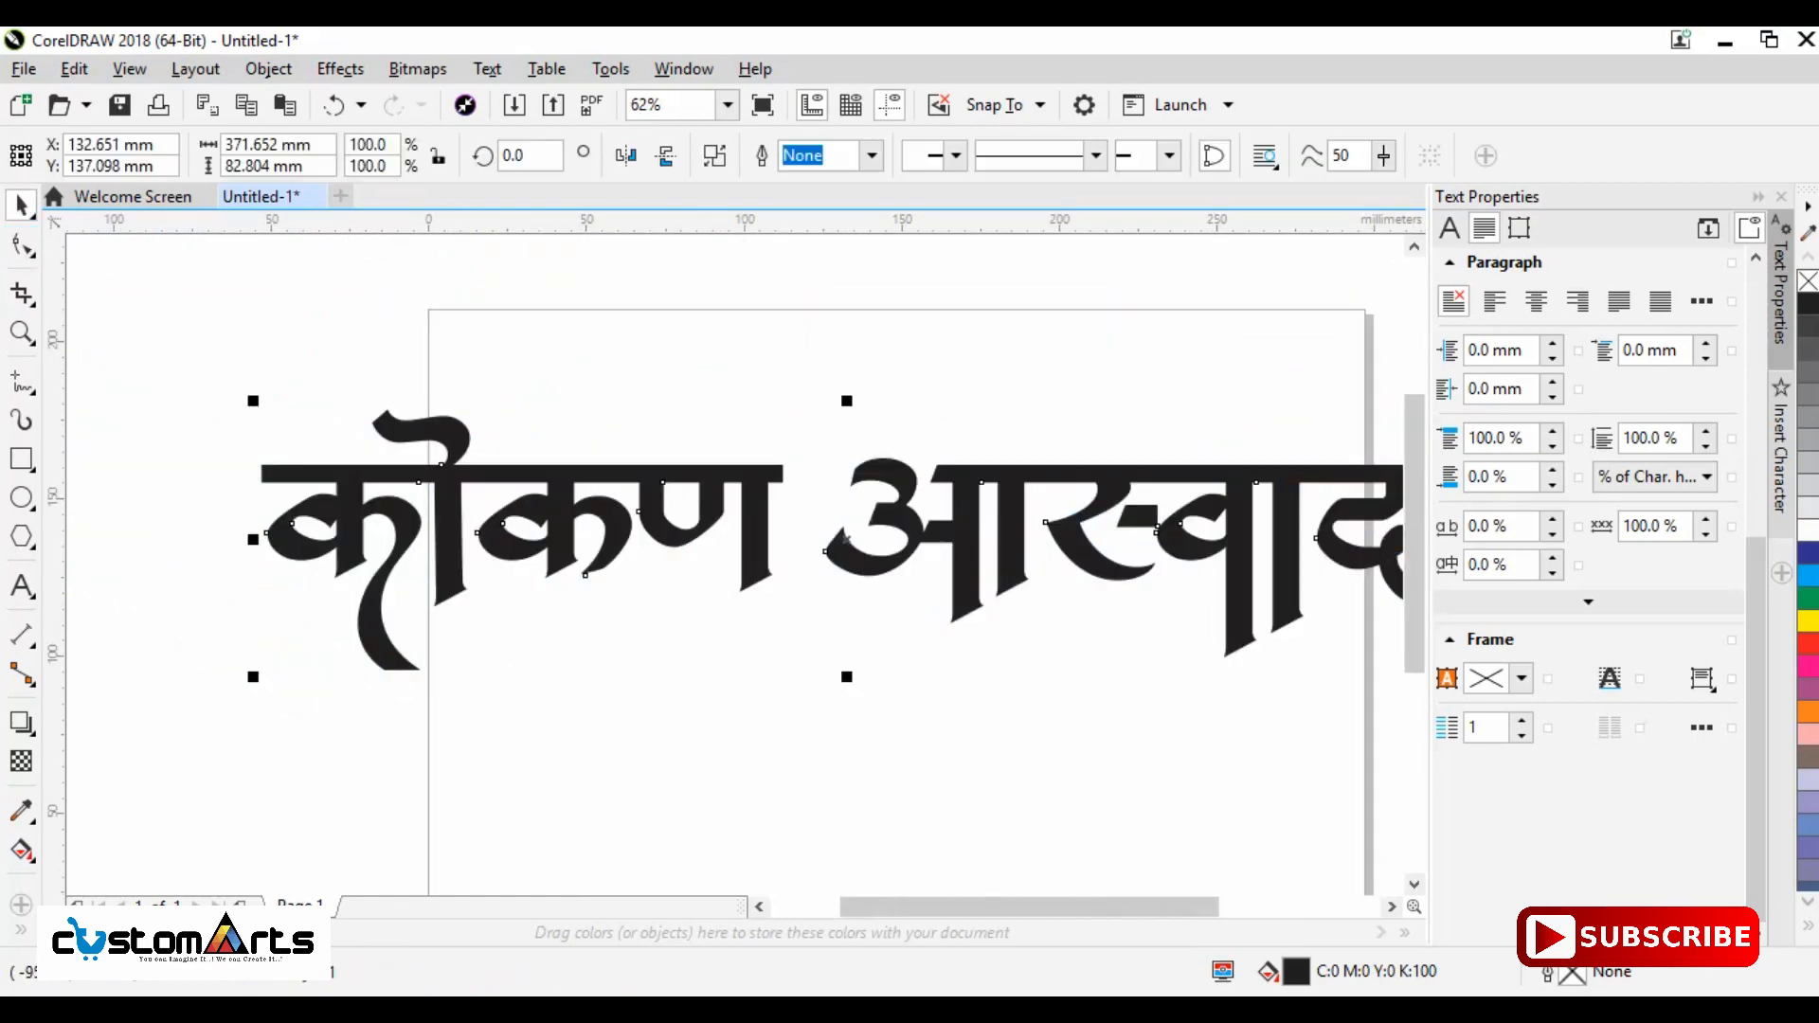
- Start a text line below the lettering, switch to Google Input Tools, and enter "अस्सल मालवणी पद्धतीचे एकमेव उपहारगृह" in Marathi
left_click(21, 585)
left_click(457, 658)
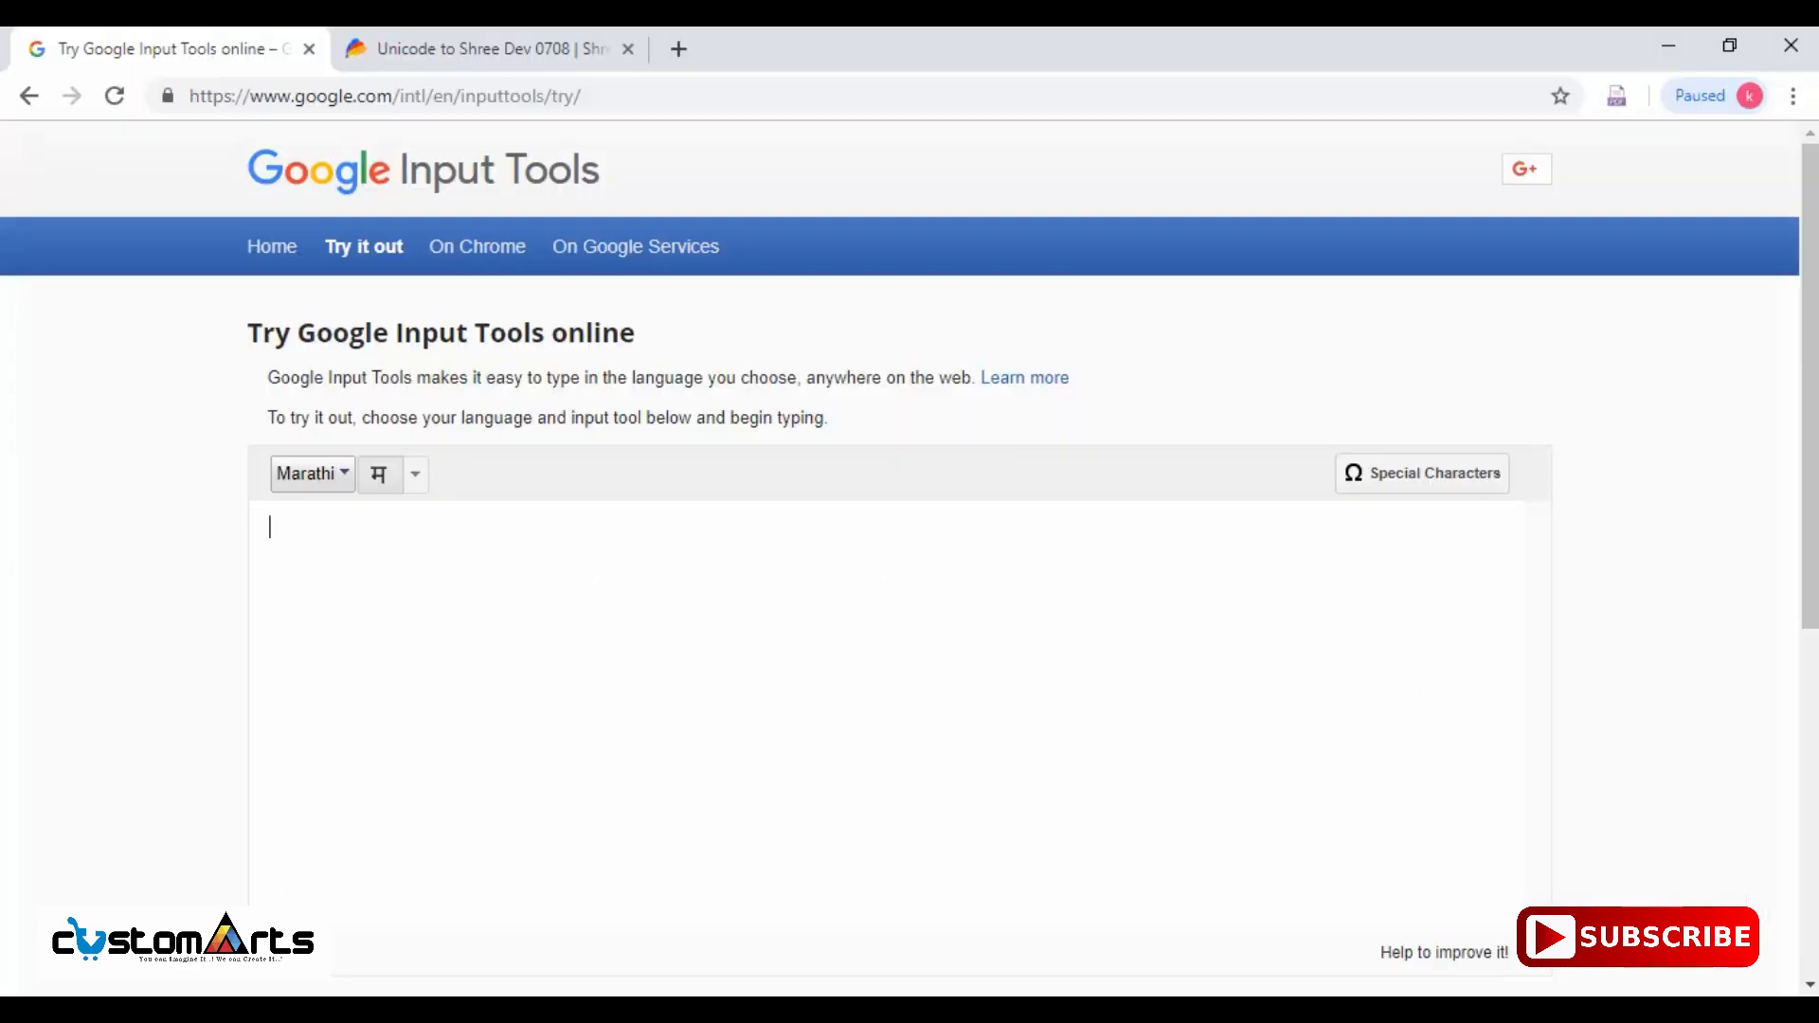
type("assal malva")
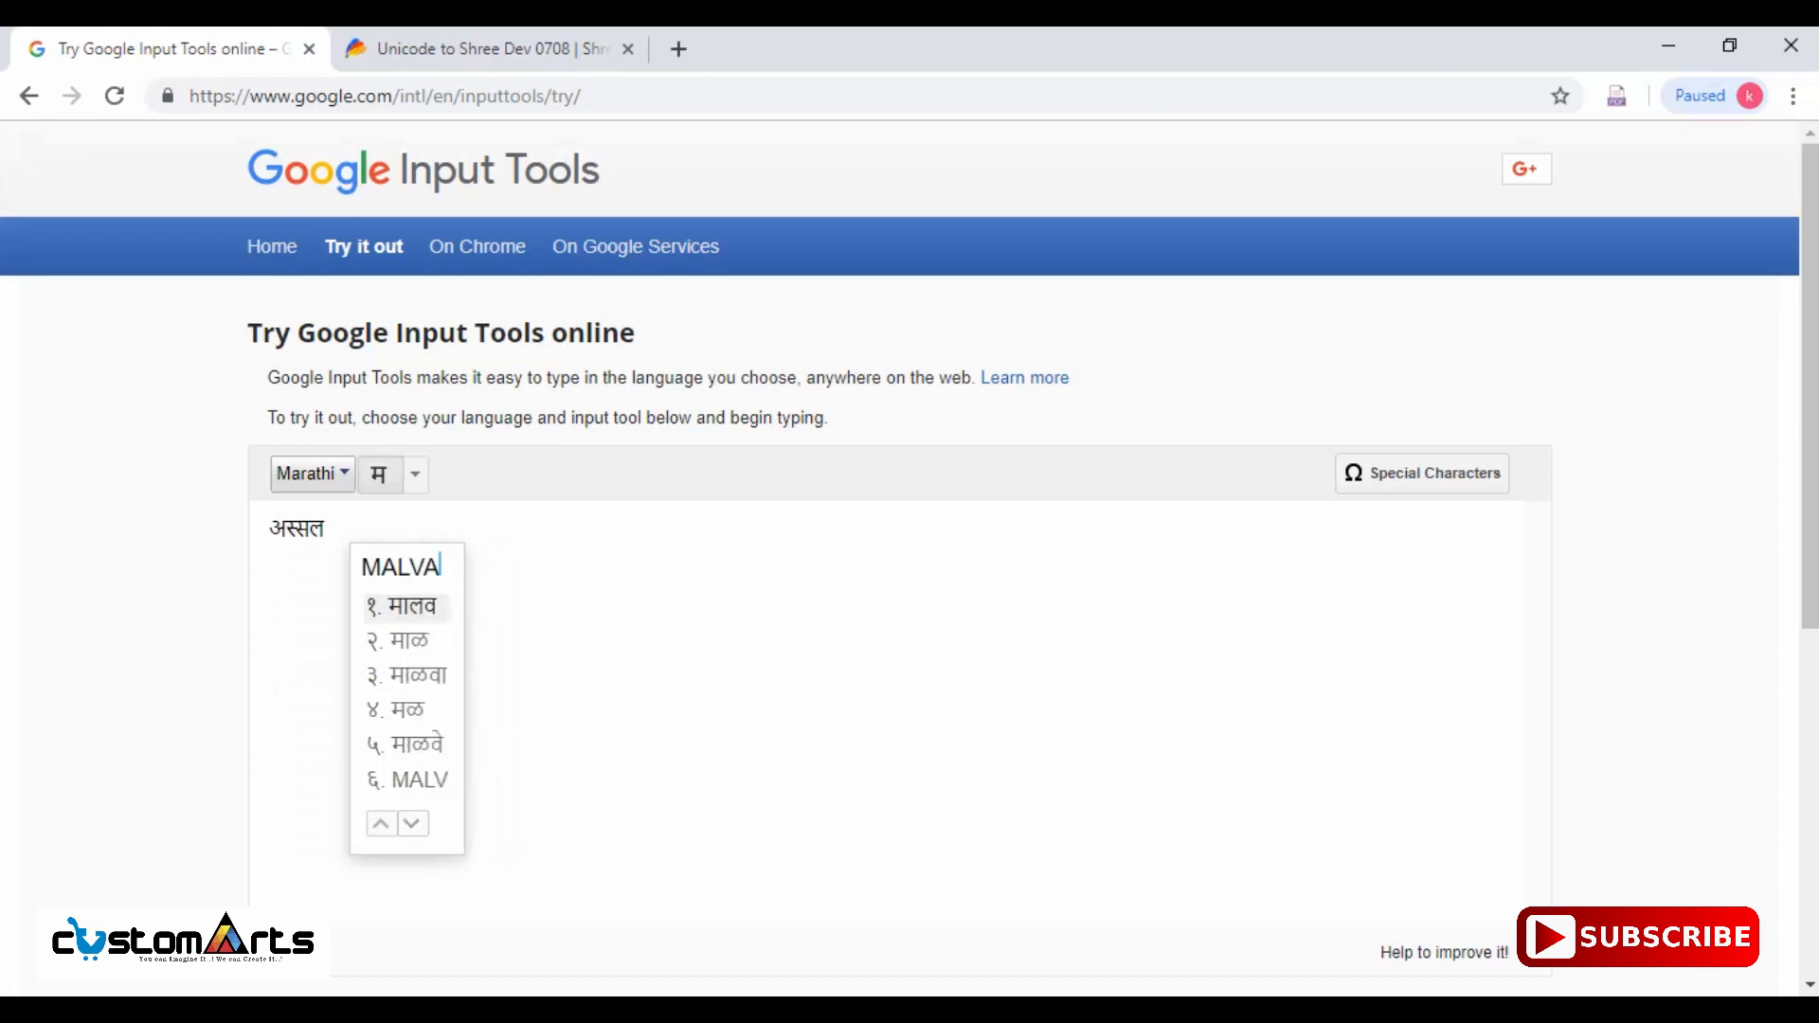
type("ni p")
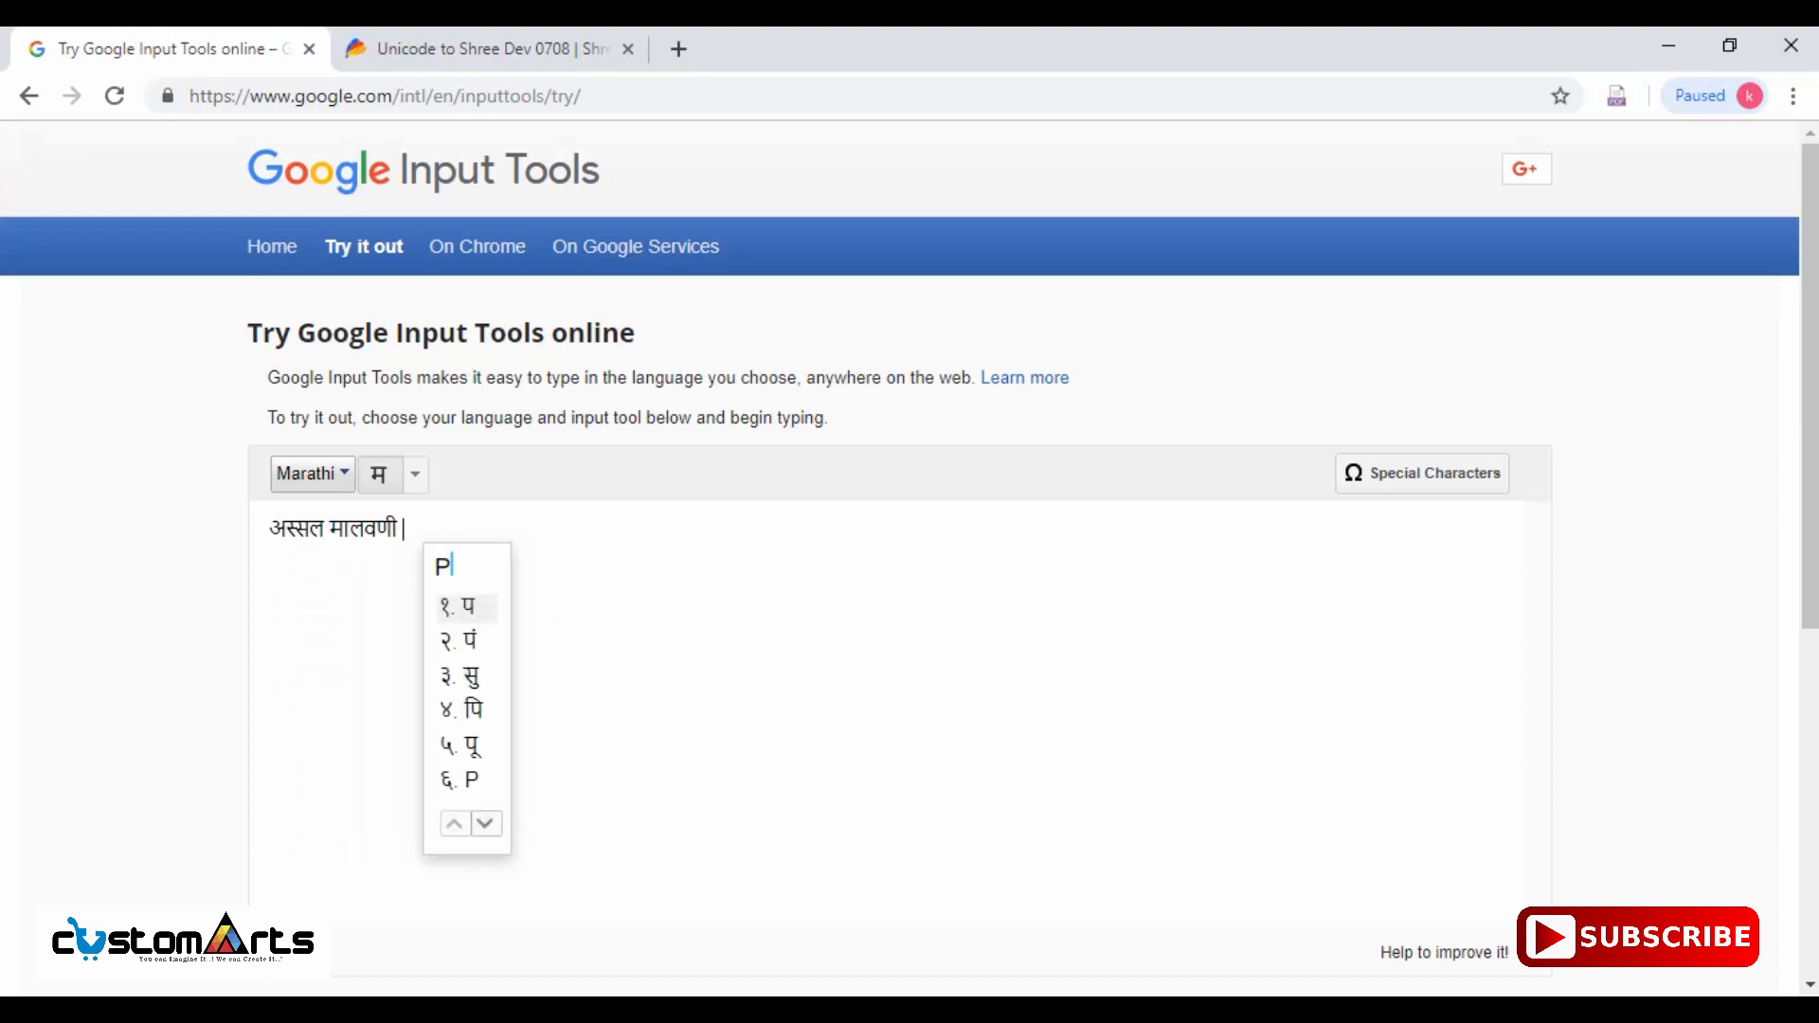
type("adhtiche ")
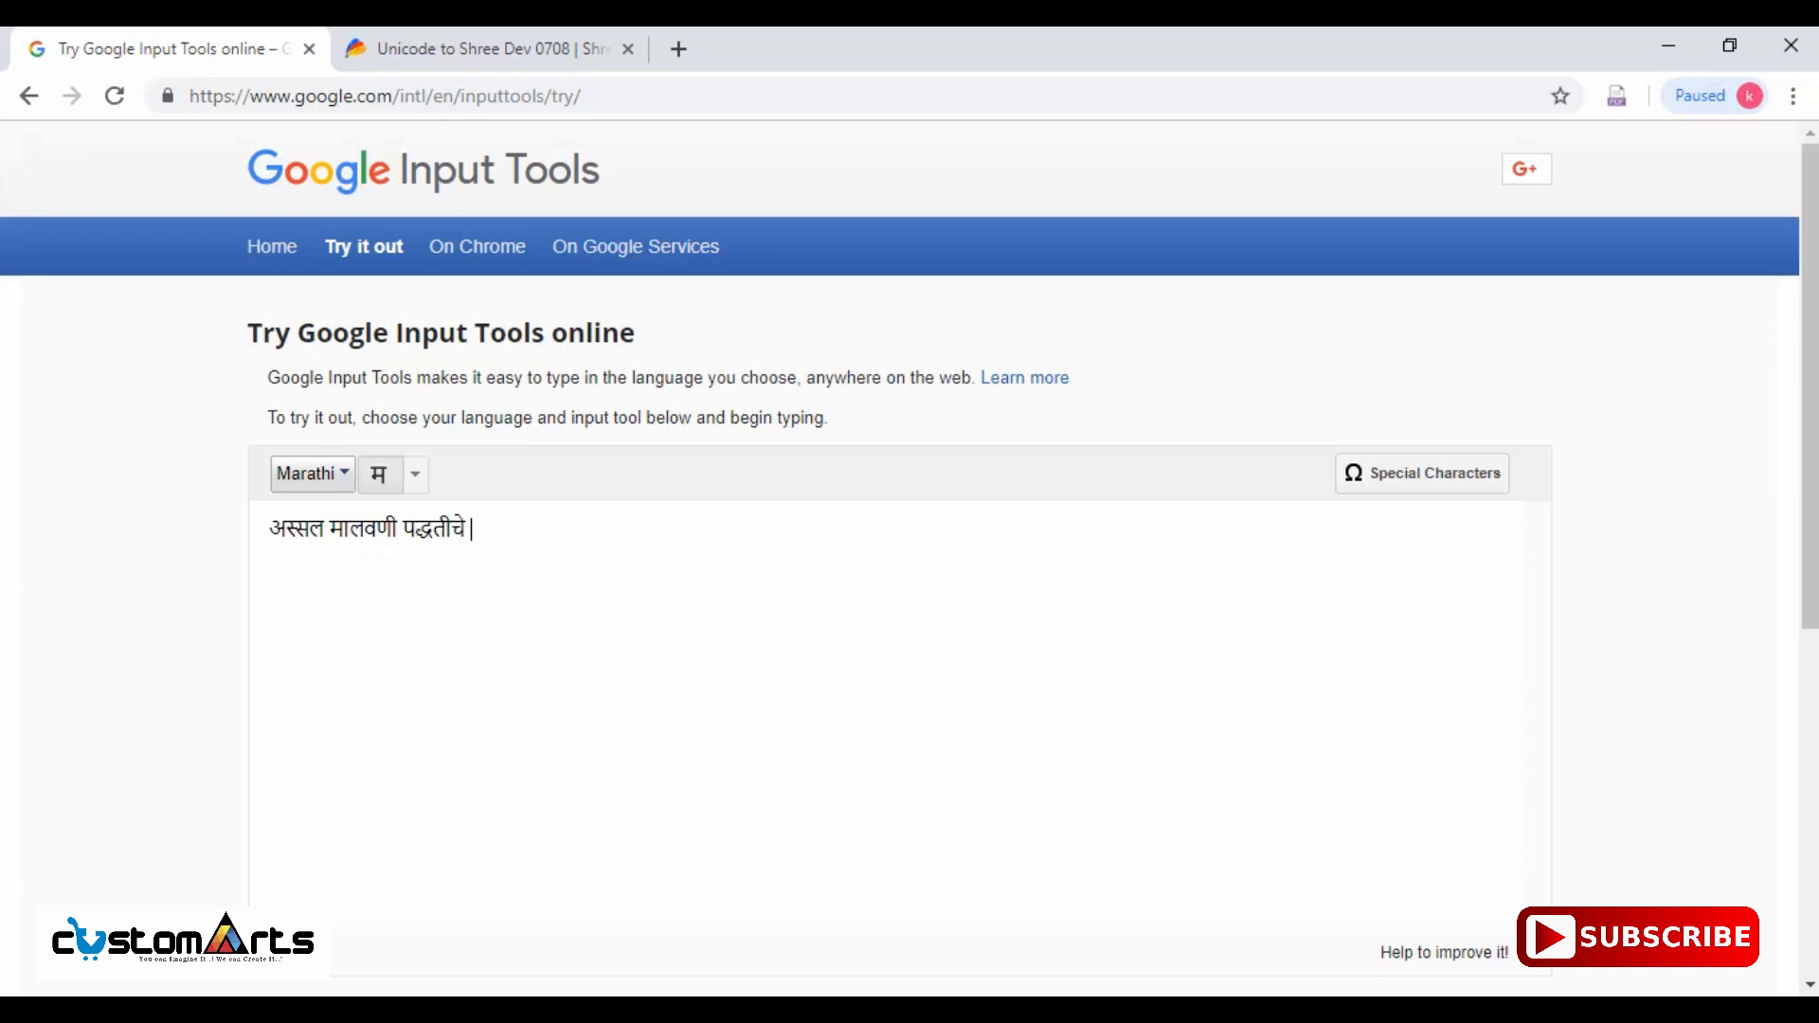
type("ekmev uphargruh")
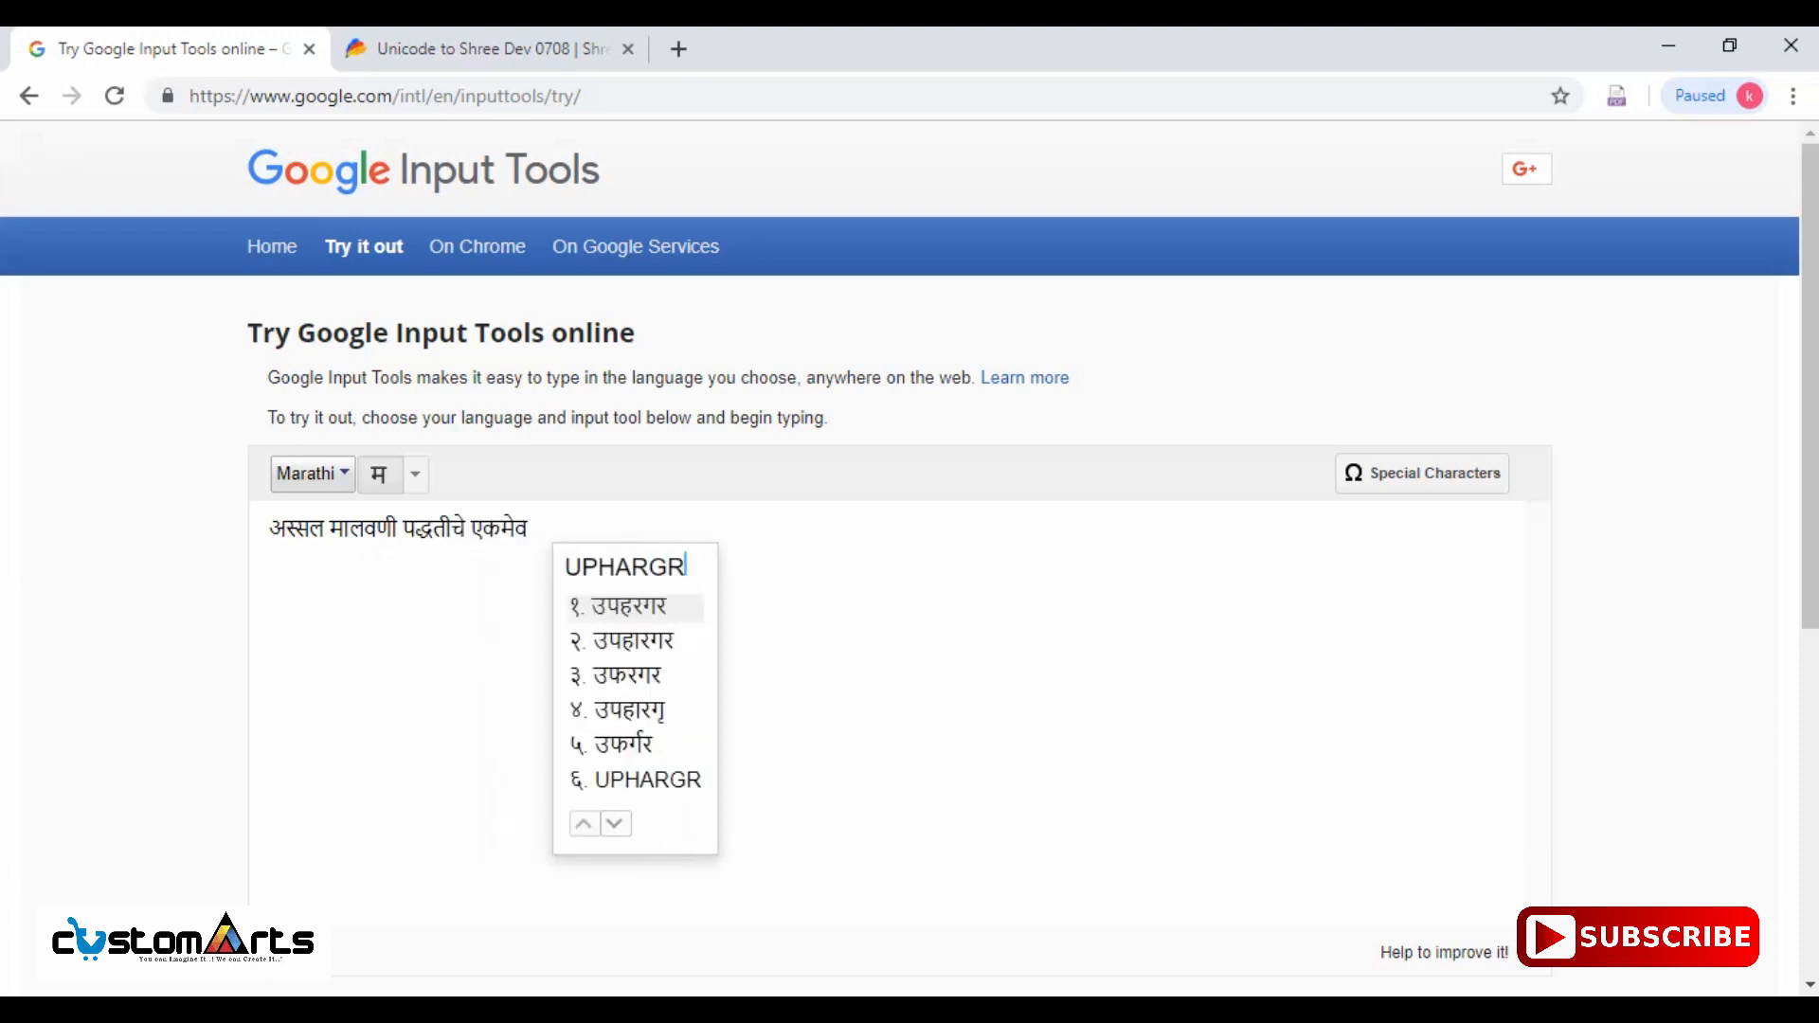
key("ctrl+a")
left_click(616, 529)
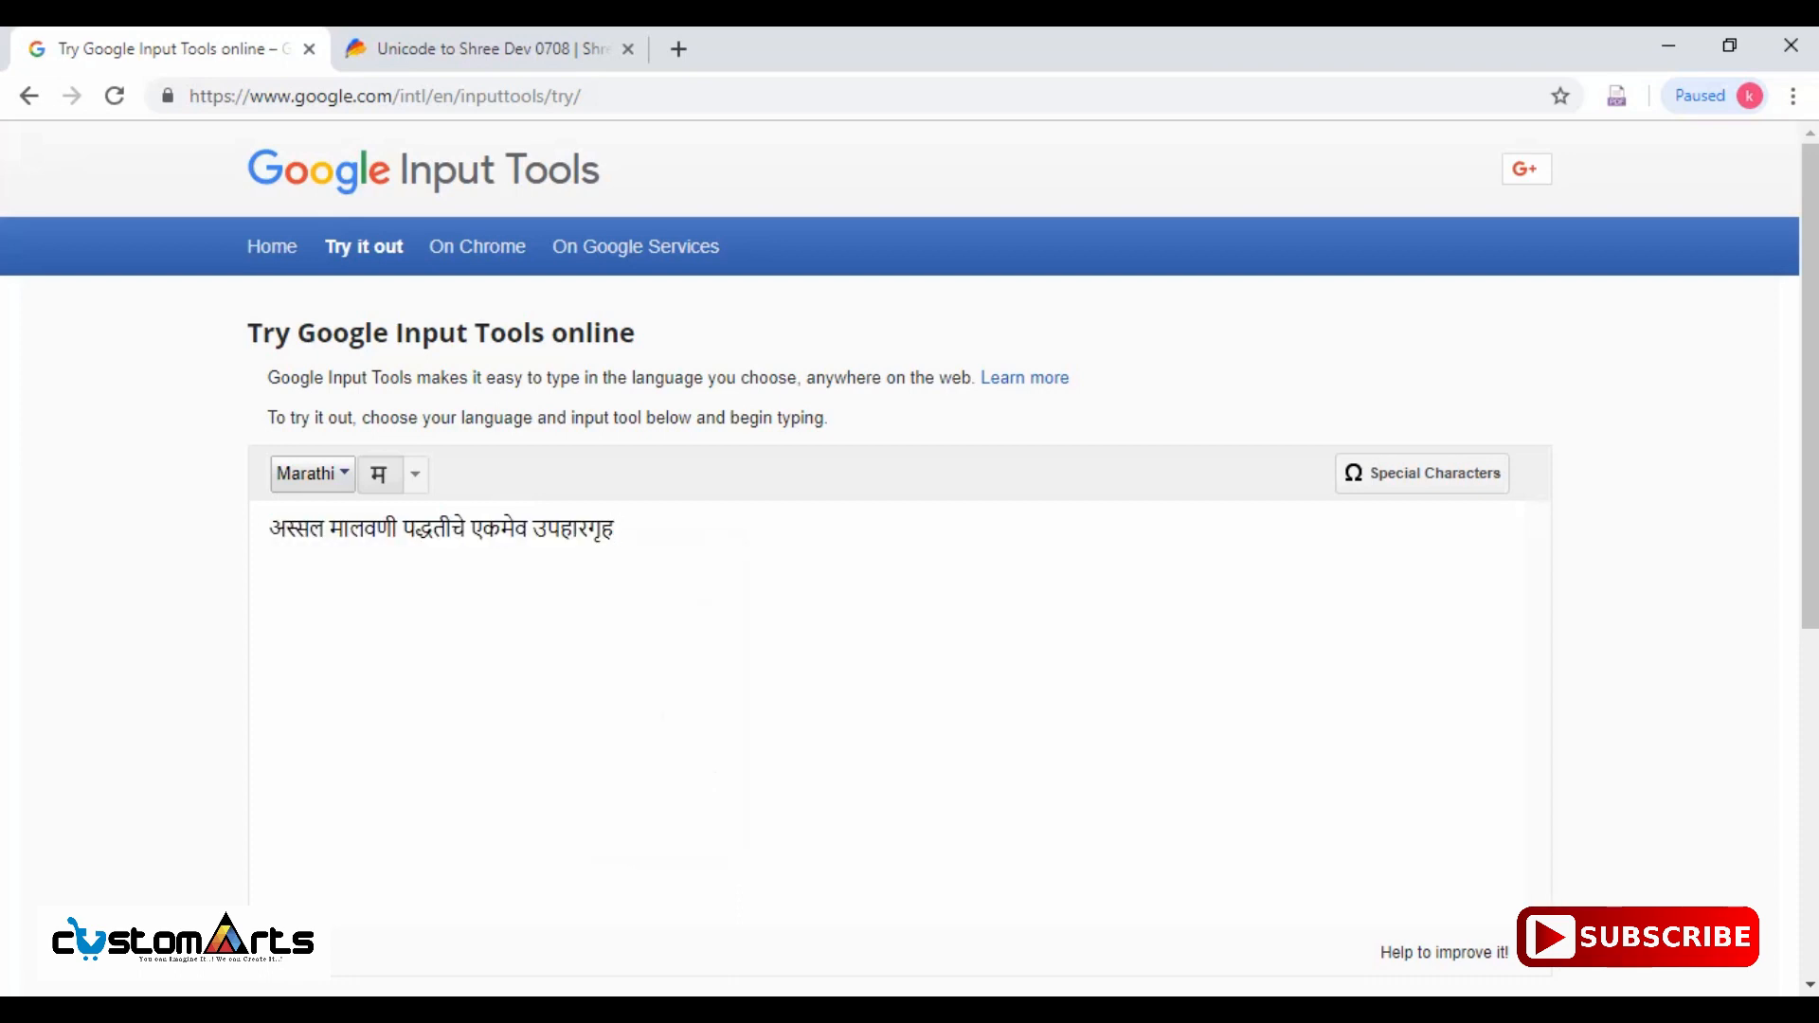
- Copy the whole Marathi phrase, return to CorelDRAW, and insert it below the lettering in the Arya font
left_click_drag(621, 528, 269, 531)
right_click(307, 539)
left_click(367, 636)
key("alt+Tab")
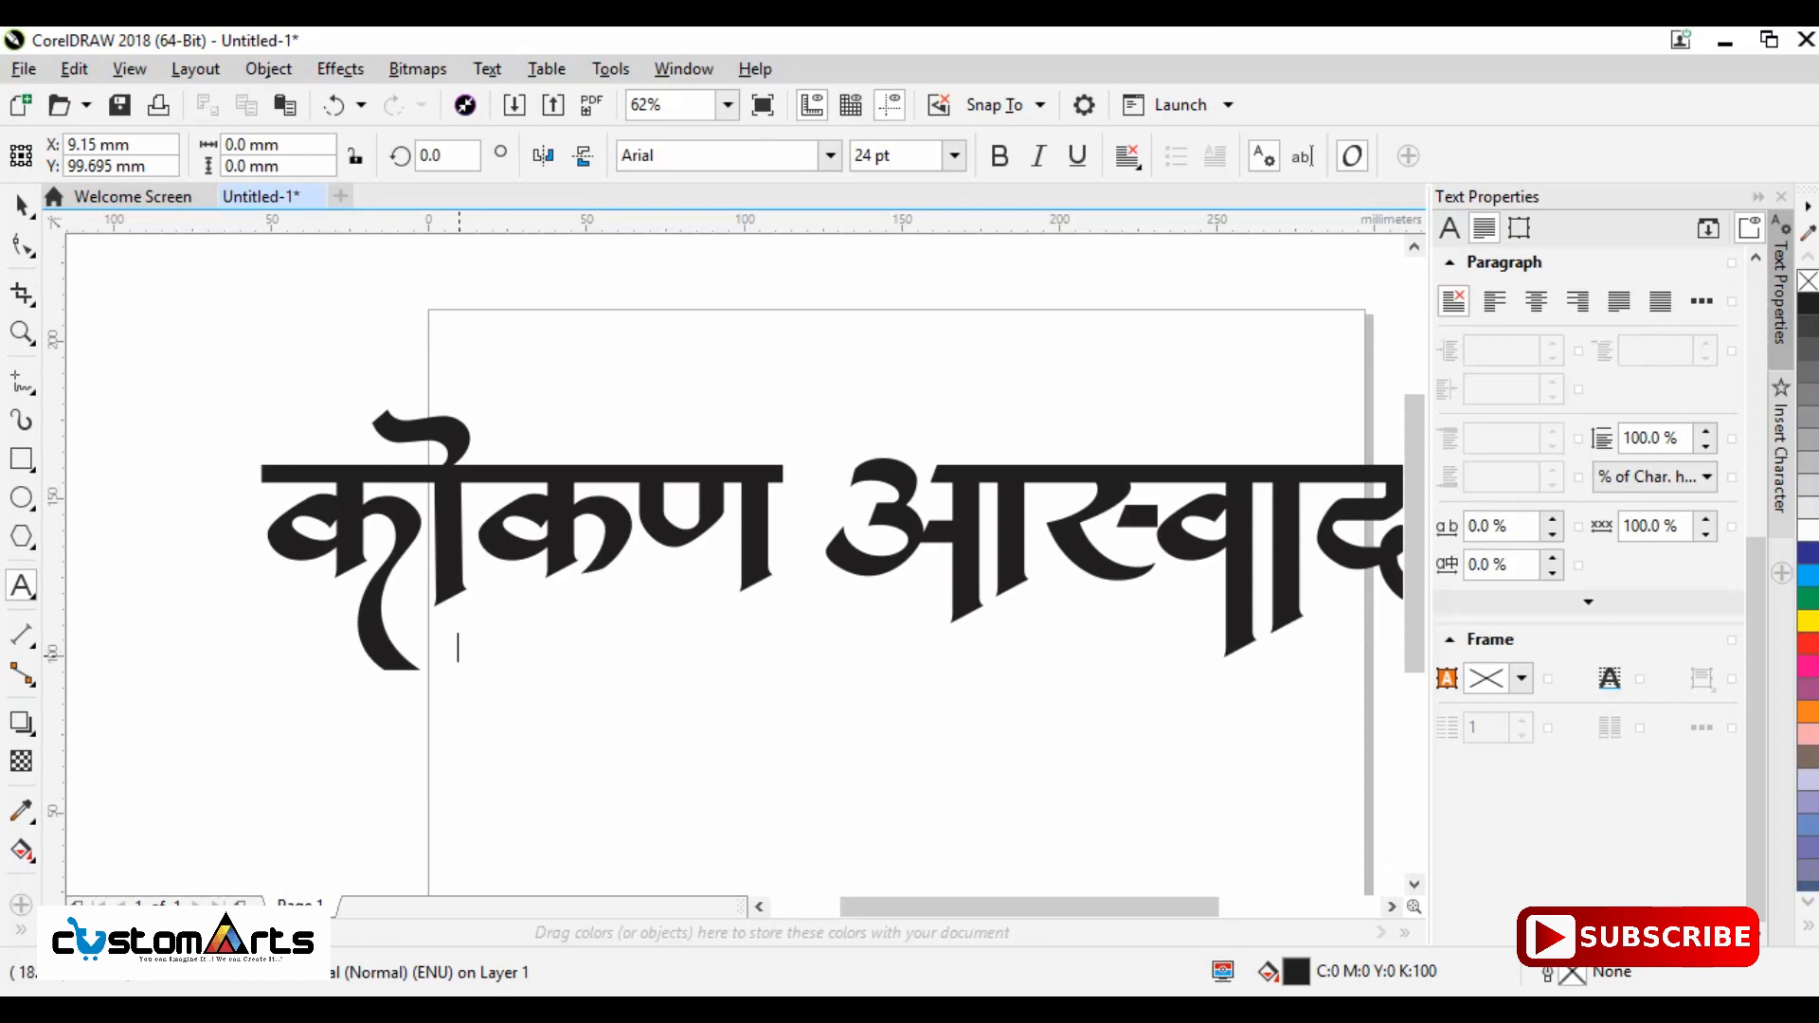
left_click(766, 157)
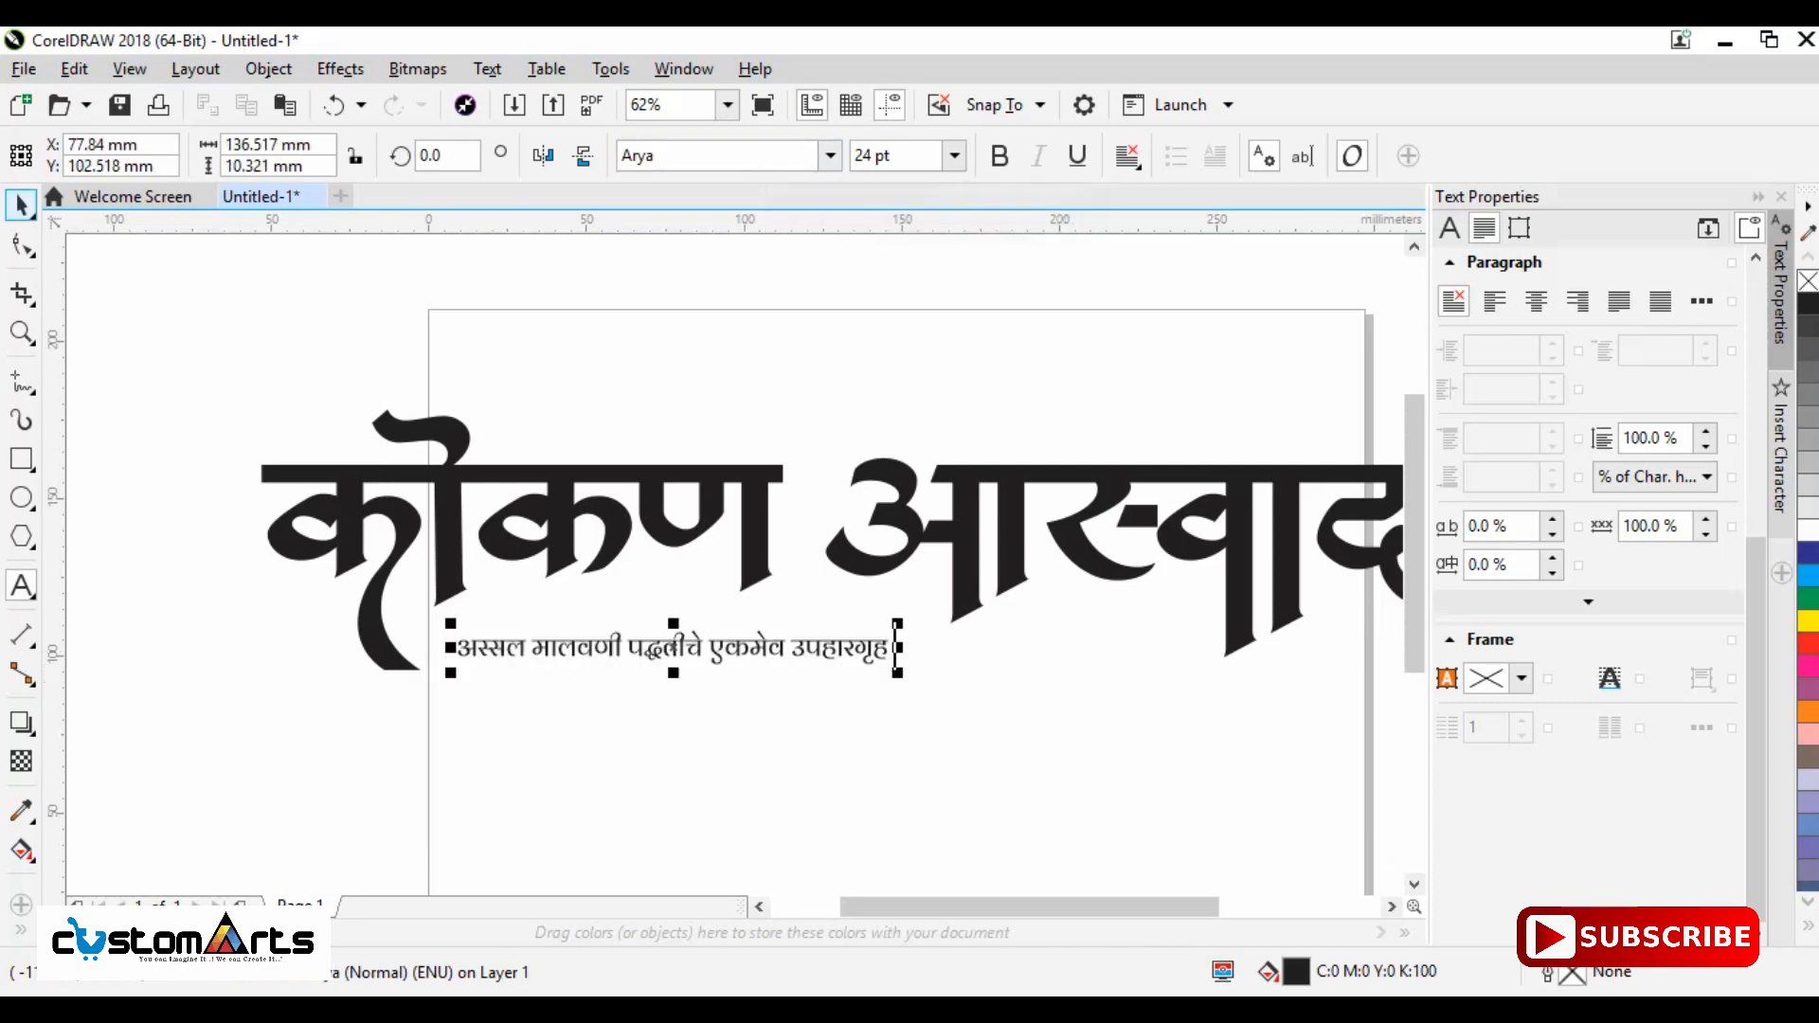
- Enlarge the tagline to about 41.5 pt, 236 mm wide, and place it right beside the end of the first क's tail
left_click(21, 205)
left_click_drag(897, 673, 1211, 796)
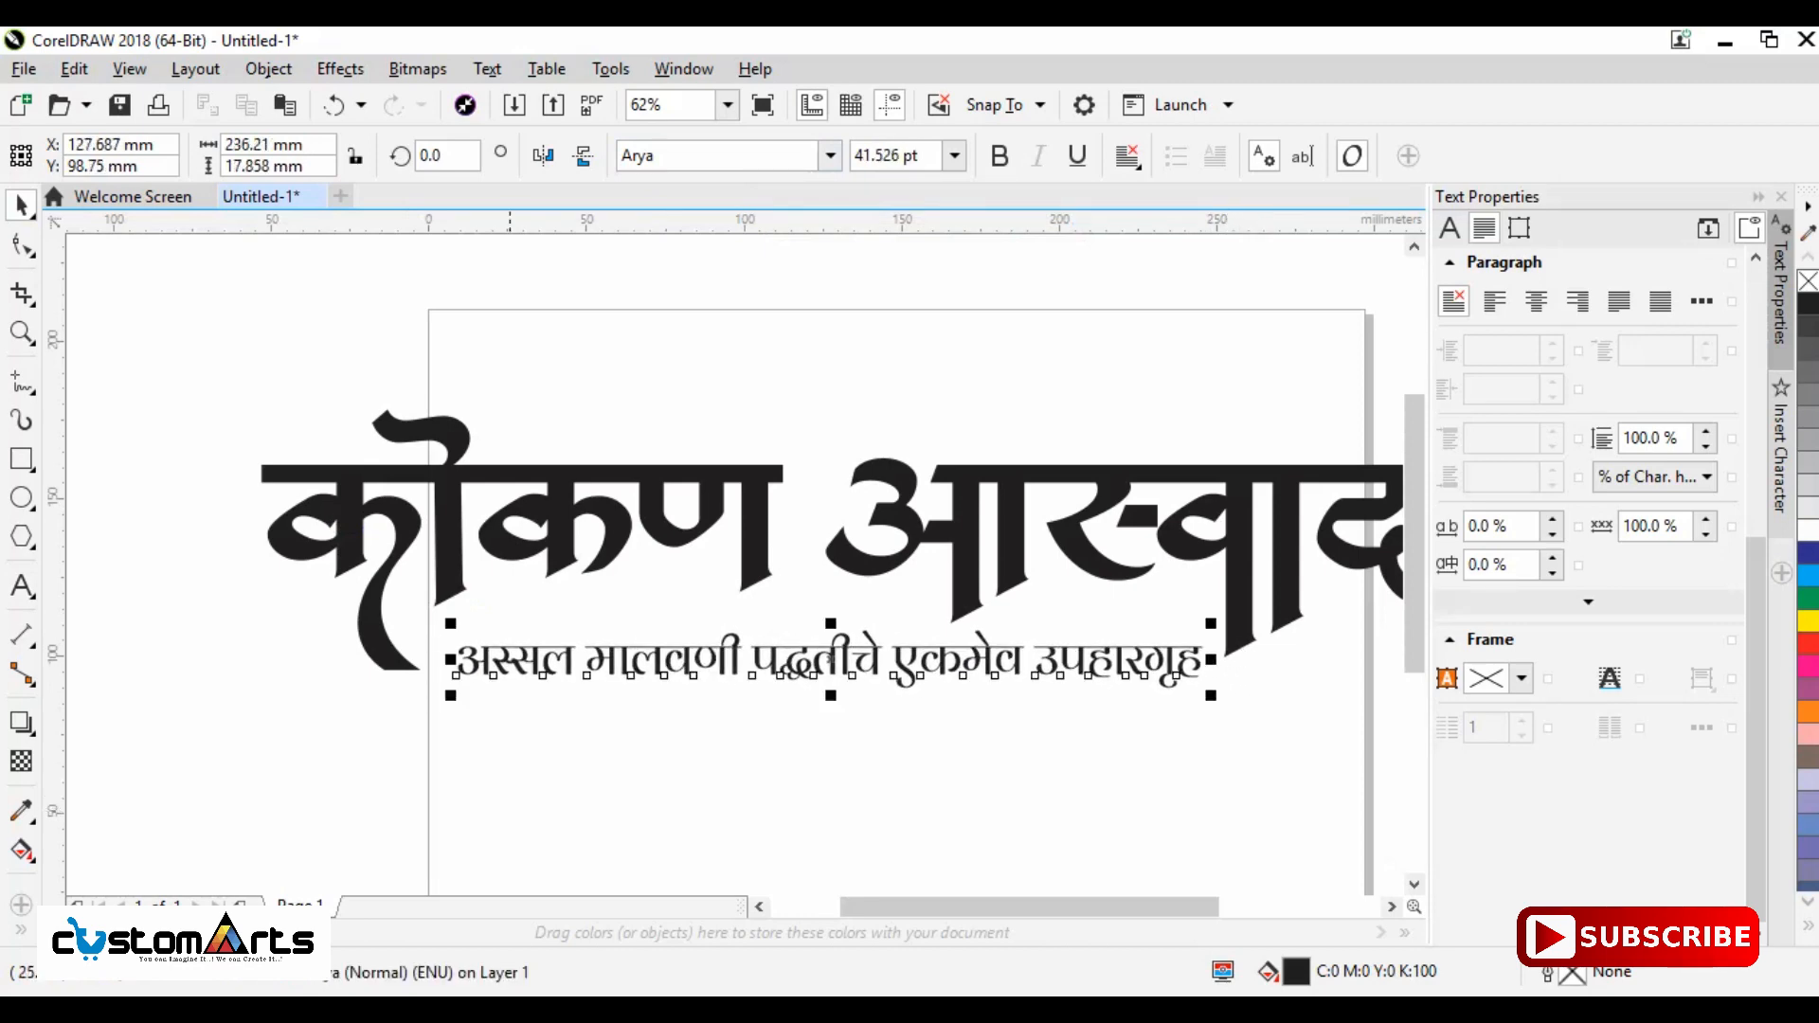
left_click_drag(510, 657, 481, 644)
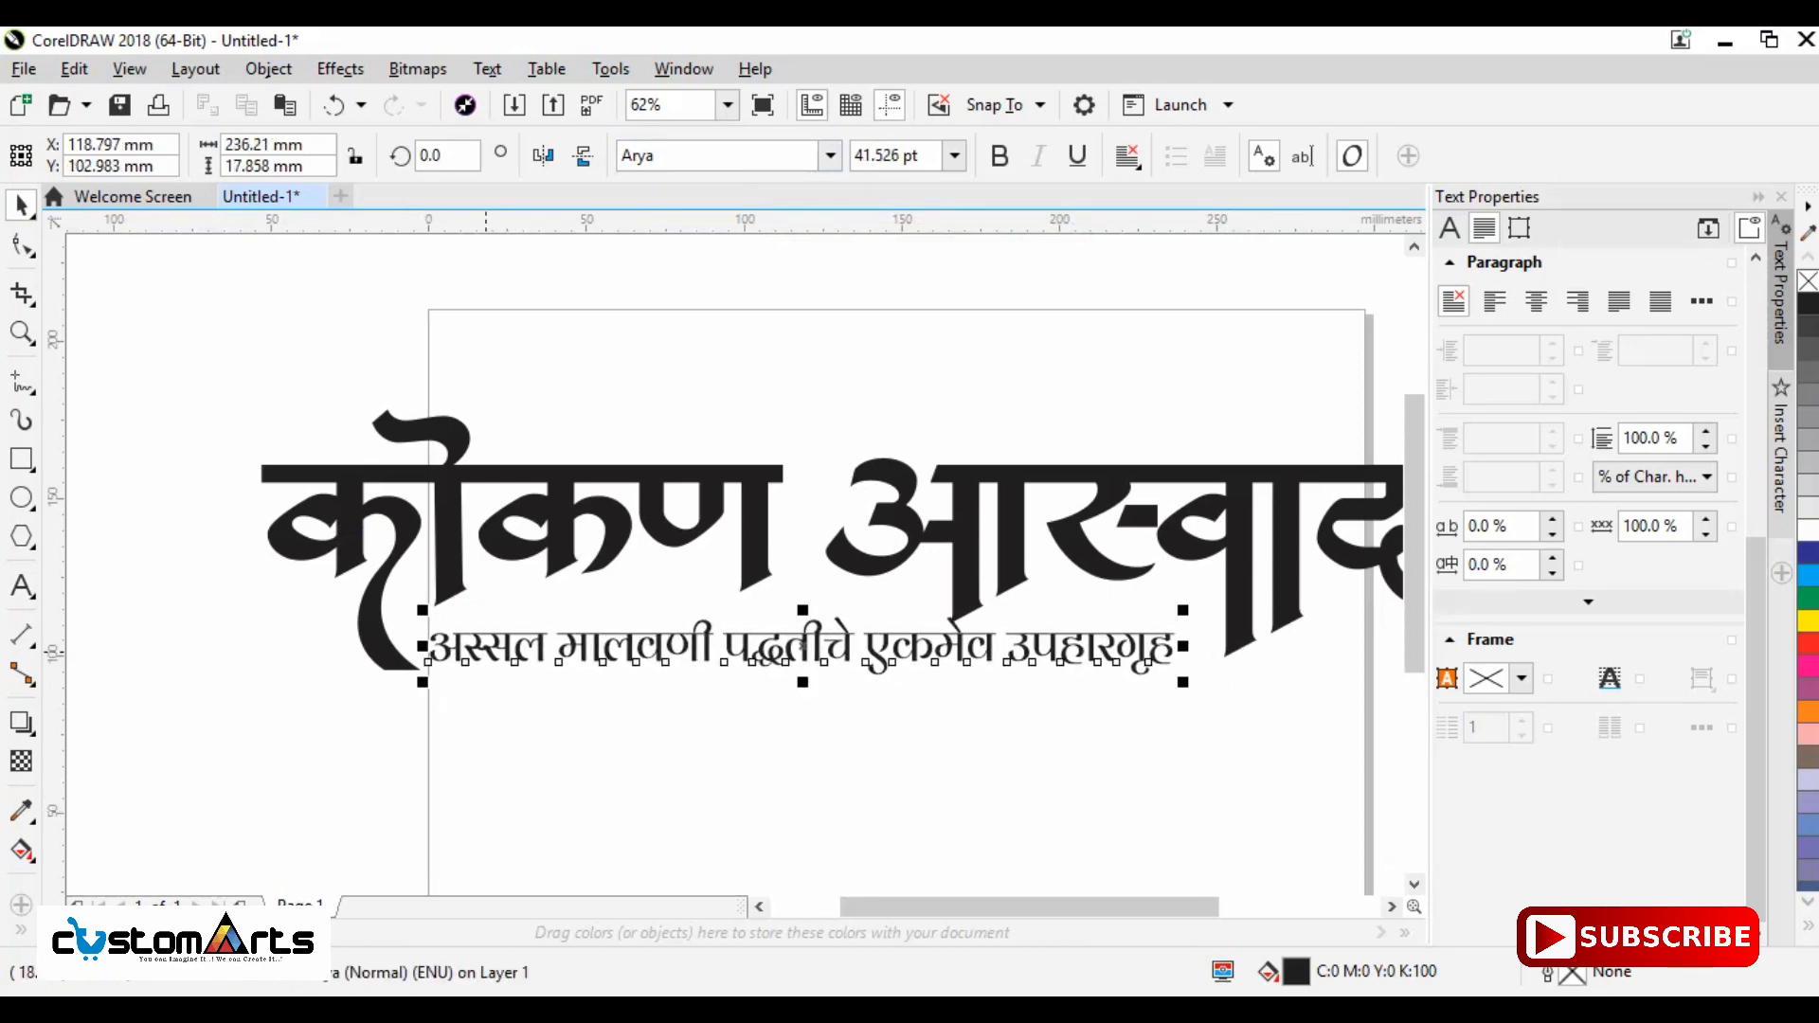
- Shorten both stems of आ by moving their end nodes up, clear of the tagline
scroll(986, 593, "up", 3)
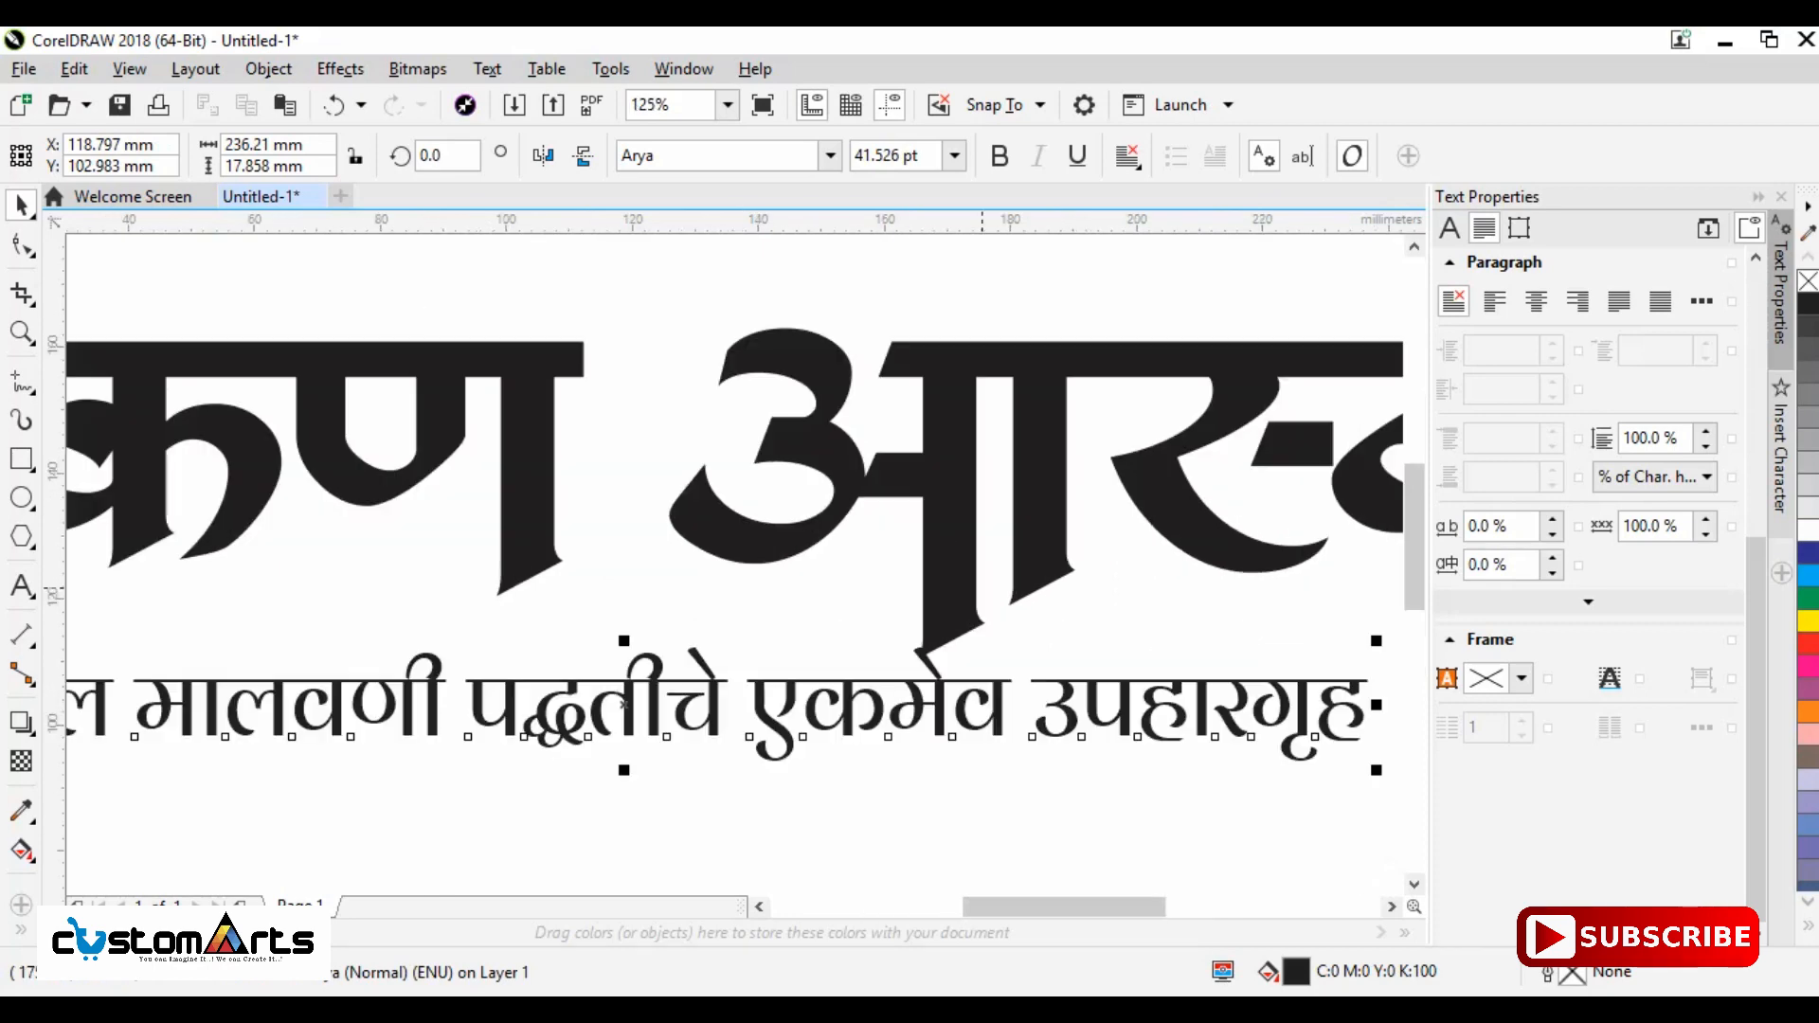
double_click(983, 598)
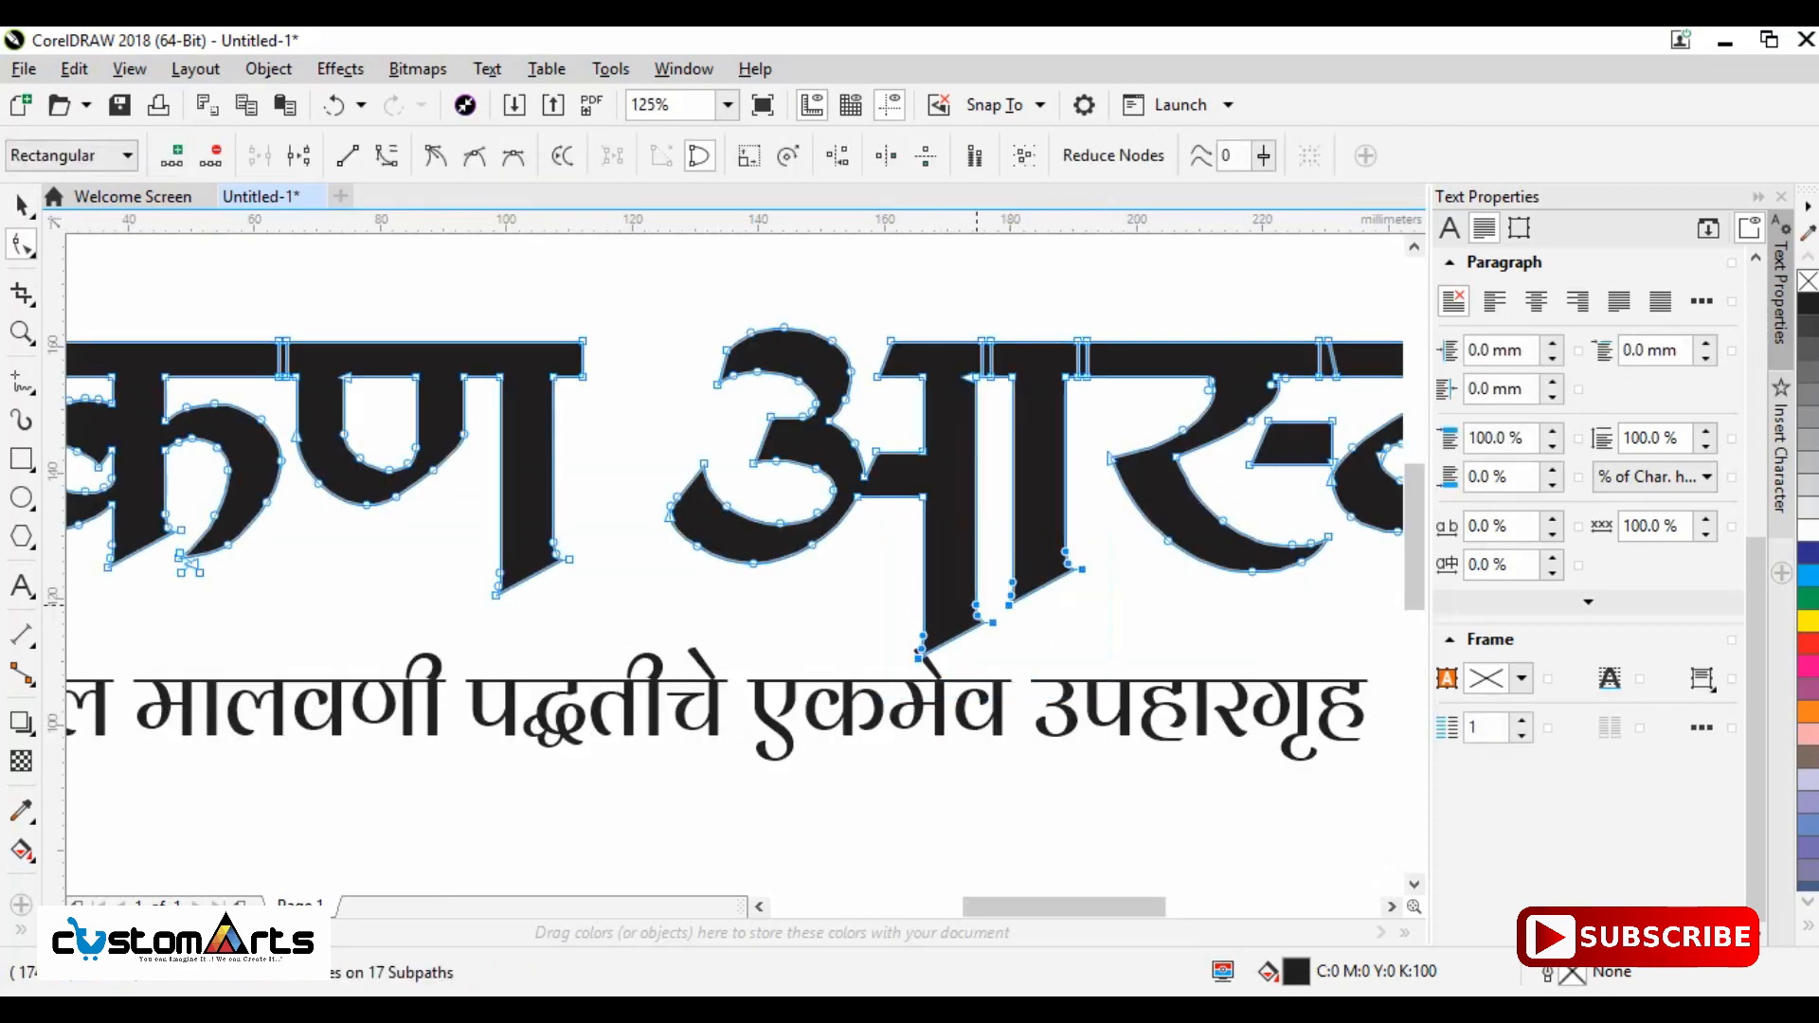
left_click_drag(983, 599, 1035, 575)
scroll(987, 626, "down", 3)
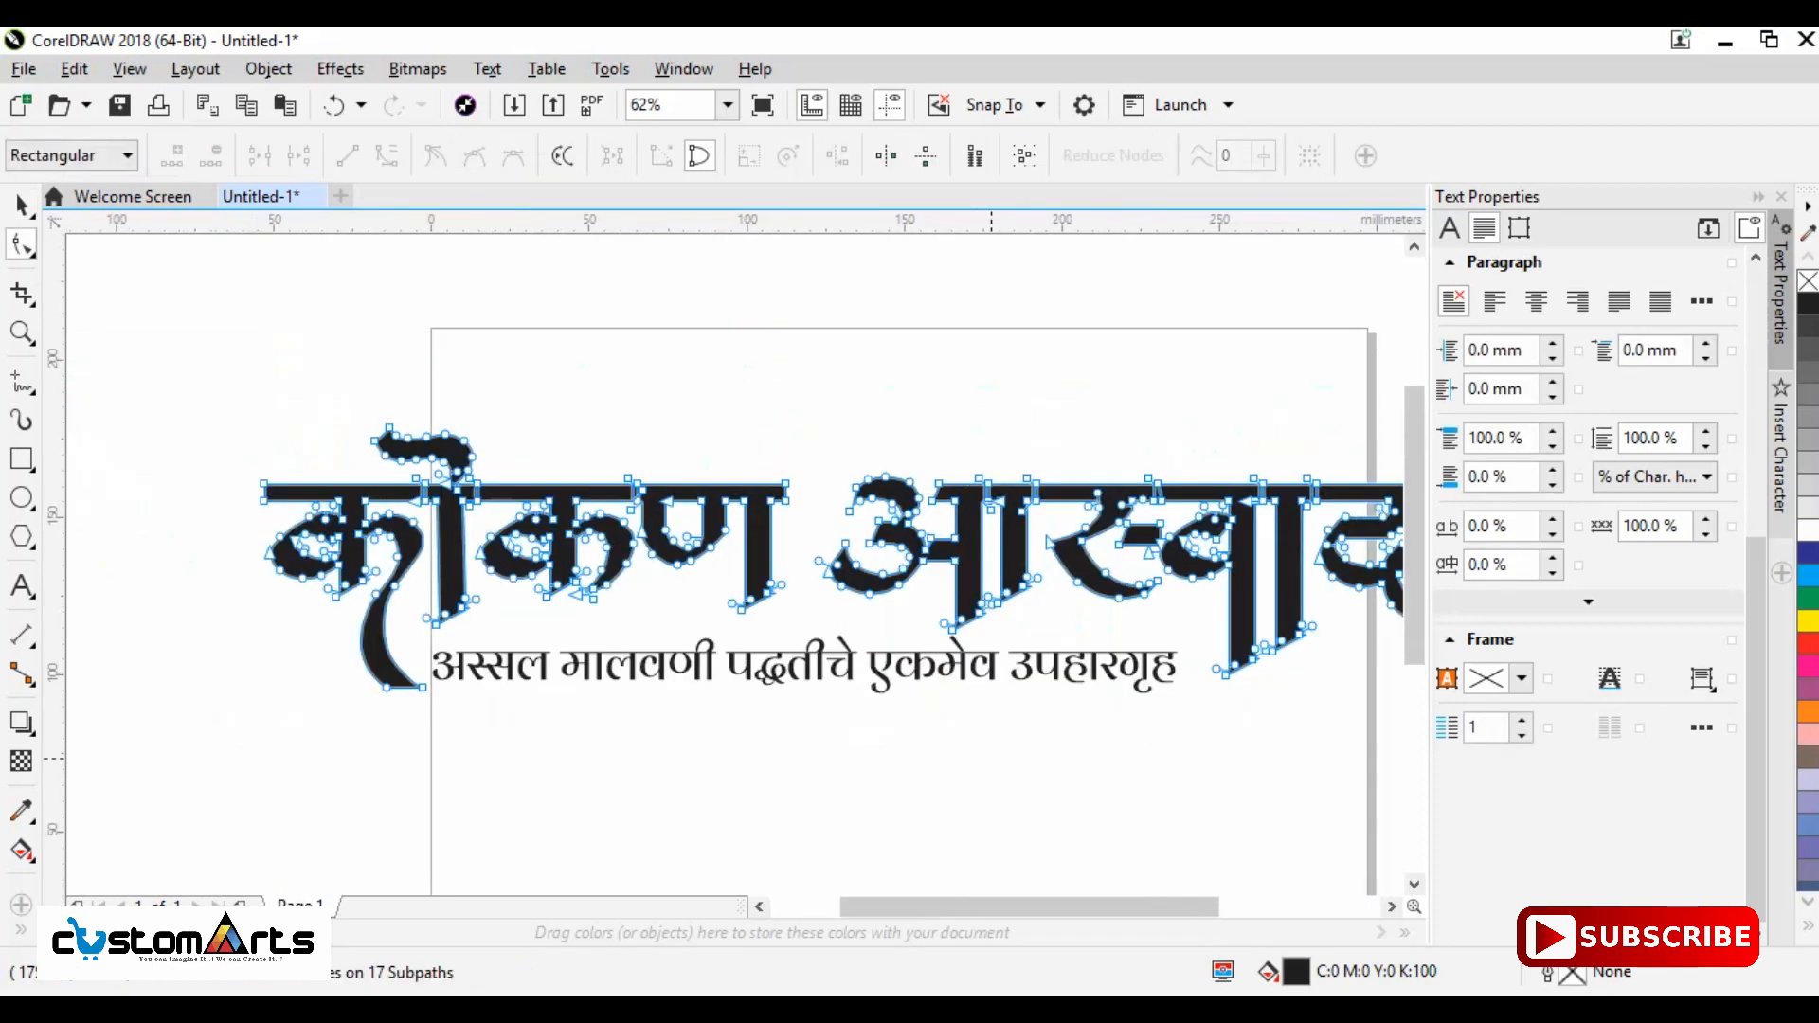
- Enlarge the tagline to about 42.9 pt, 244 mm wide
key("space")
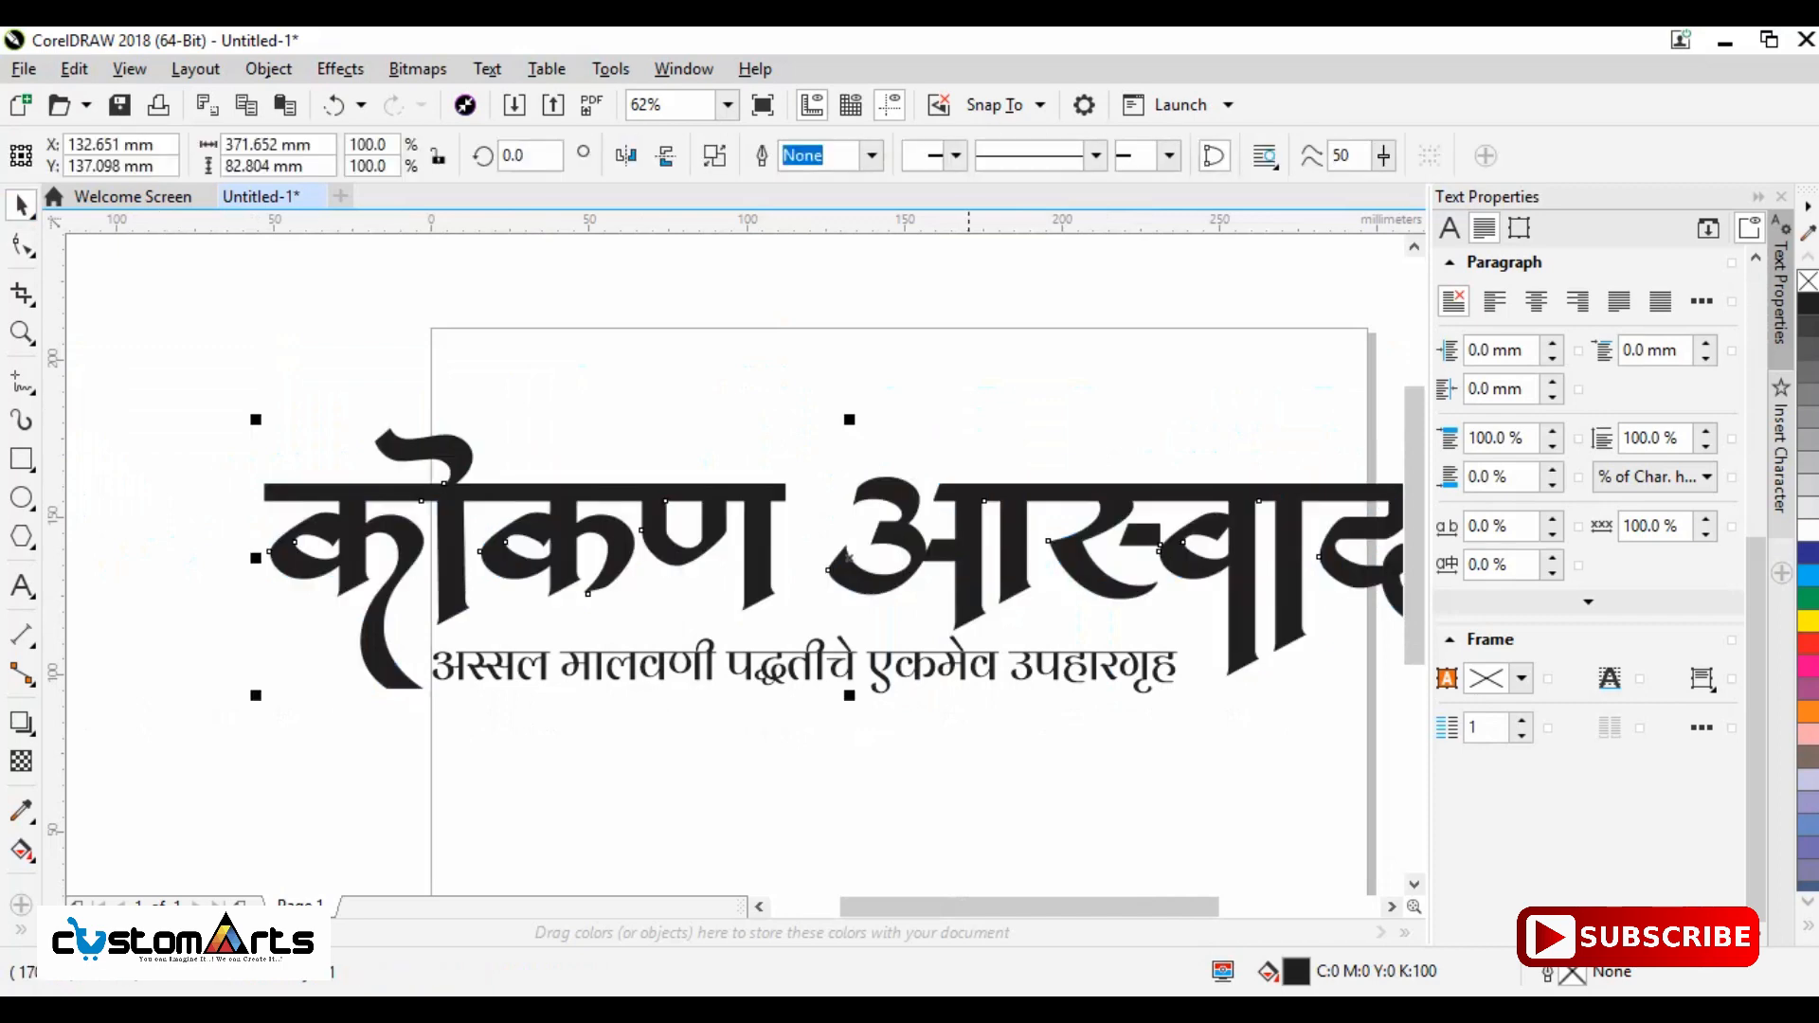
left_click(502, 667)
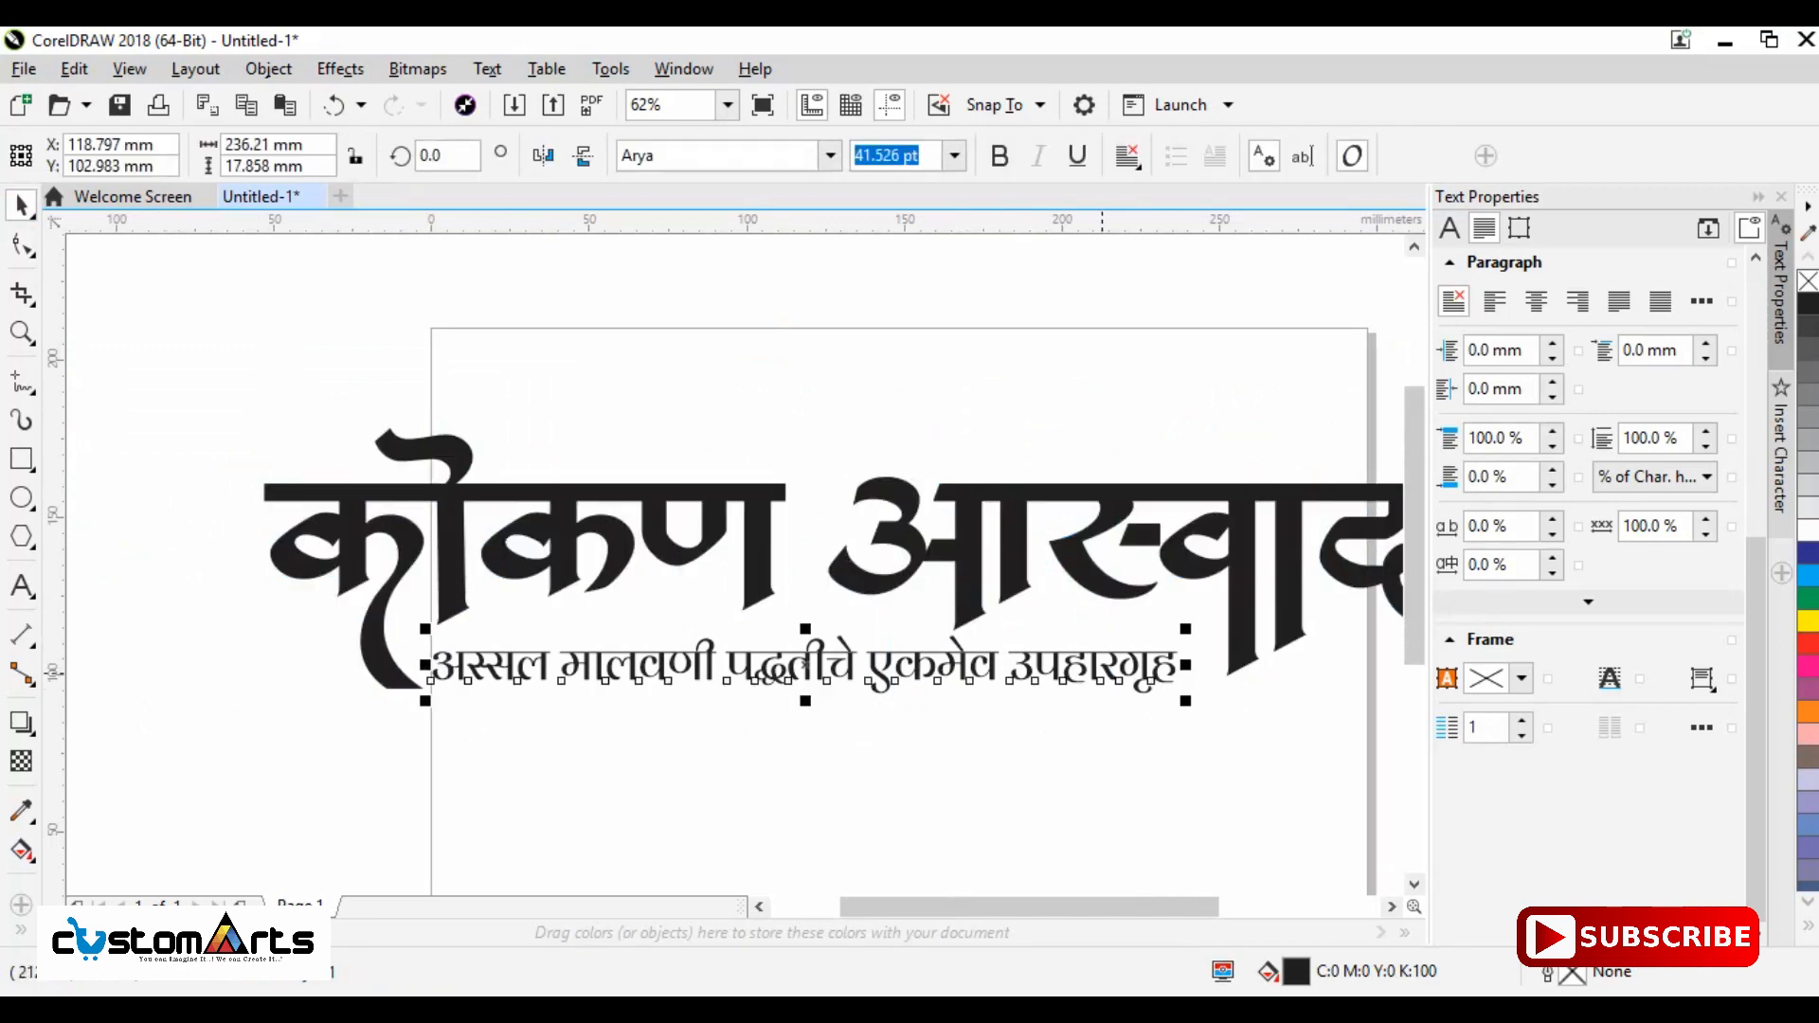
left_click_drag(1187, 631, 1214, 616)
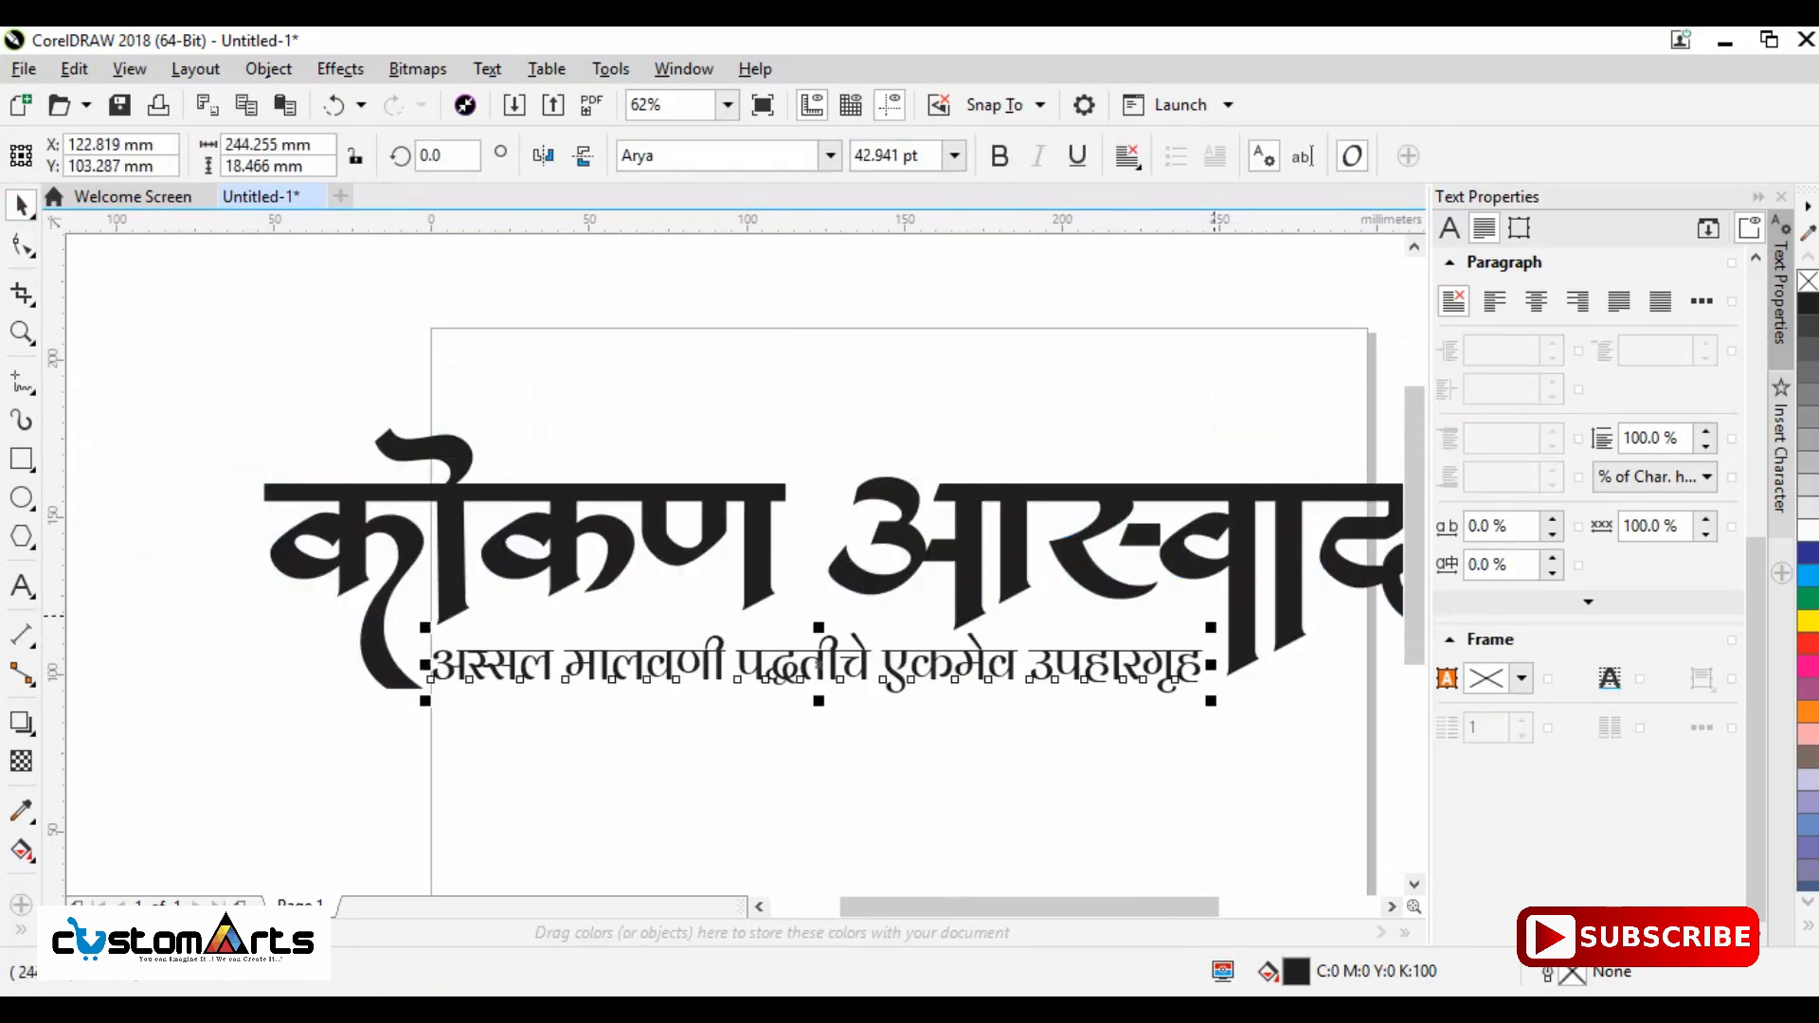
- Reposition the tagline so it fits evenly between the tail of the first क and the long stem of वा
scroll(1179, 665, "up", 1)
left_click_drag(1053, 690, 1054, 671)
scroll(1046, 677, "down", 1)
scroll(363, 654, "up", 1)
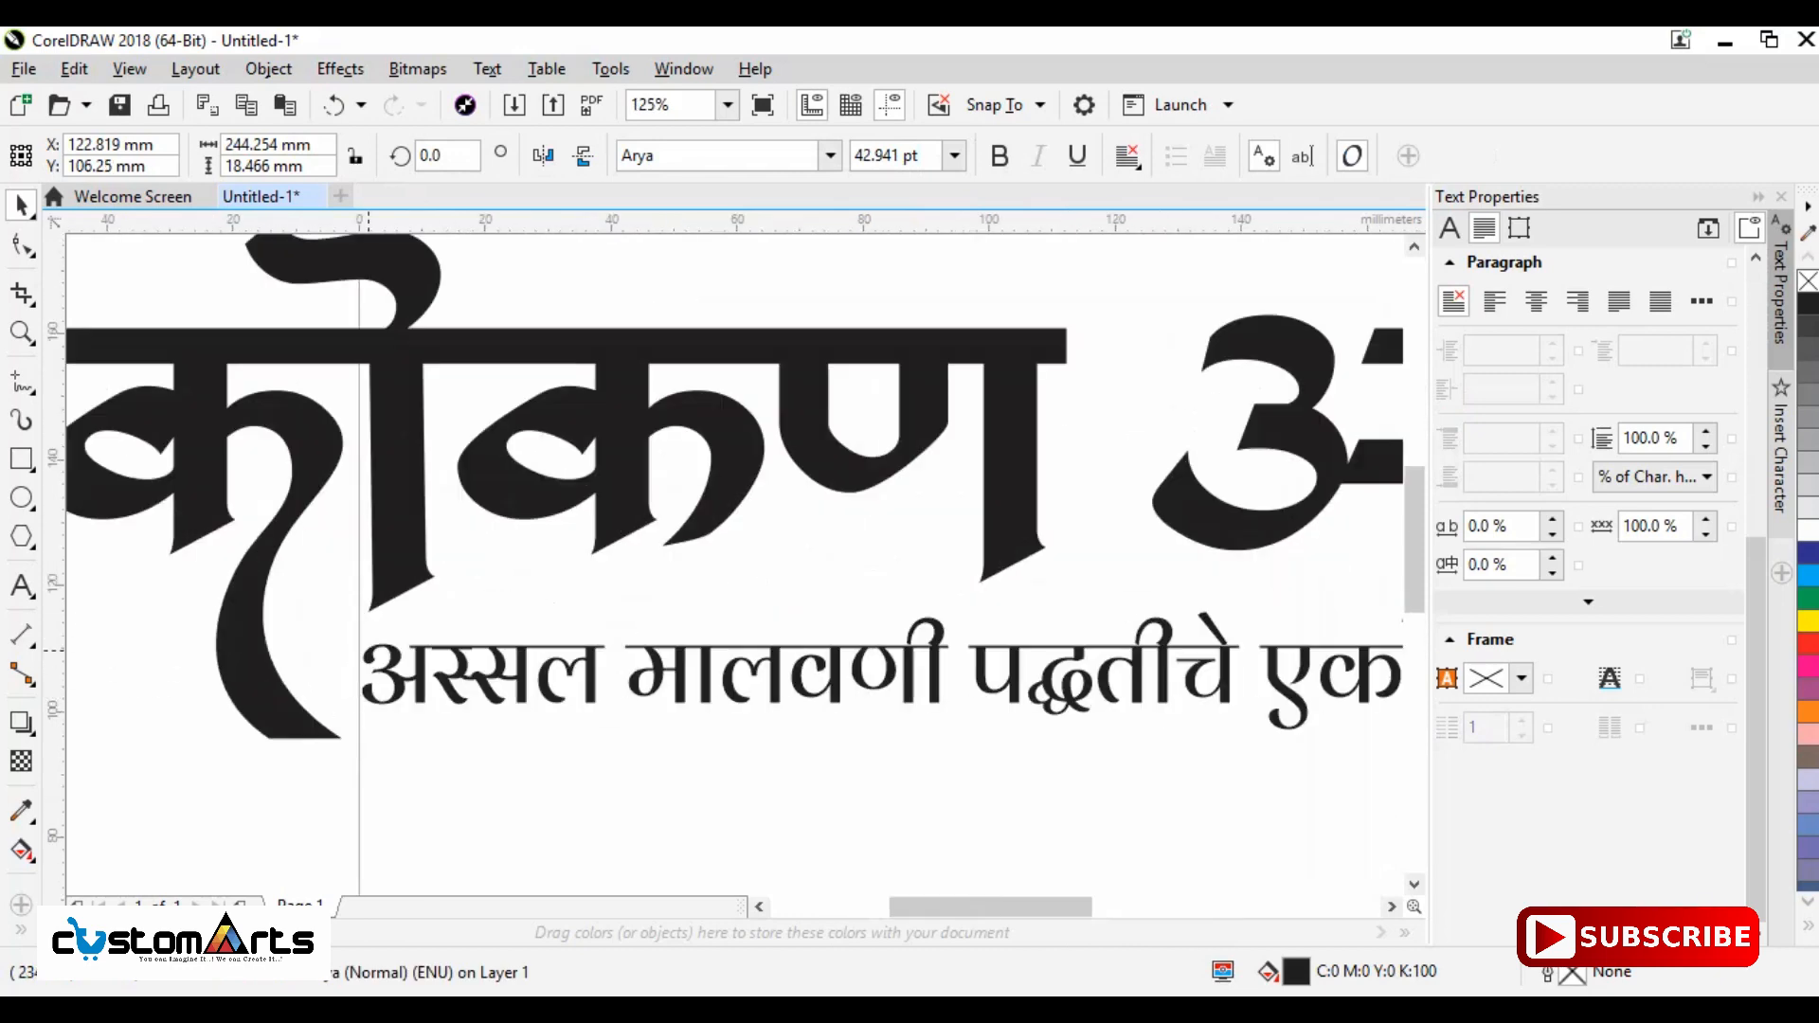
left_click_drag(389, 679, 379, 692)
scroll(379, 693, "down", 2)
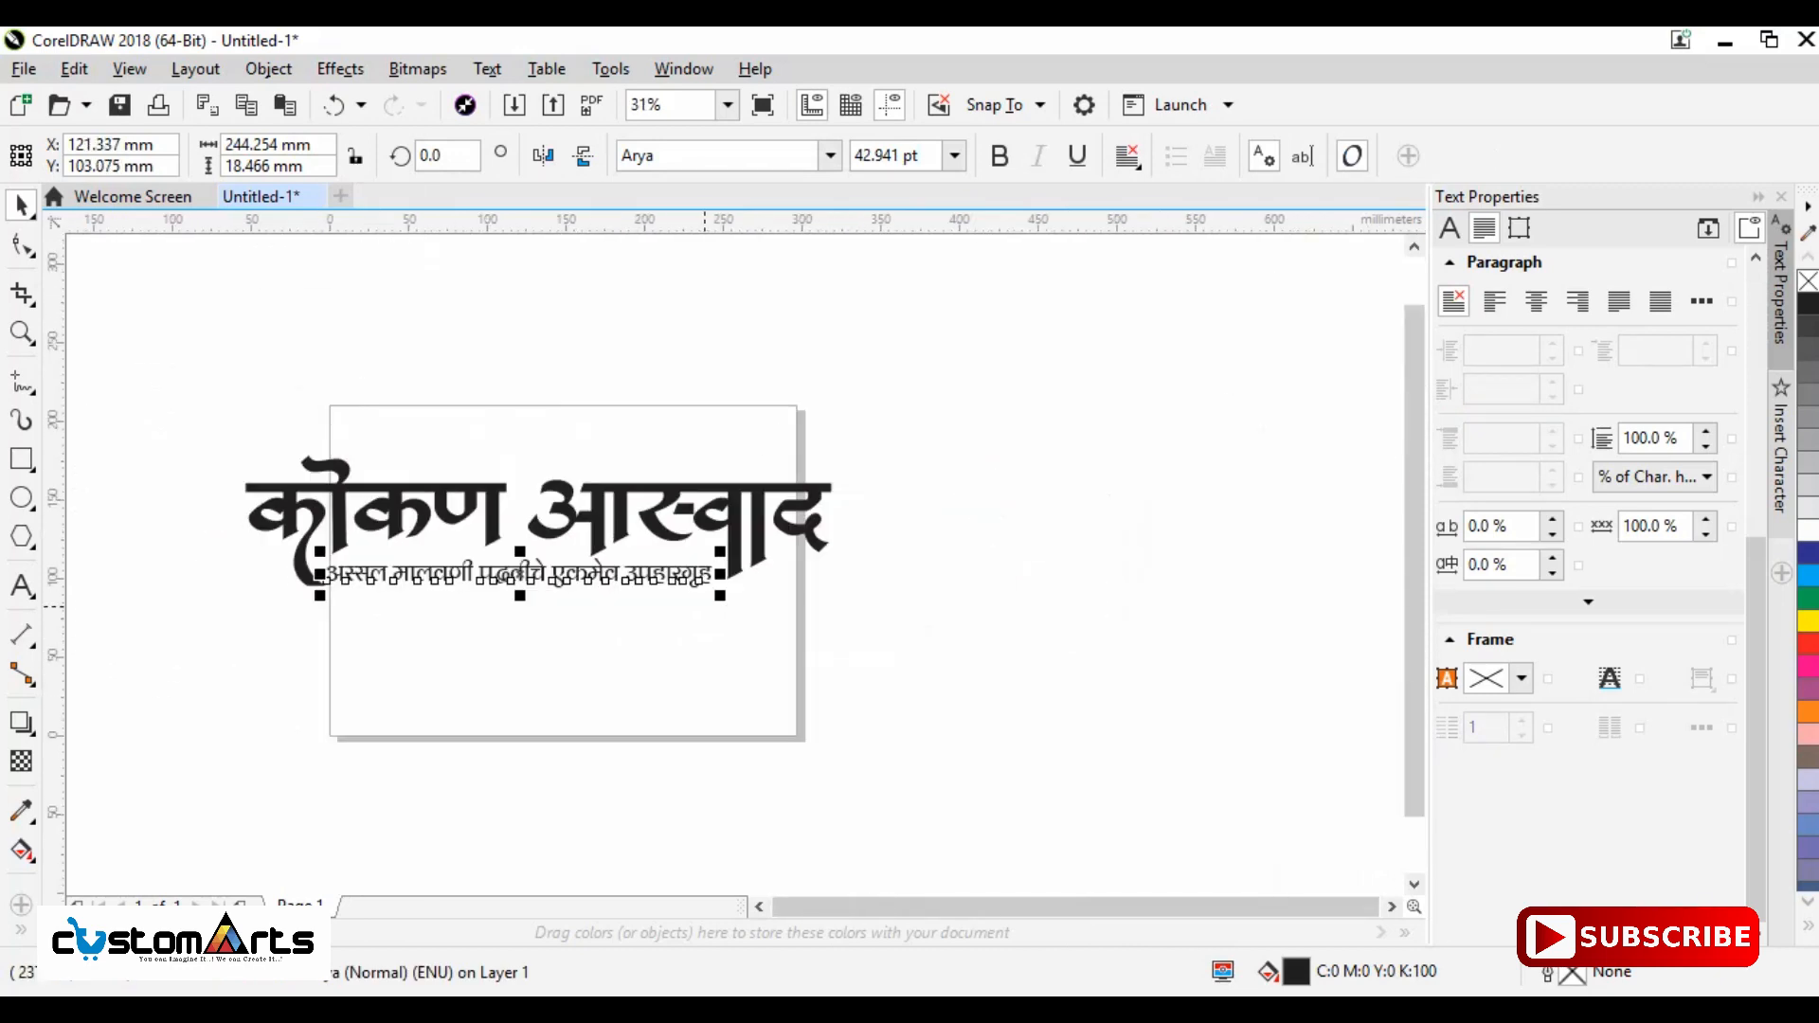
scroll(702, 578, "up", 2)
left_click_drag(699, 462, 735, 469)
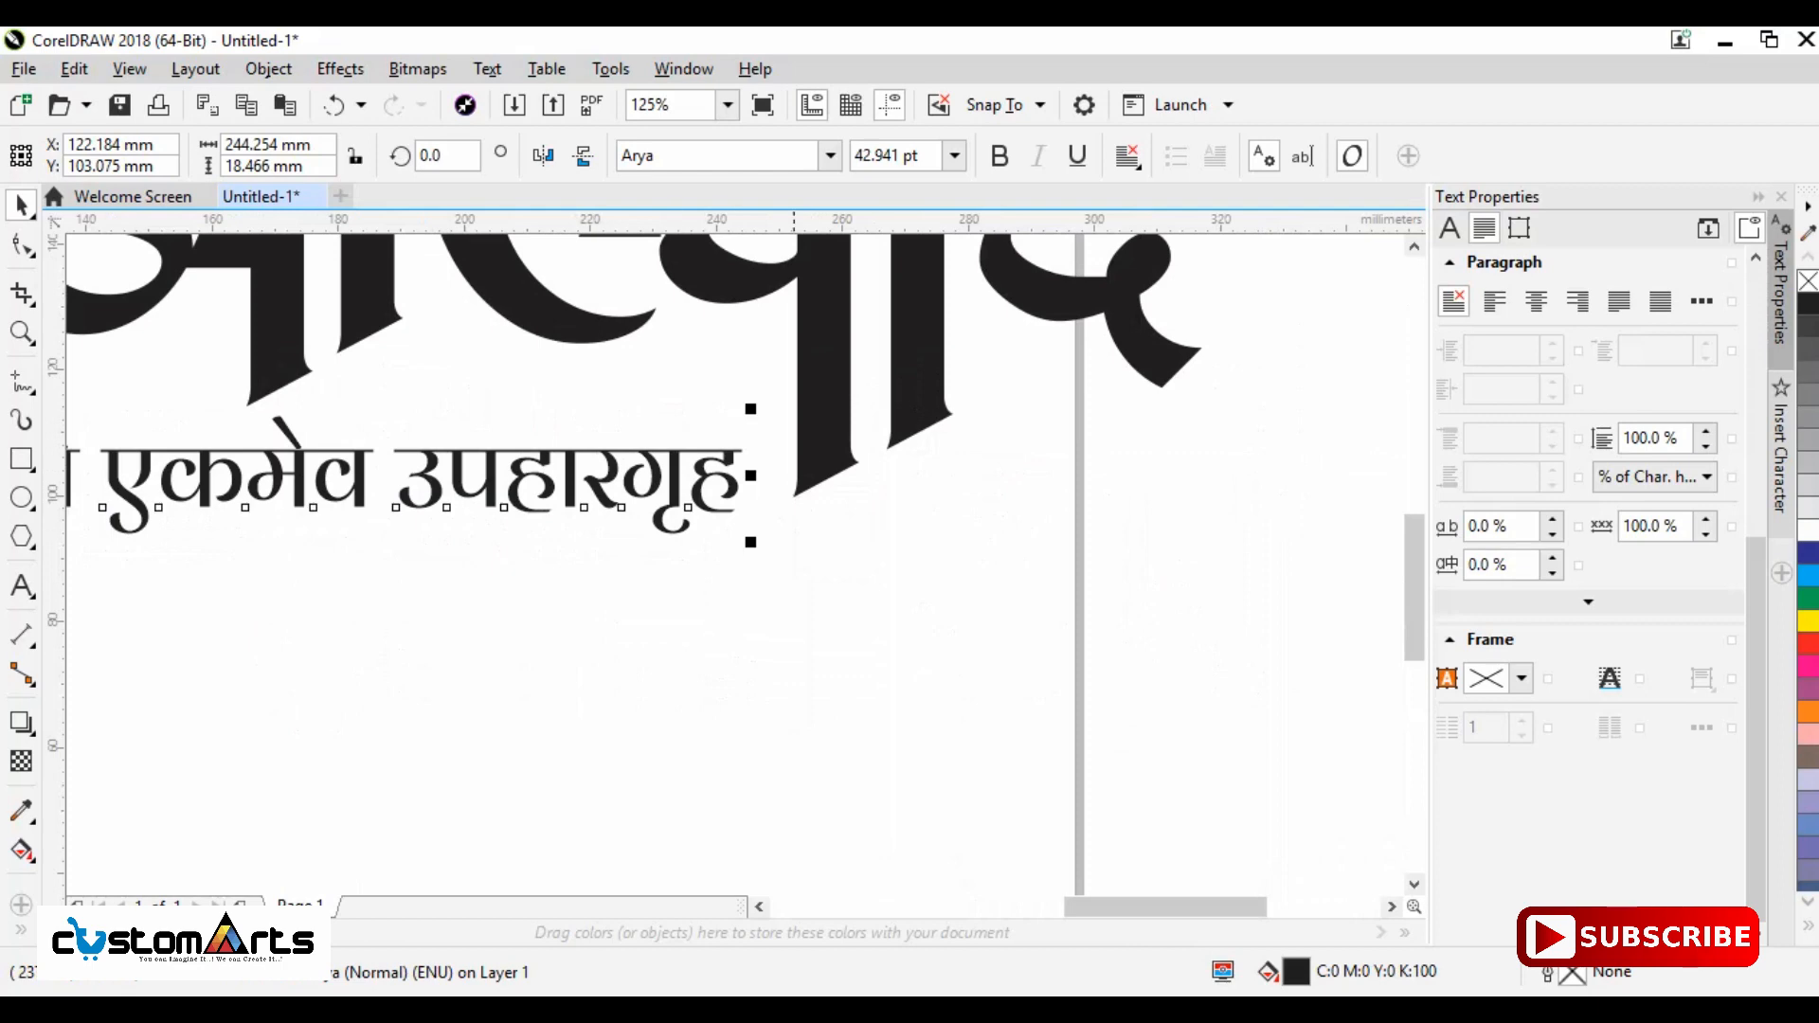
- Lengthen both stems of वा by moving their end nodes down past the tagline
left_click(884, 441)
left_click(21, 245)
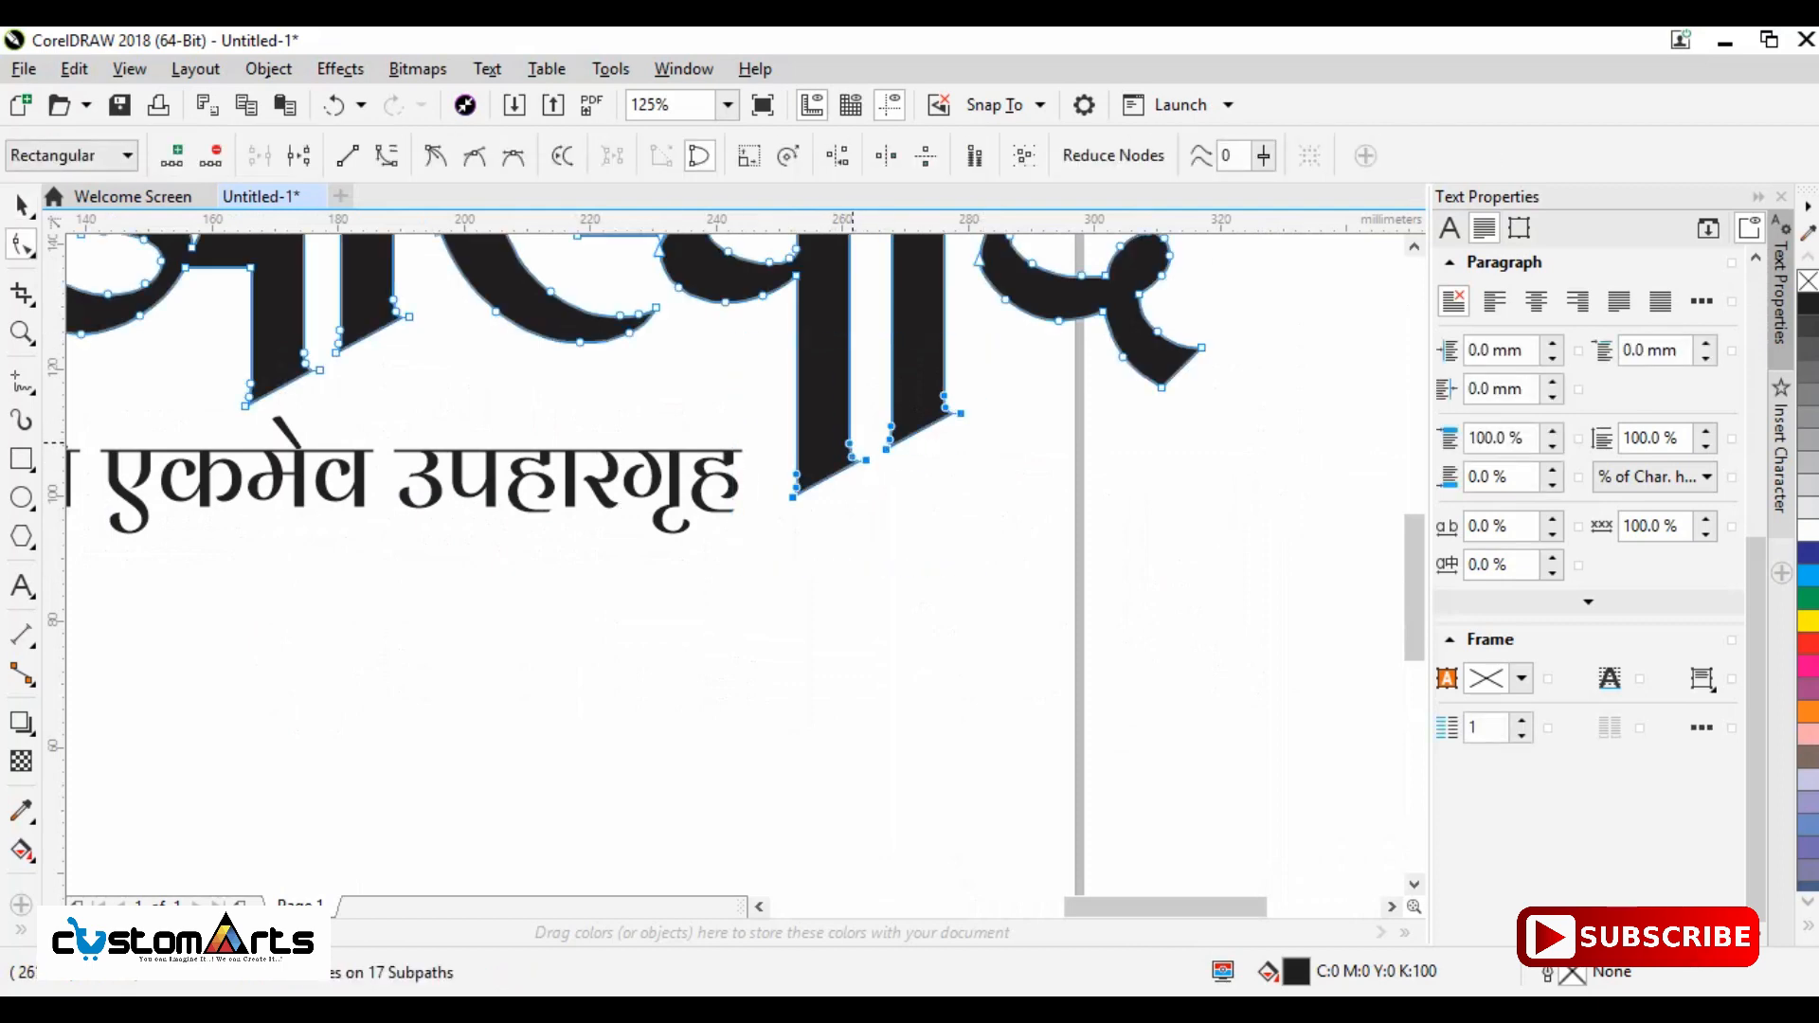
left_click_drag(851, 443, 851, 485)
left_click(928, 456)
scroll(928, 454, "down", 1)
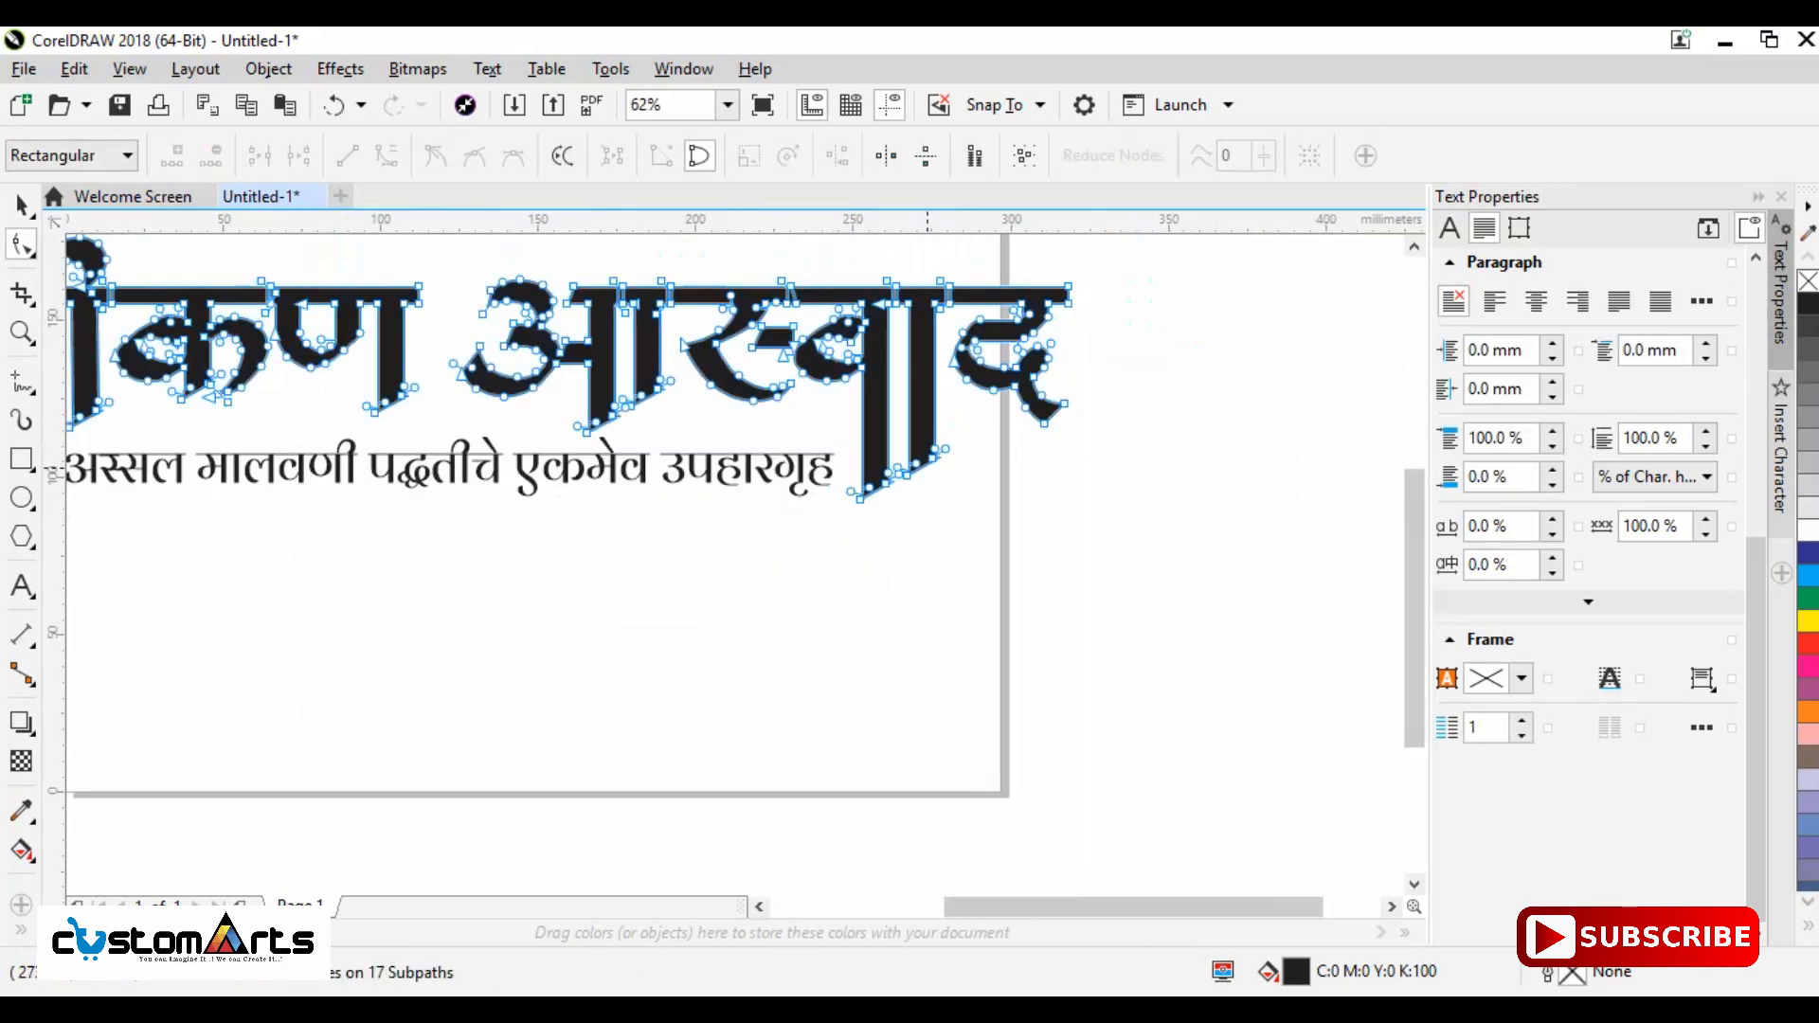
scroll(932, 457, "down", 1)
- Fill the कोकण आस्वाद lettering with a darker red shade, C20 M100 Y100 K17
left_click(17, 199)
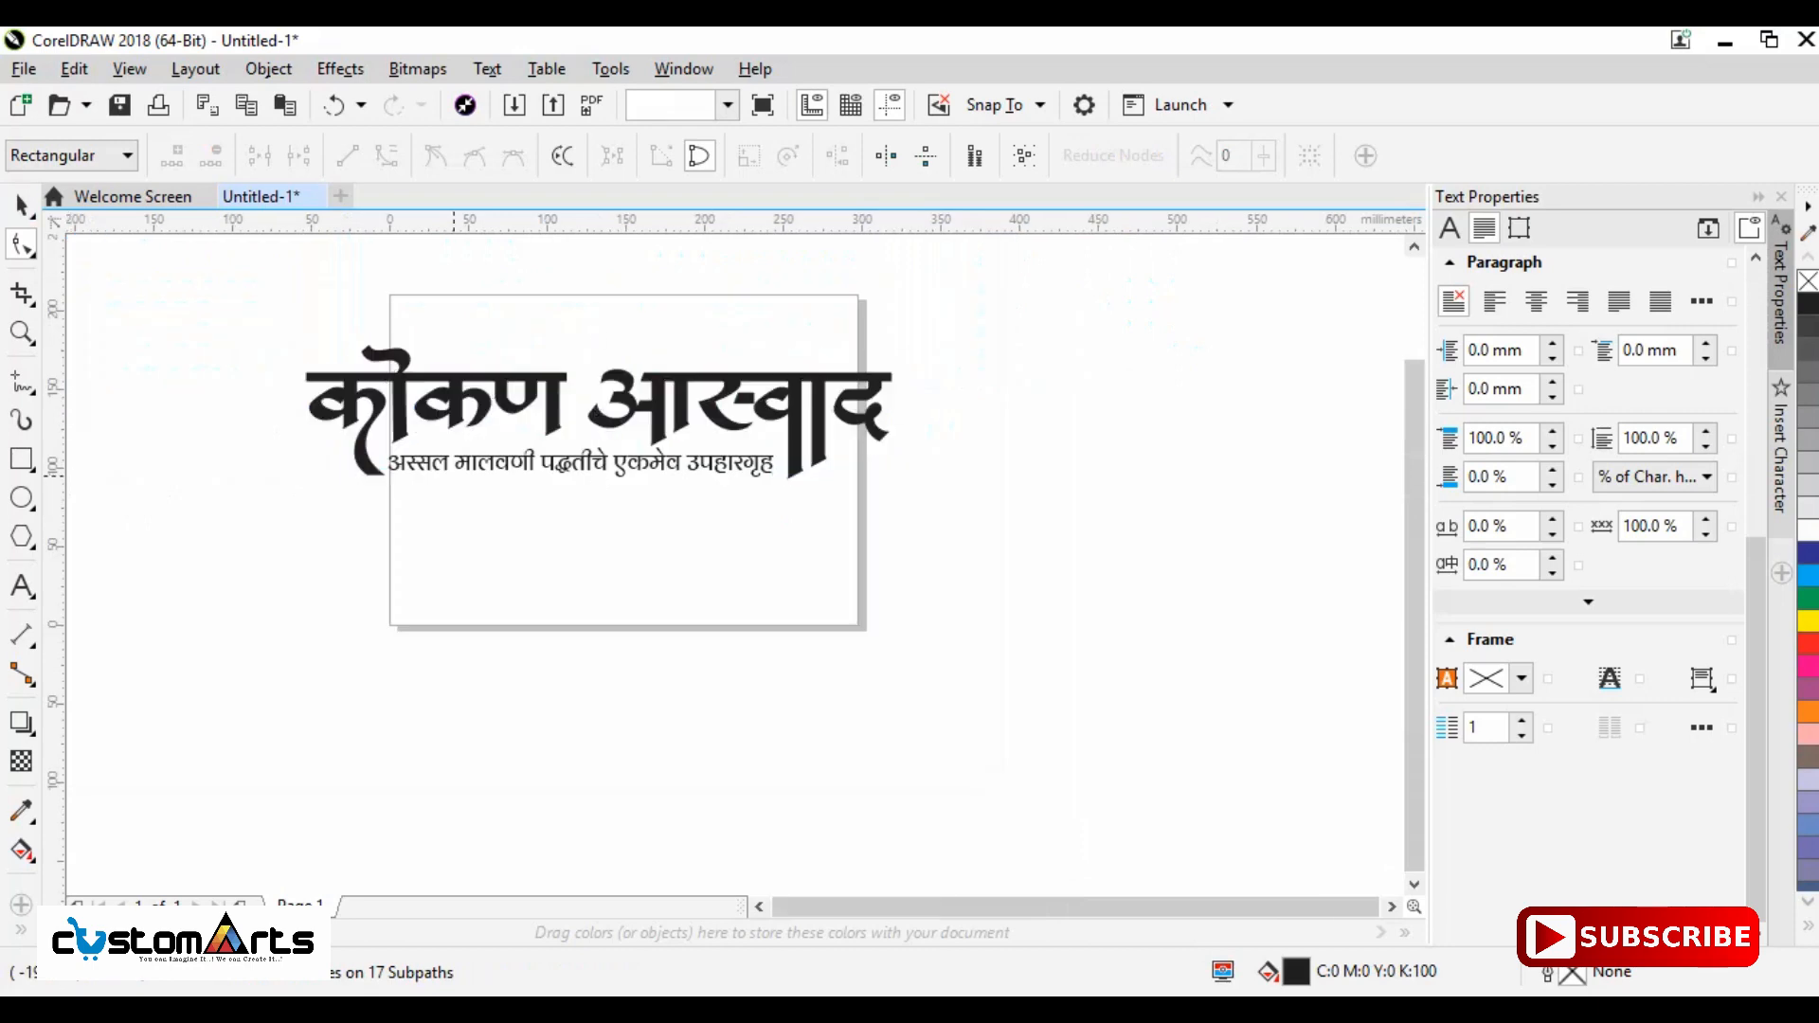
scroll(502, 436, "up", 1)
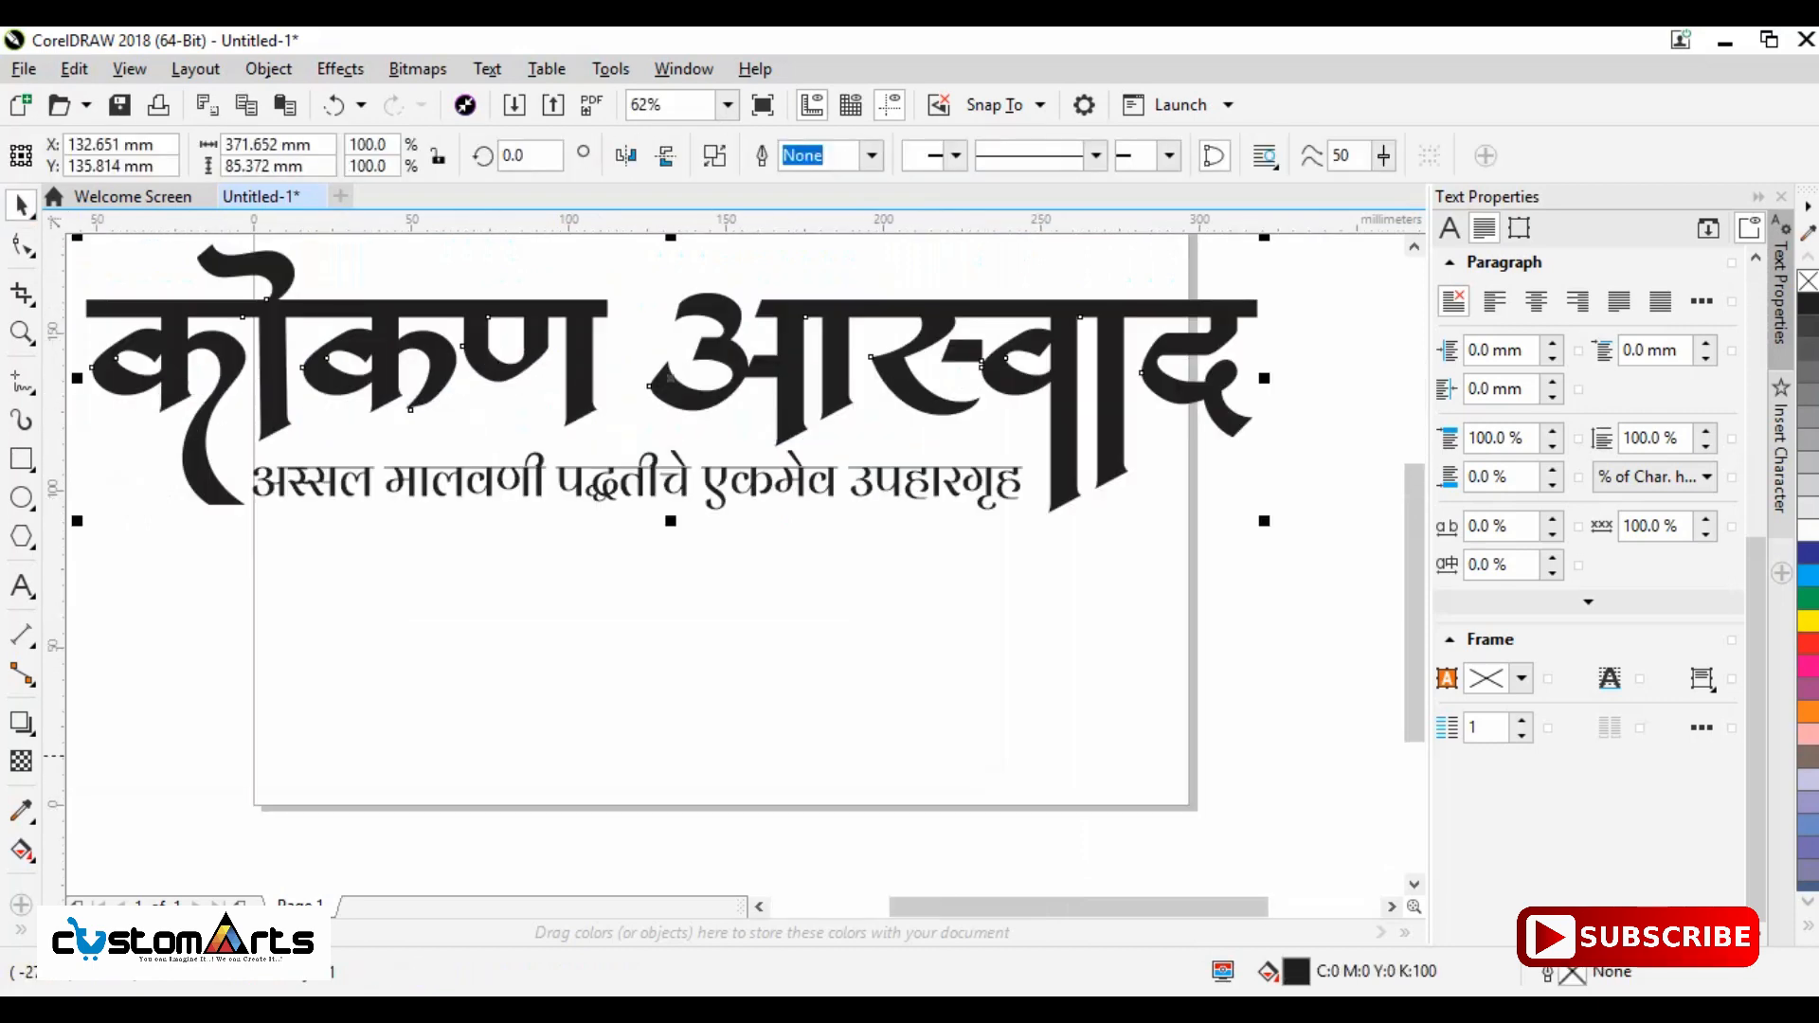
left_click(1808, 644)
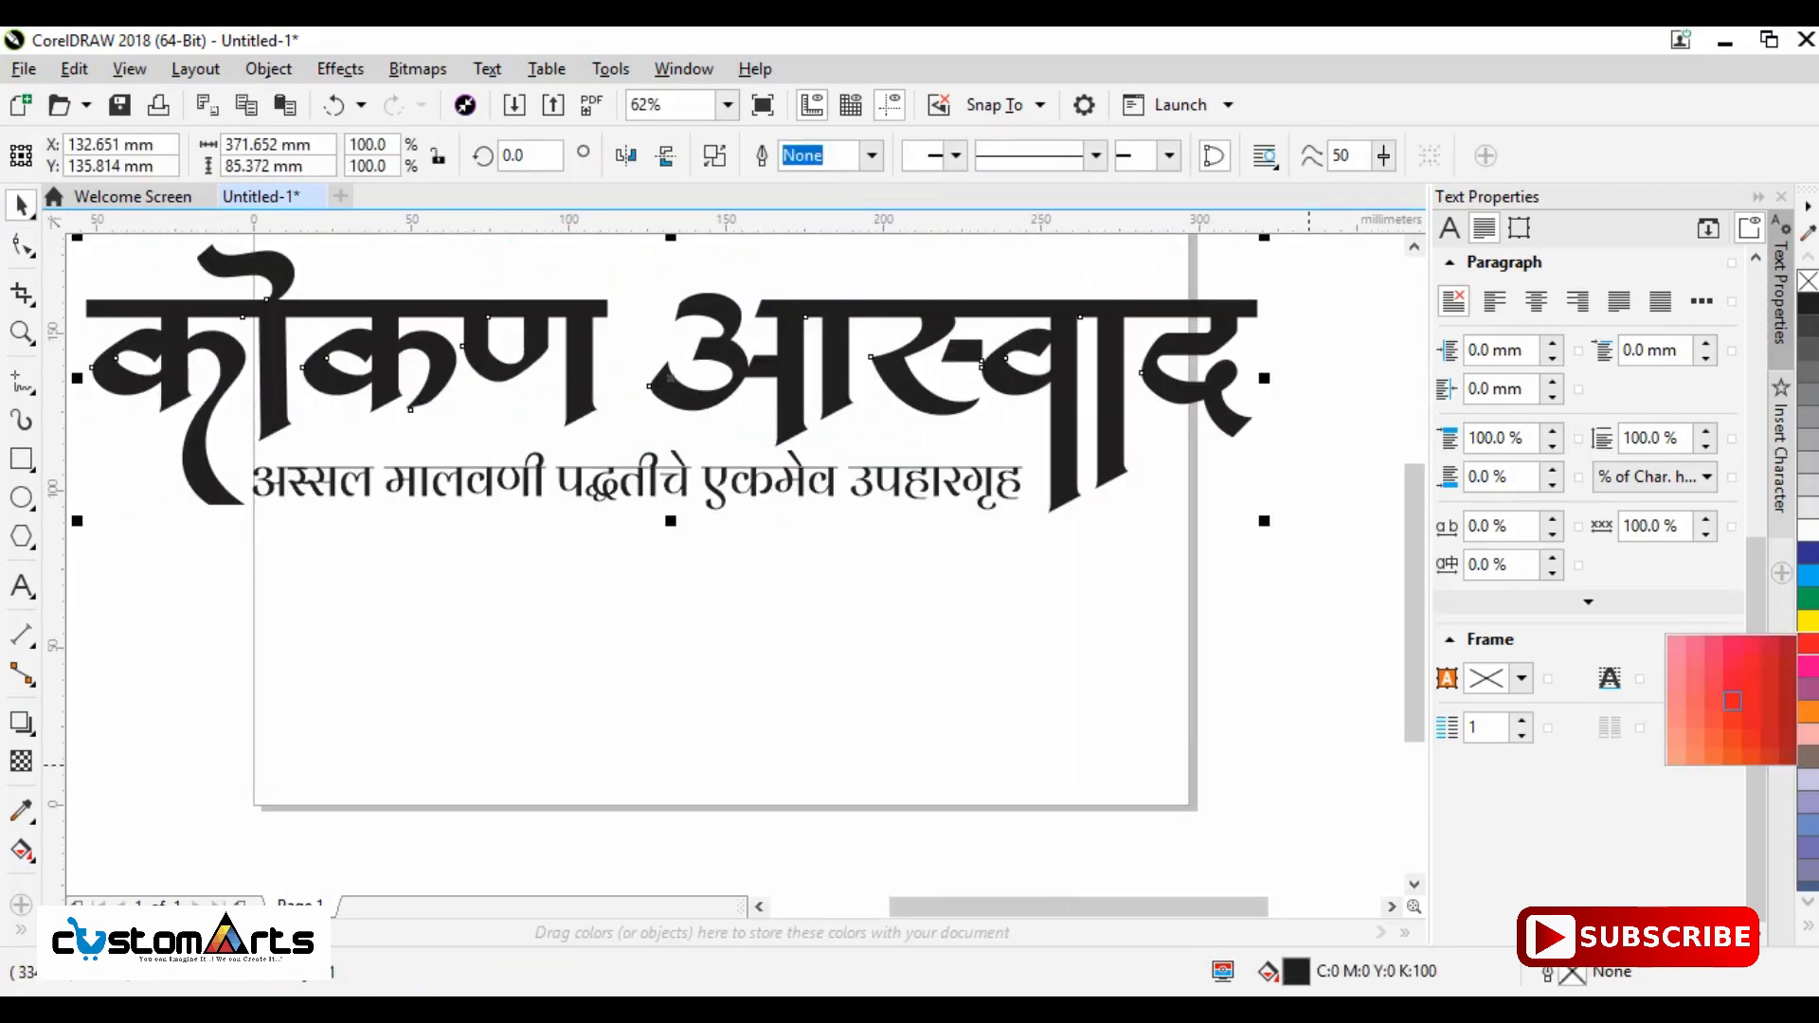
left_click(1787, 664)
left_click(1327, 606)
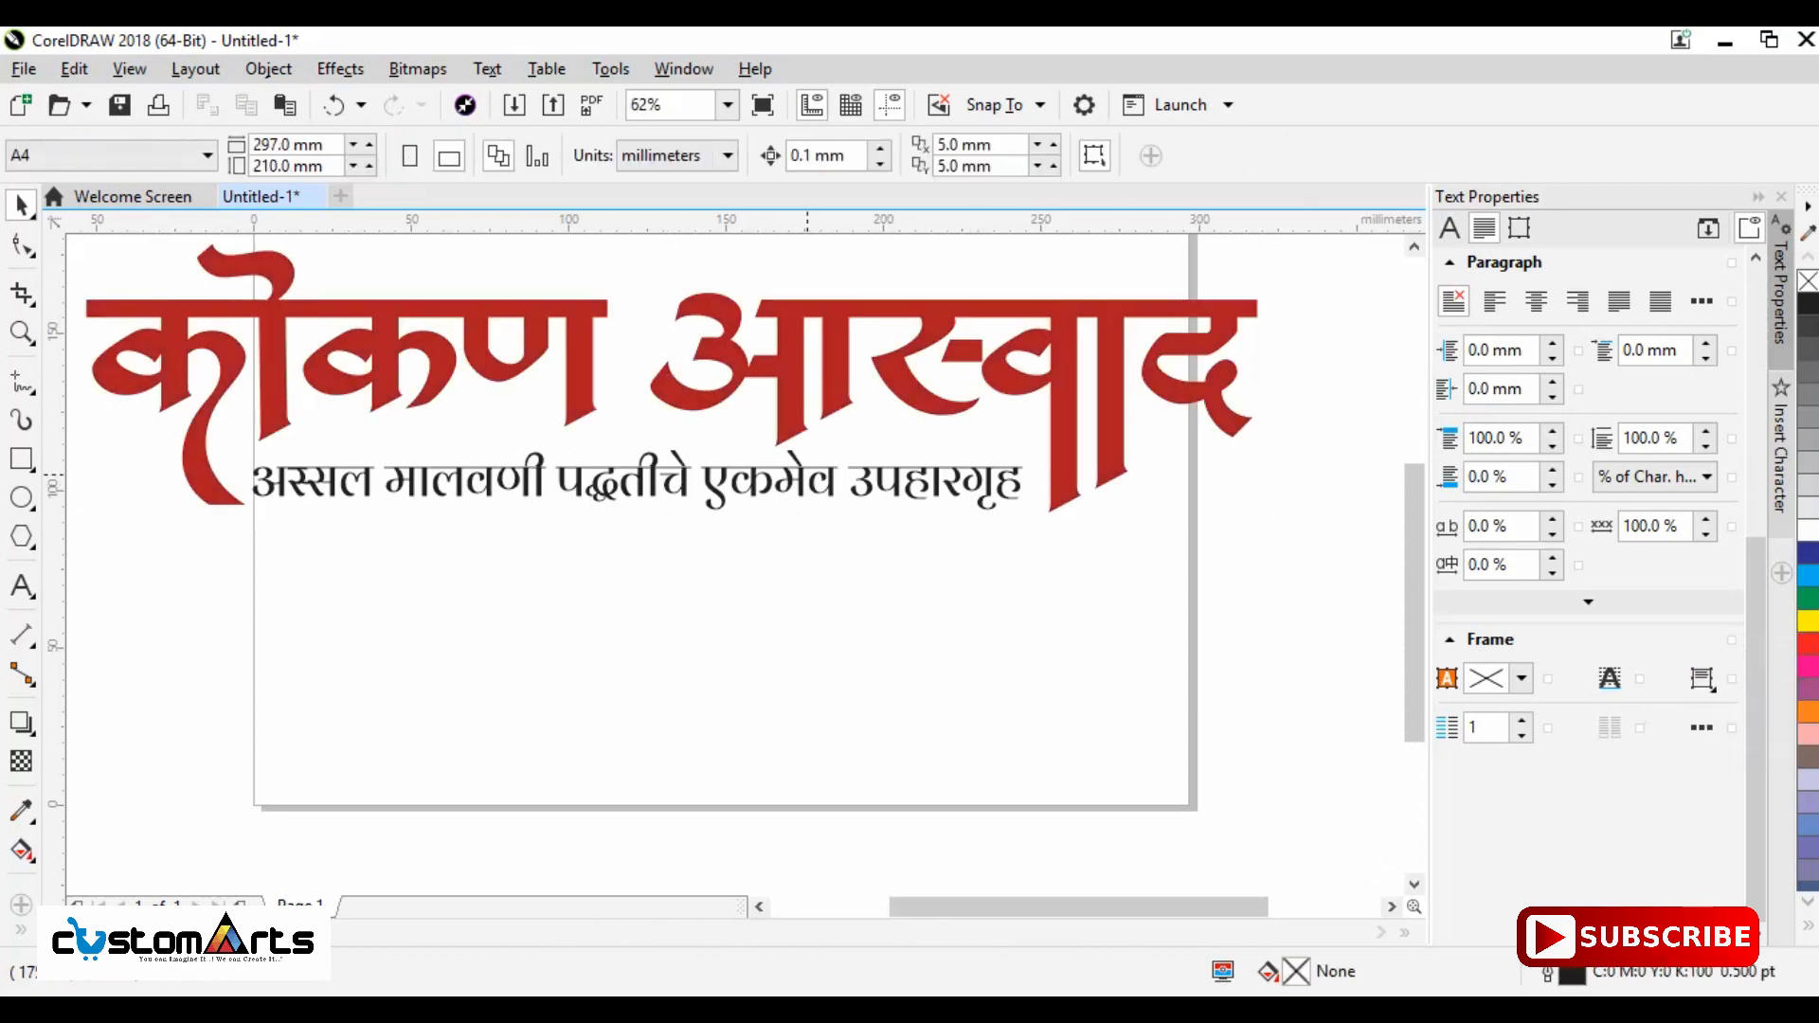
- Try magenta and dark blue fills on the tagline
left_click(806, 487)
left_click(1808, 666)
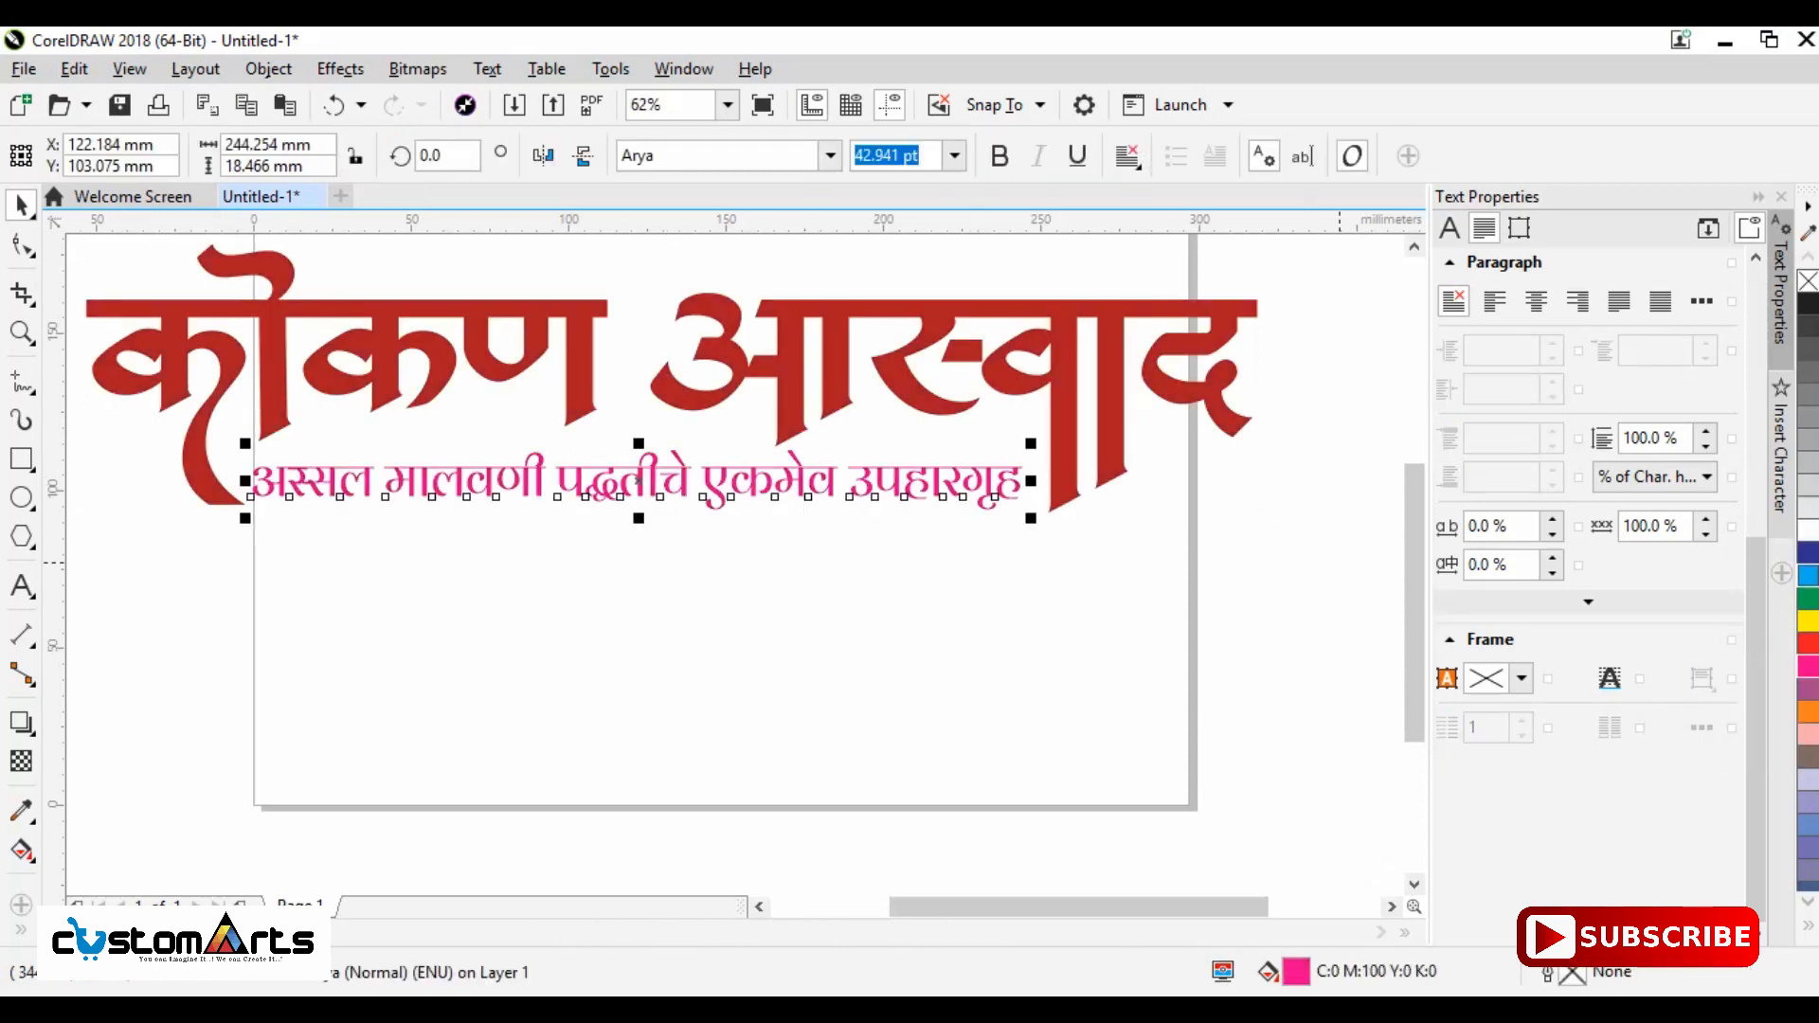
left_click(1807, 553)
left_click(1327, 578)
scroll(715, 412, "up", 1)
scroll(715, 413, "down", 2)
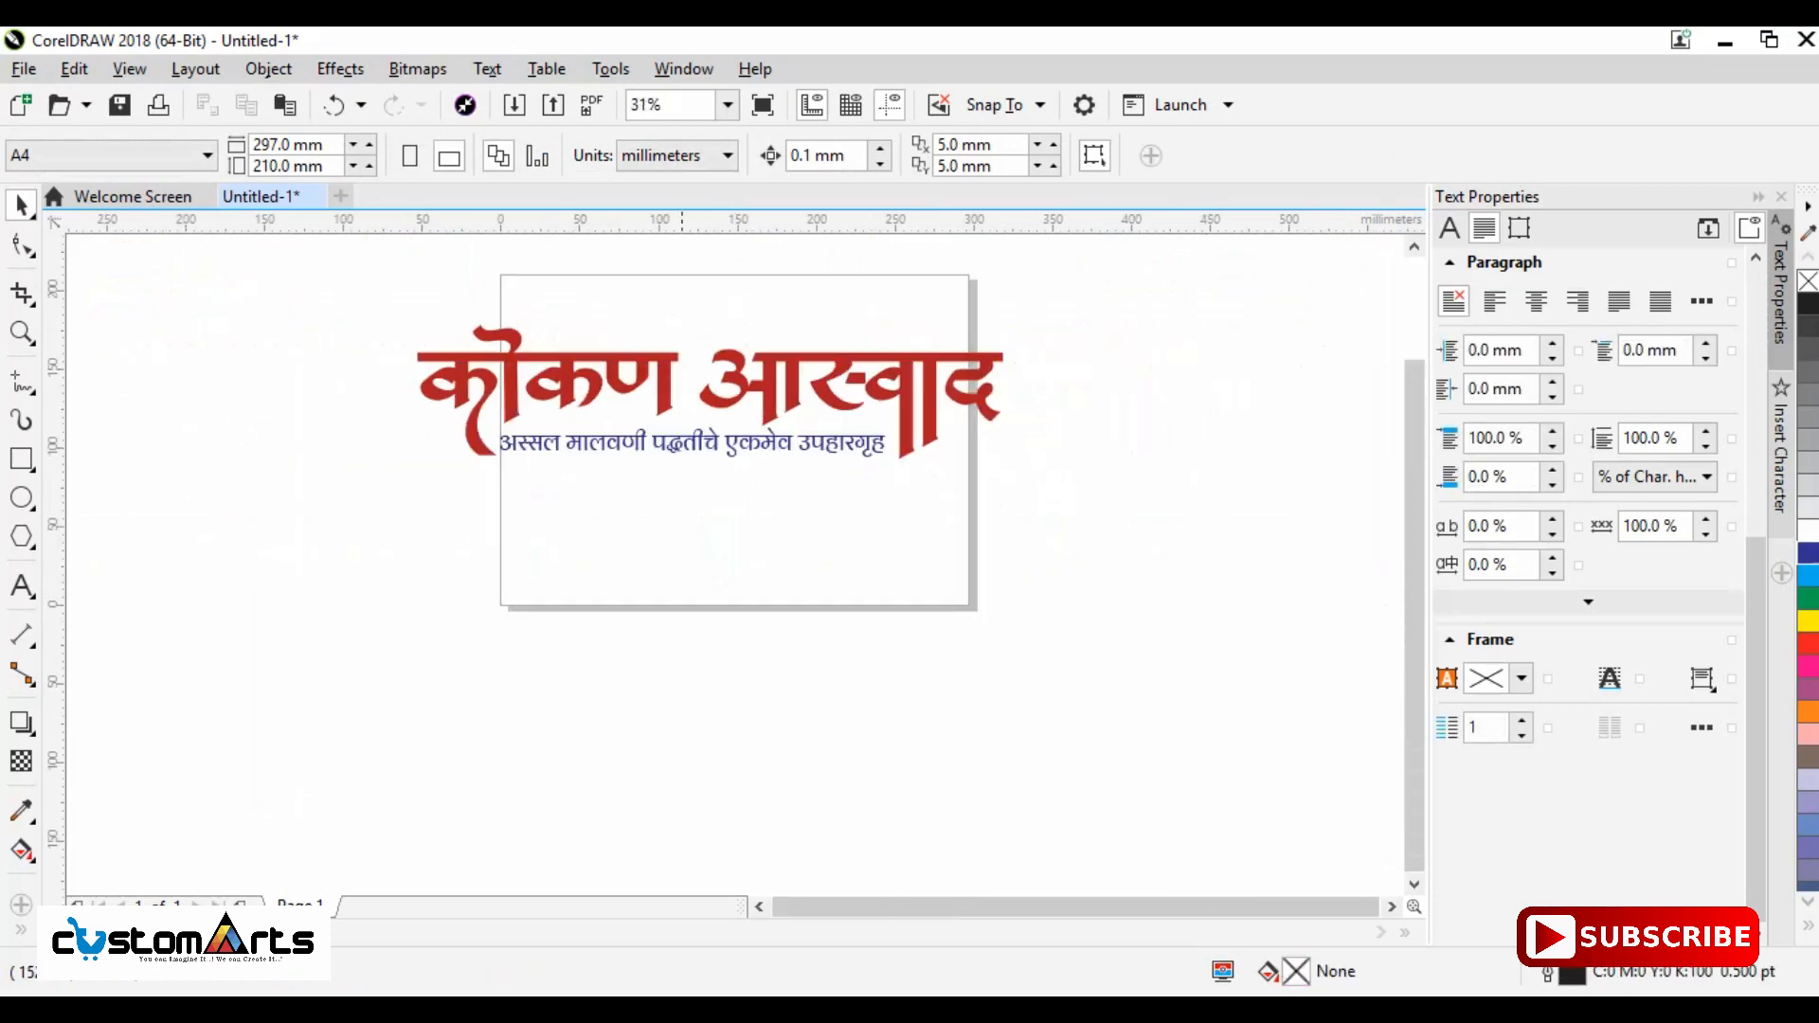
- Give the lettering a linear fountain fill from its red to dark maroon #520606, rotated to run vertically with the dark end uppermost
scroll(635, 290, "up", 1)
left_click(1090, 421)
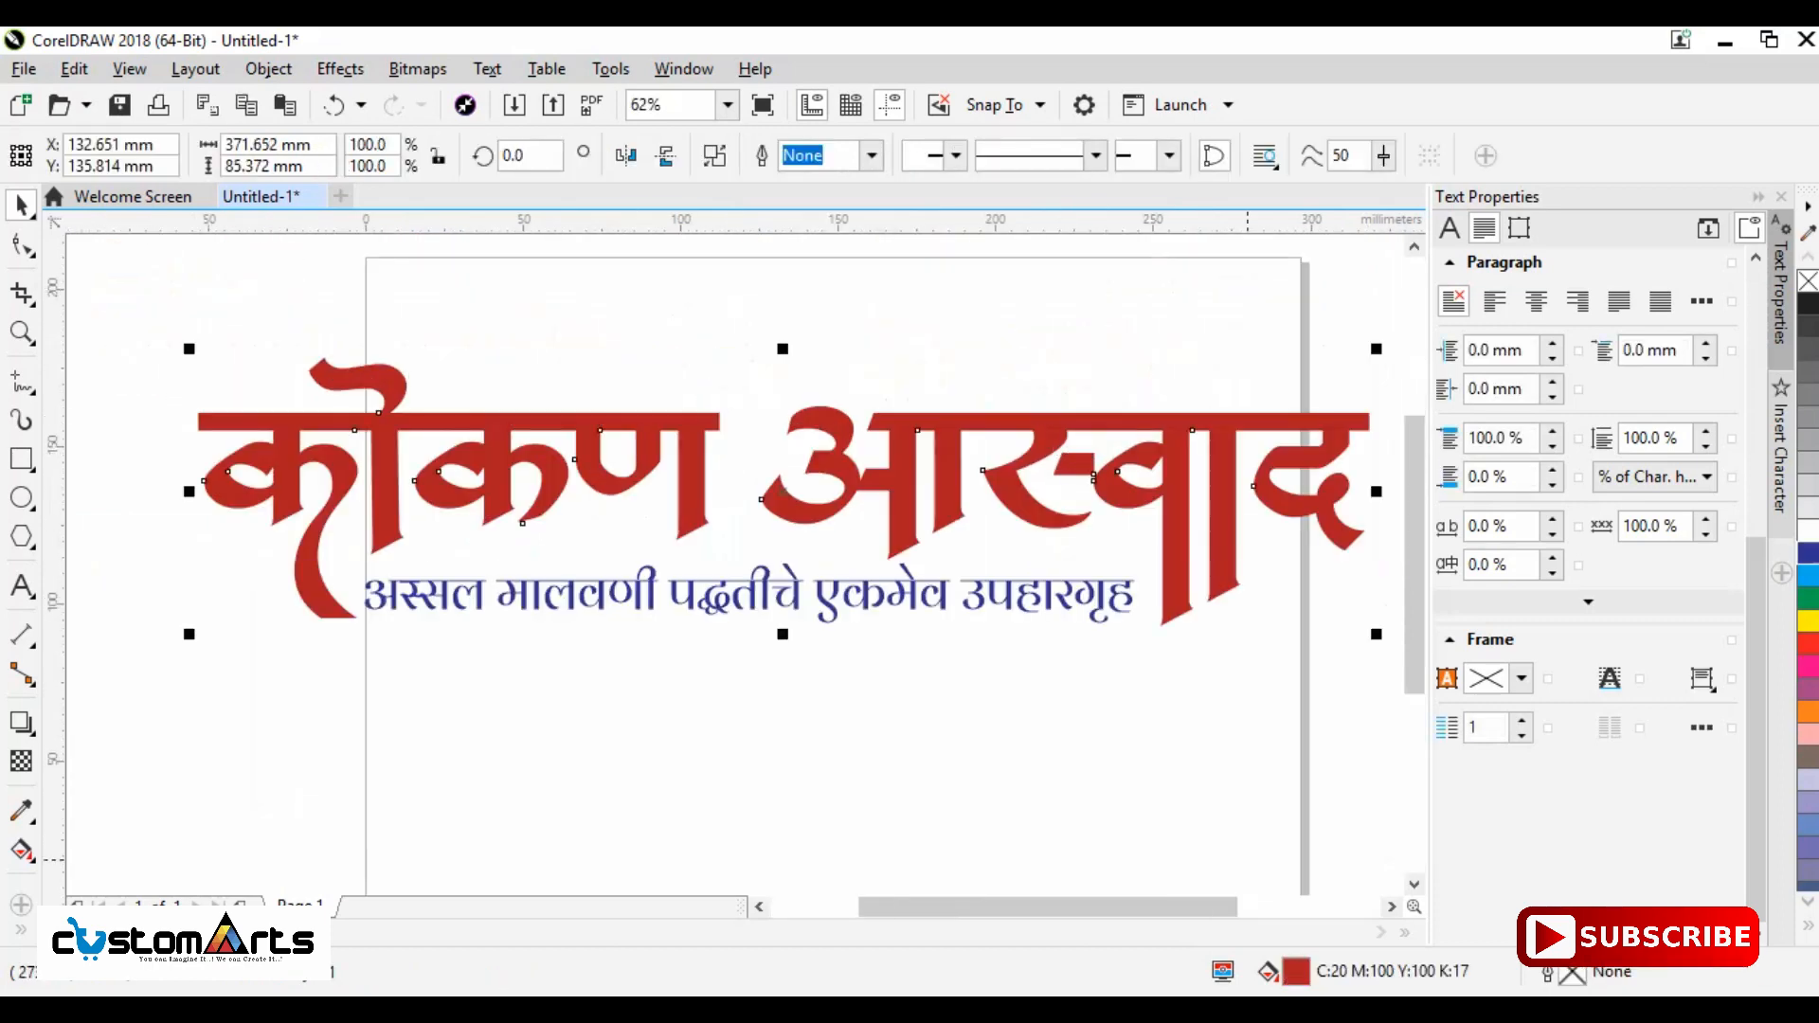
double_click(1294, 971)
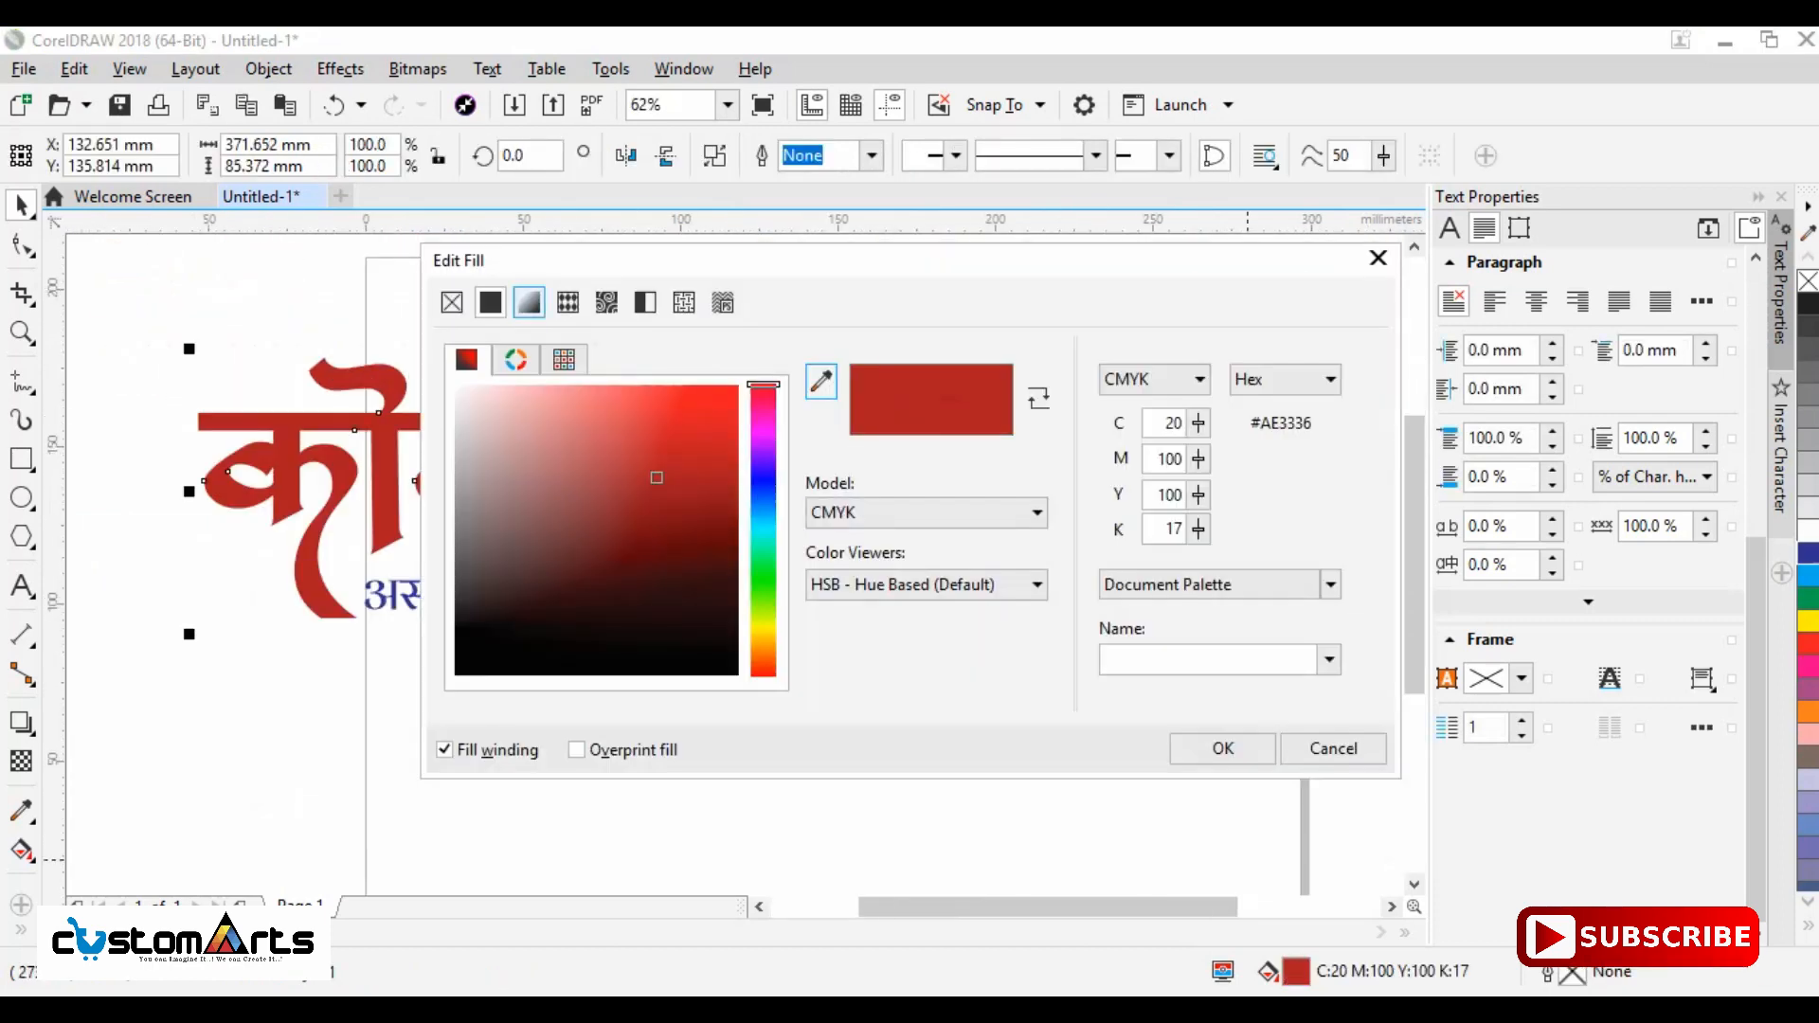
left_click(528, 302)
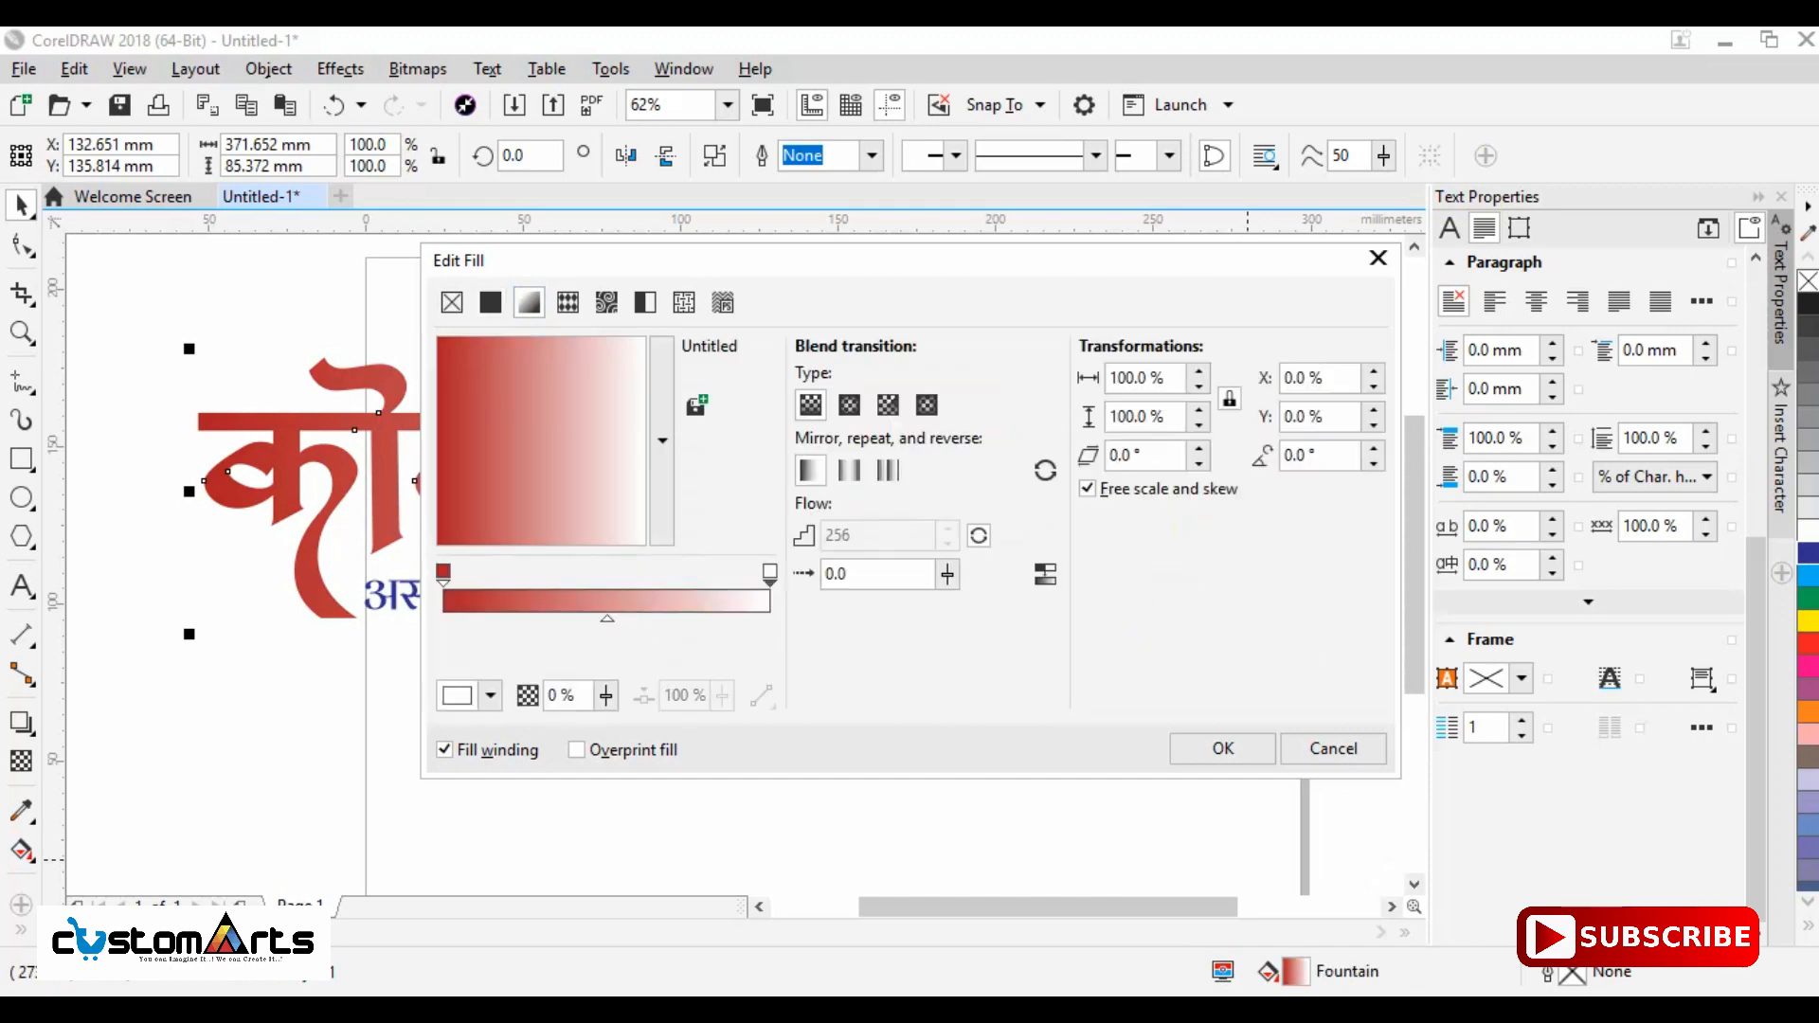
left_click(489, 696)
left_click_drag(584, 557, 593, 572)
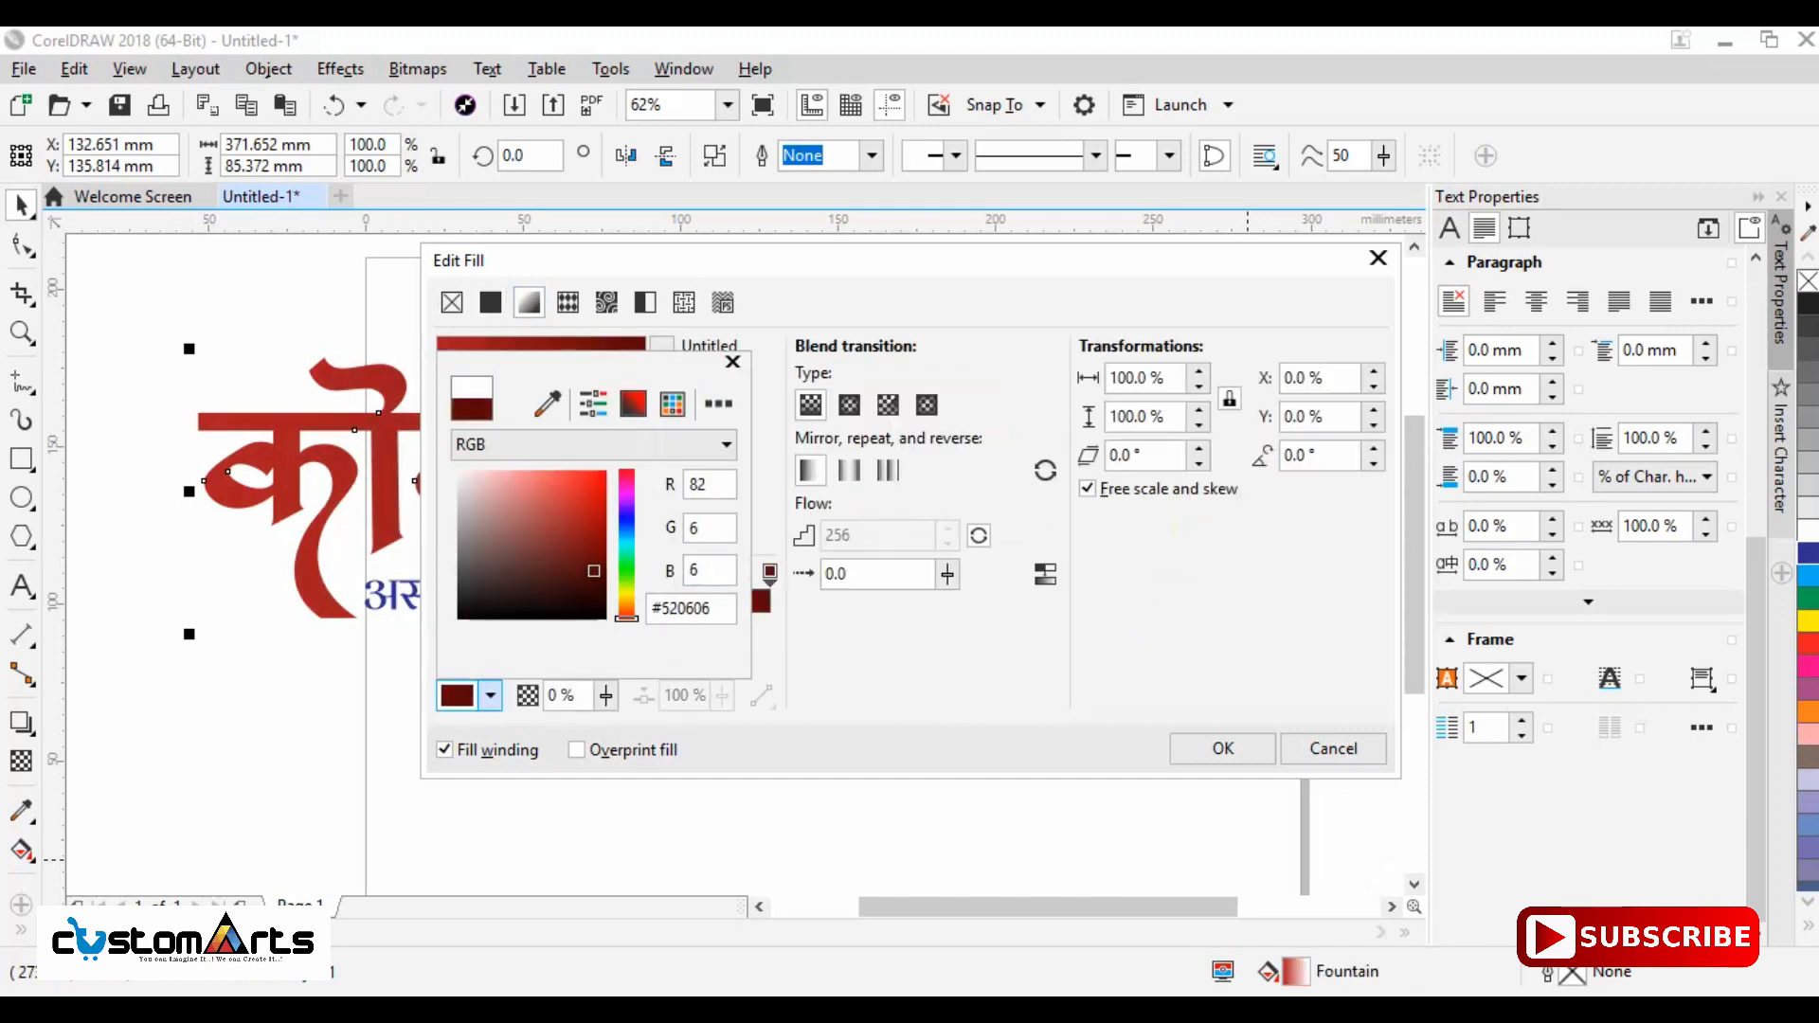
left_click(1042, 663)
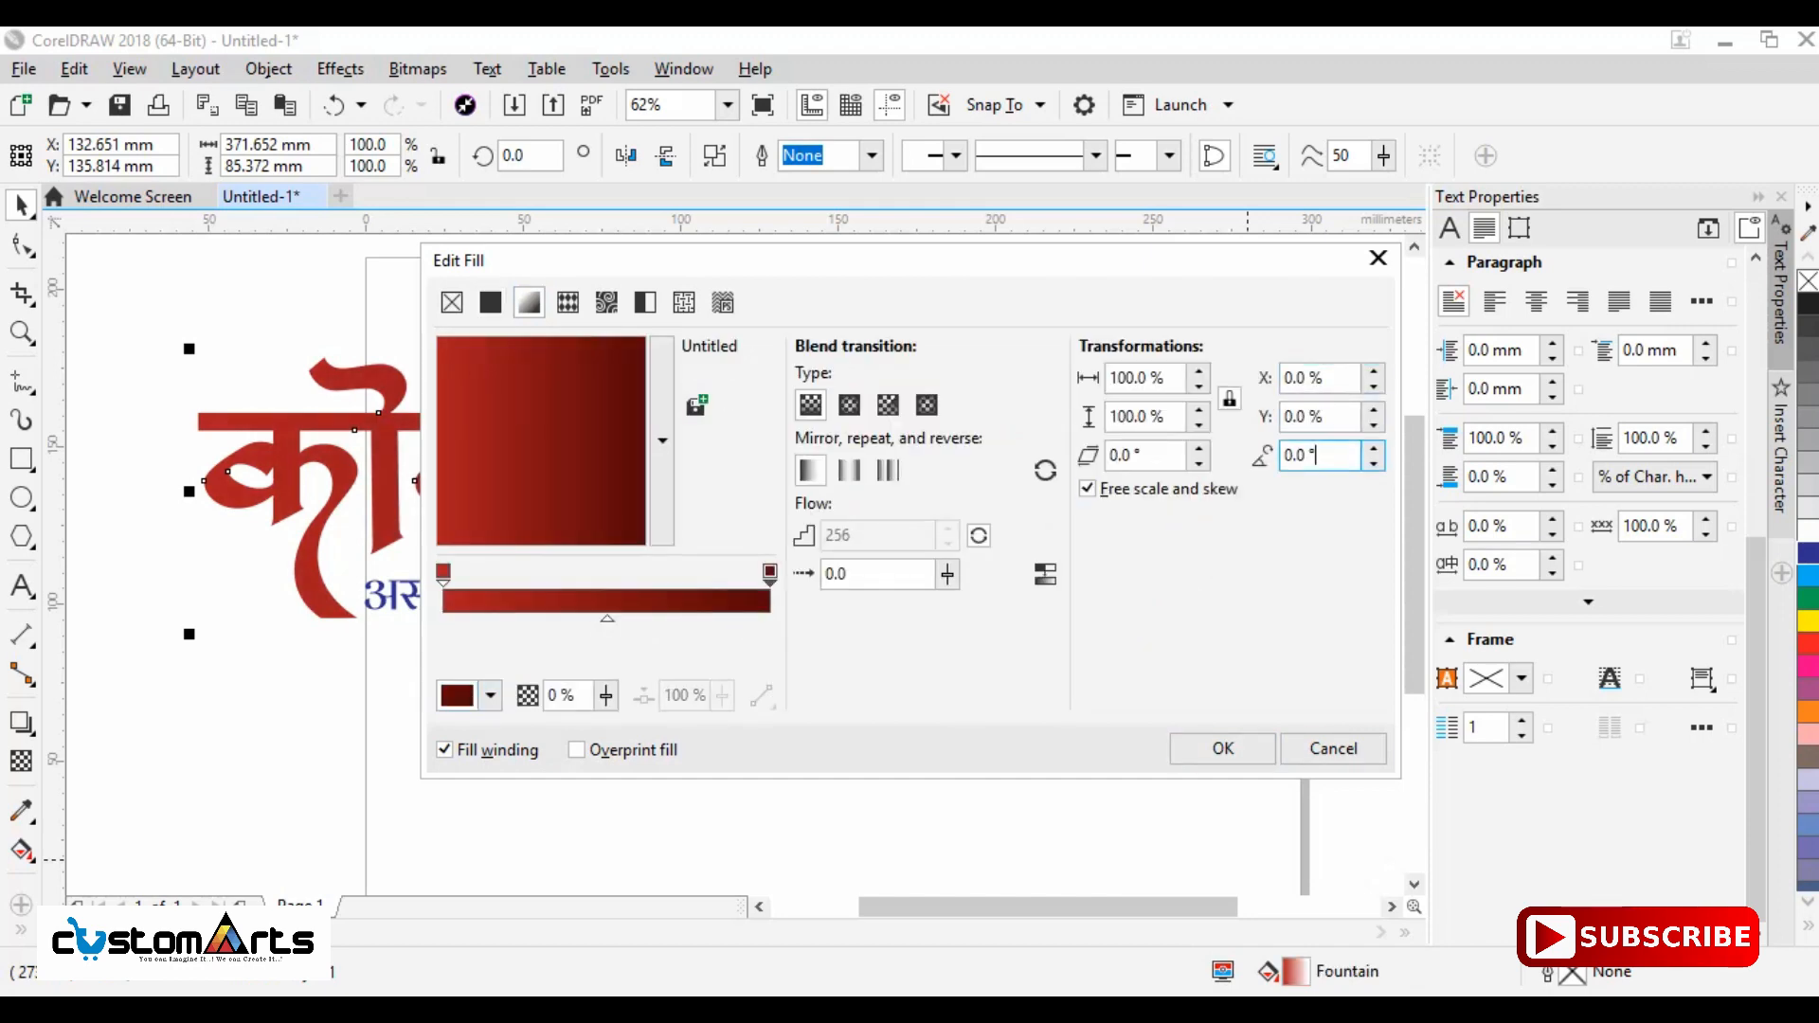
key("Return")
- Try a bright red fill, M100 Y100, on the tagline
left_click(1061, 597)
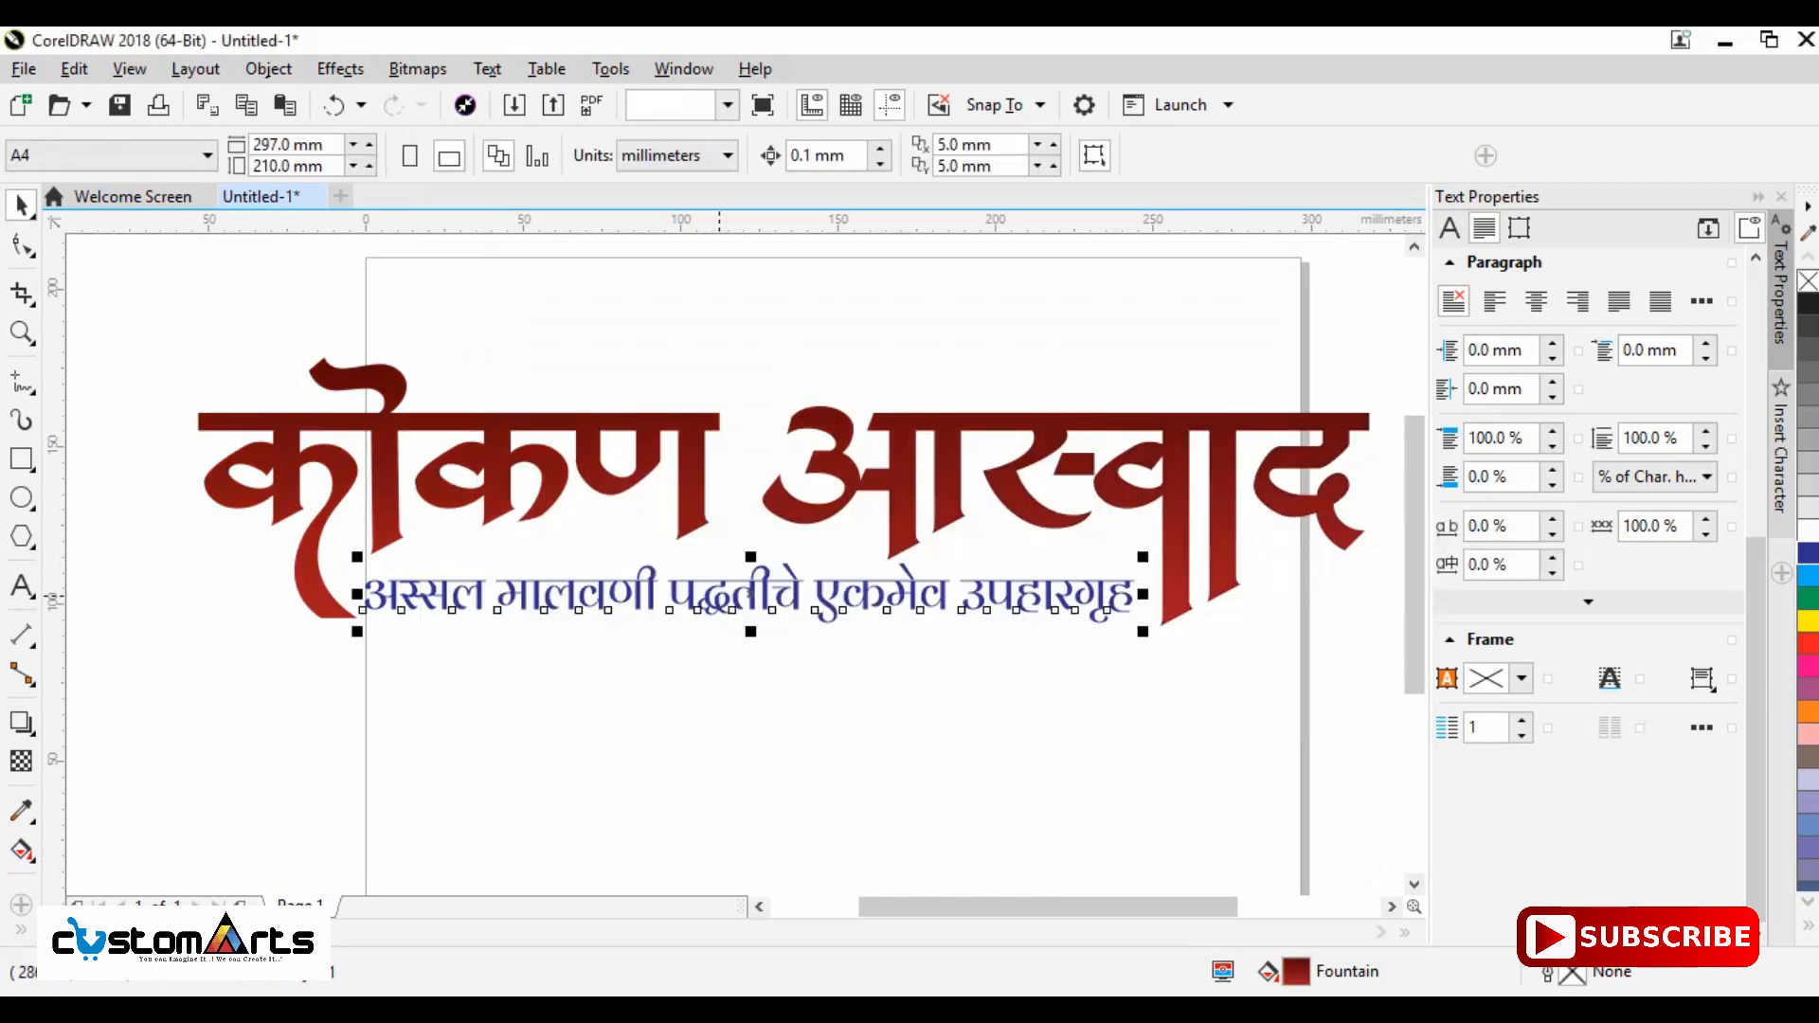
left_click(1807, 644)
left_click(1340, 666)
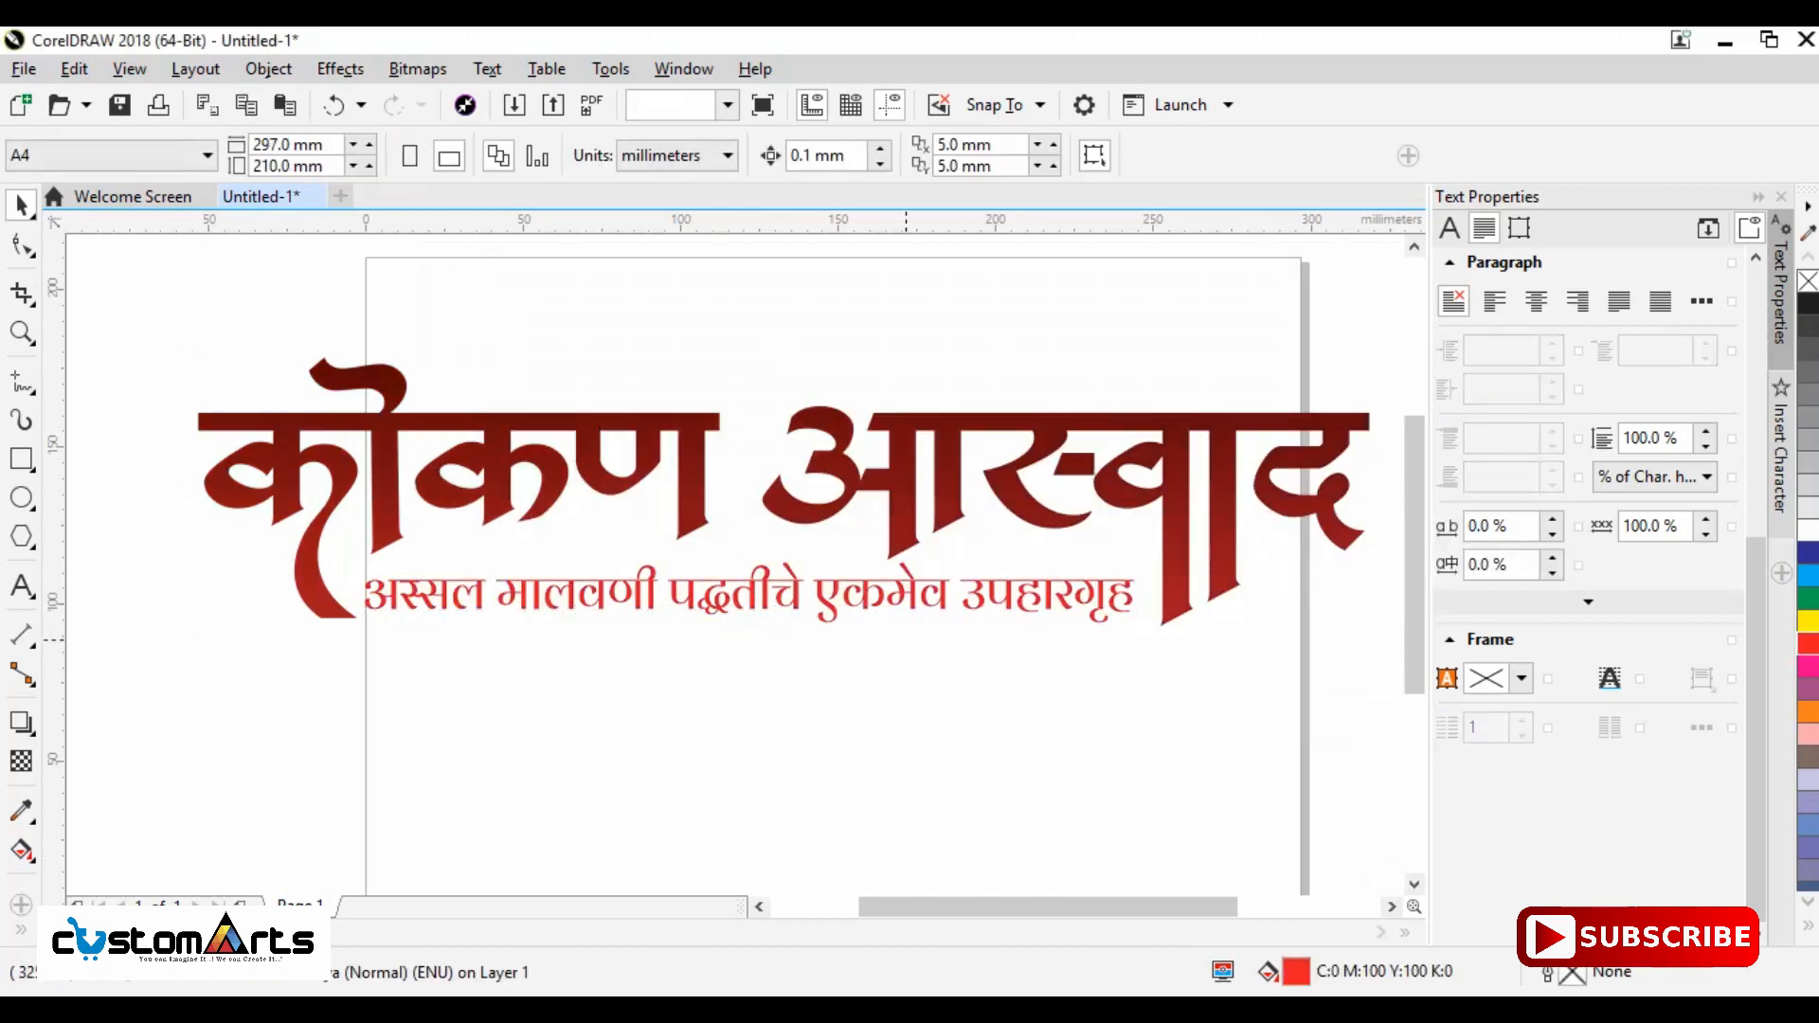
- Recolour the tagline in a deep navy blue shade
left_click(909, 597)
left_click(1808, 575)
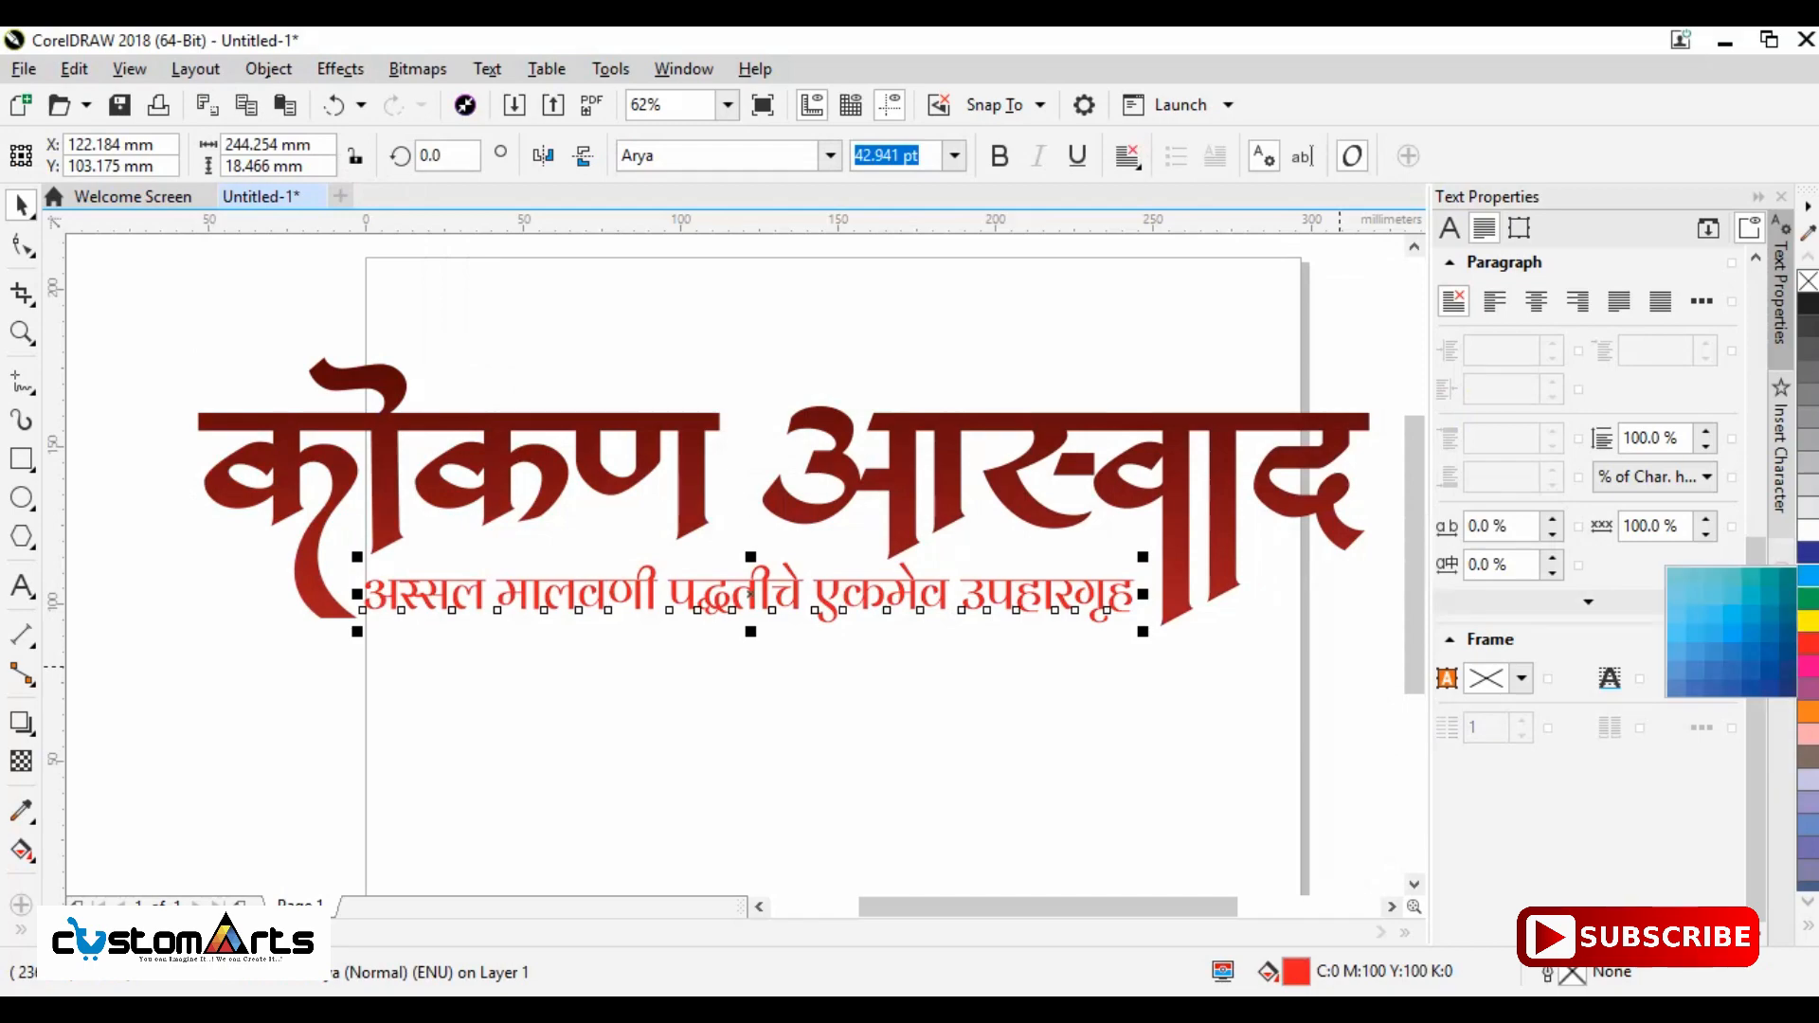
left_click(1808, 552)
left_click(988, 739)
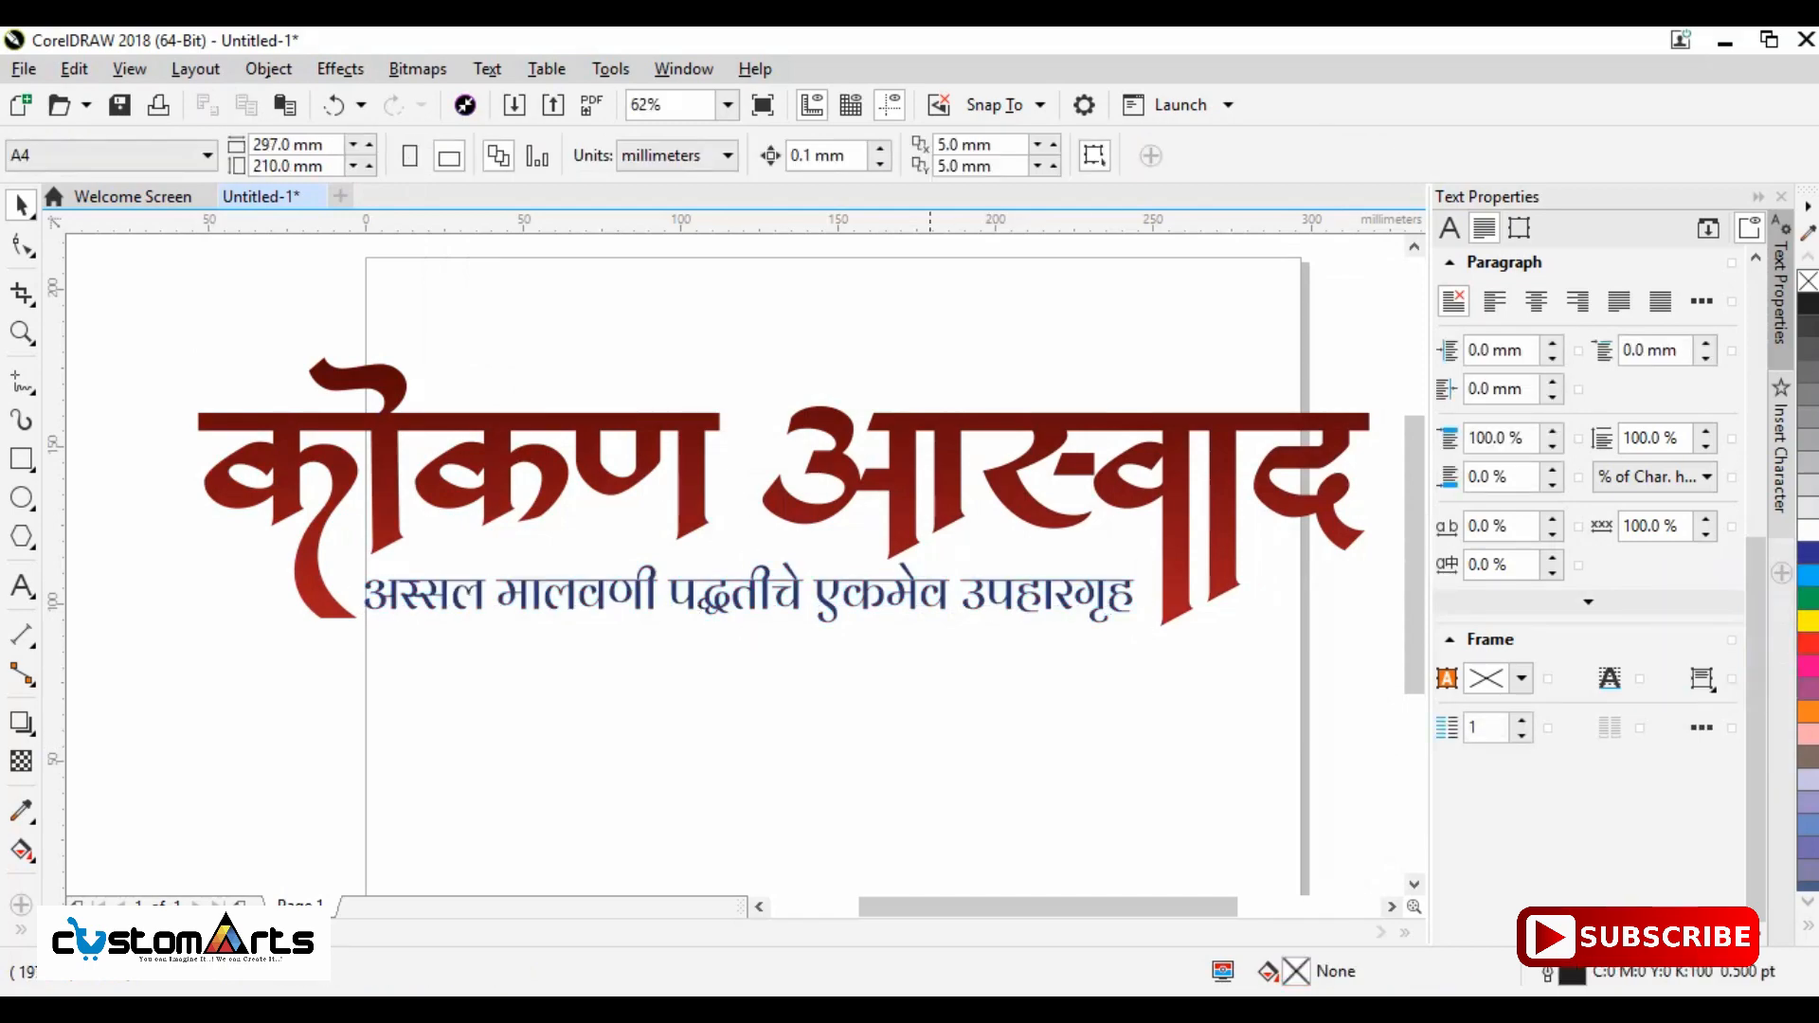